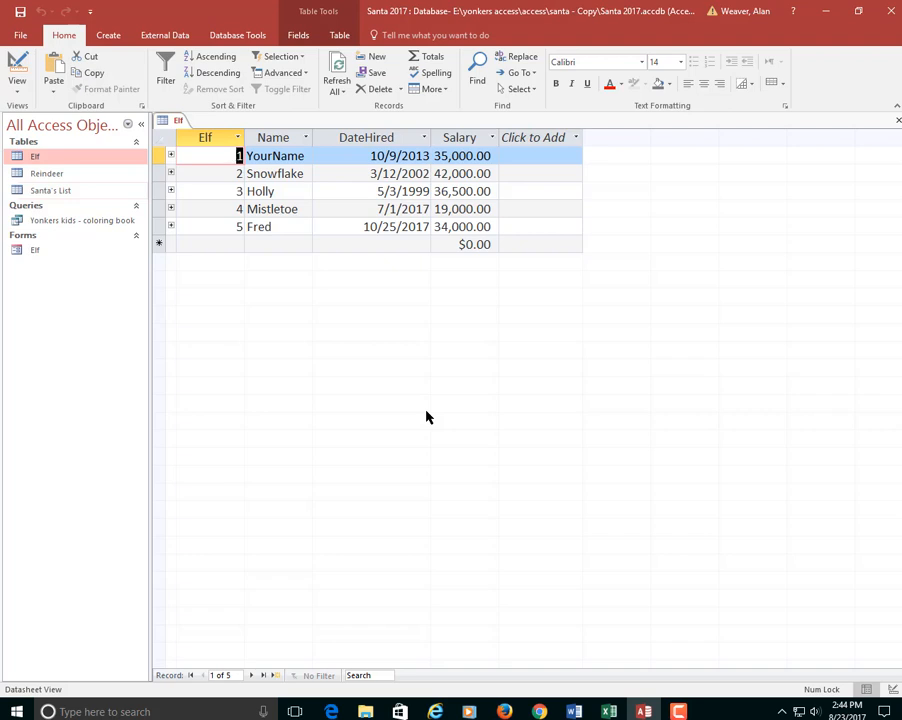
Add a Number field named Raise to the Elf table's design, with the description "2018 Raises for staff"
click(17, 82)
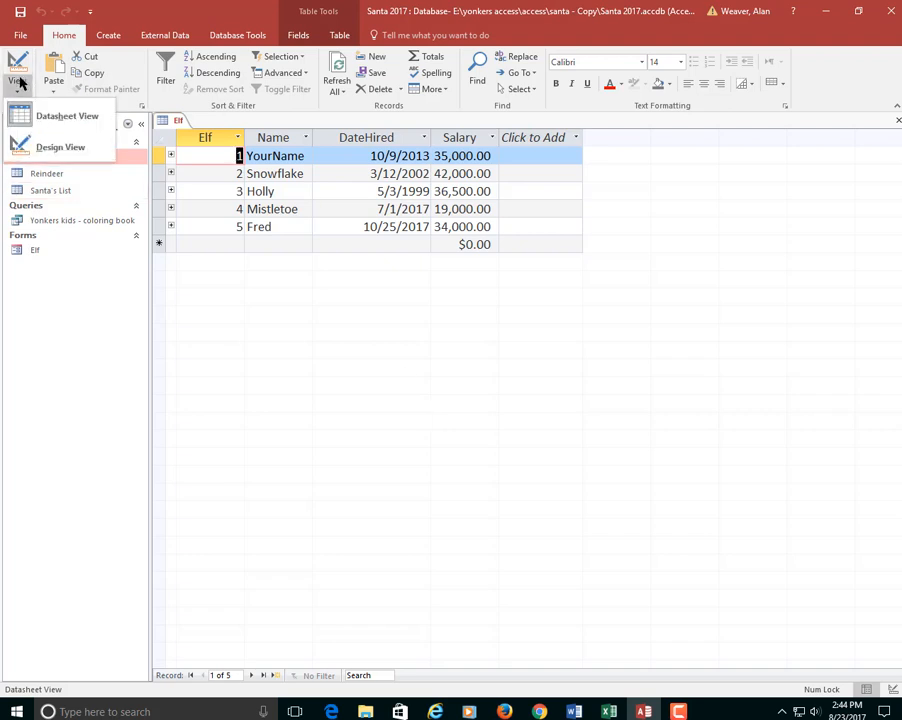
click(50, 146)
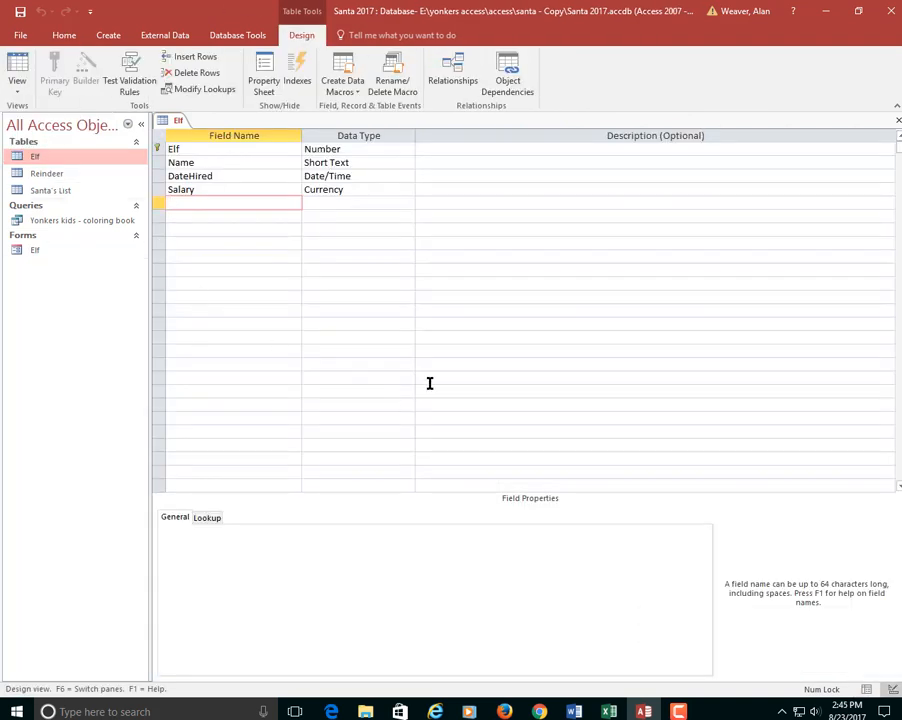
text(Raise)
key(Tab)
text(nu)
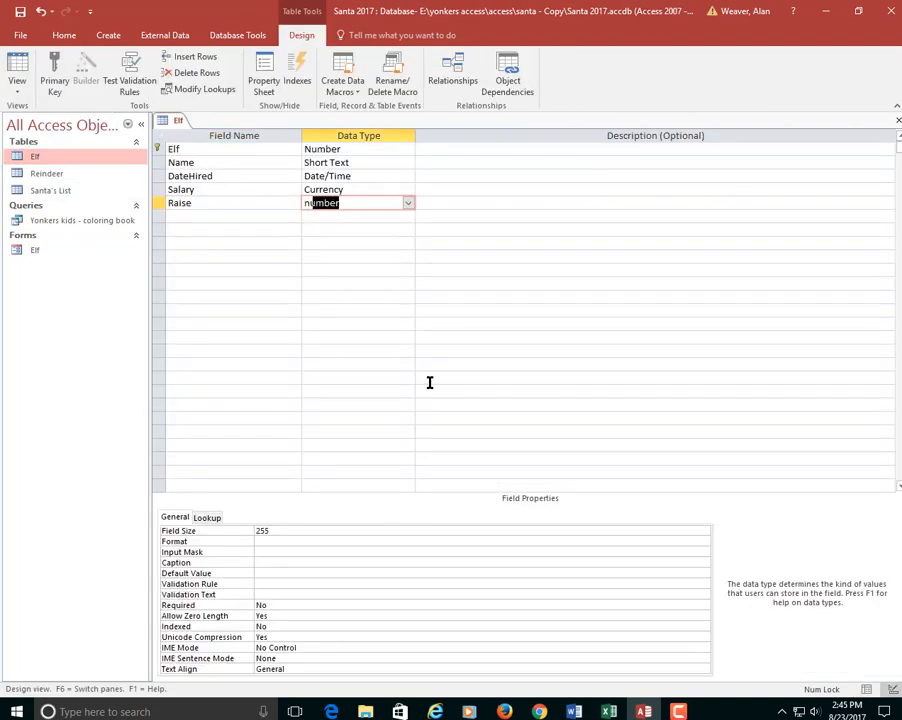
key(Tab)
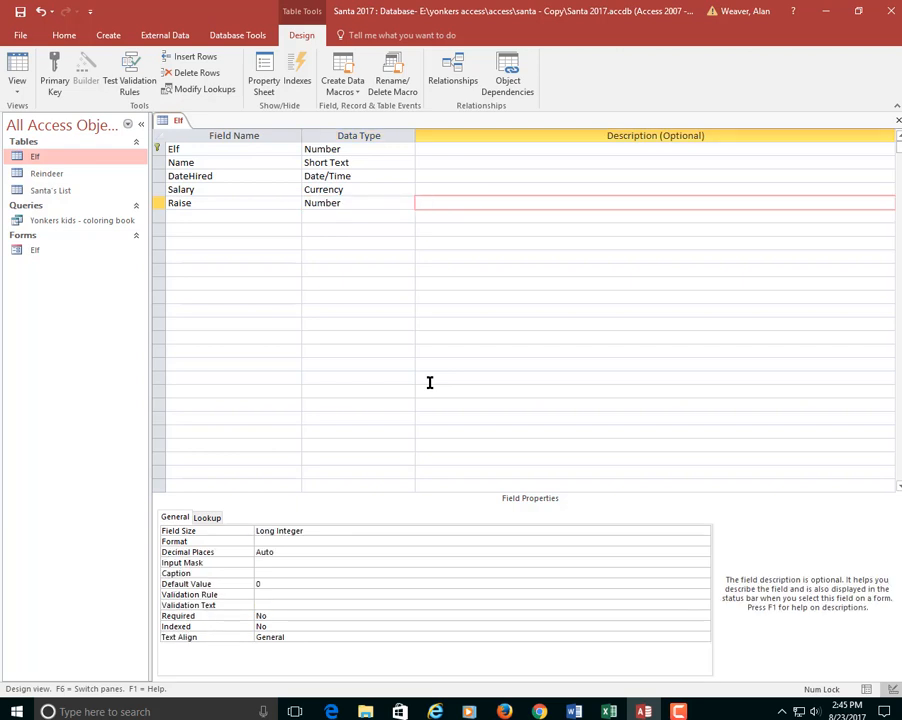
text(2018 Raises for staff)
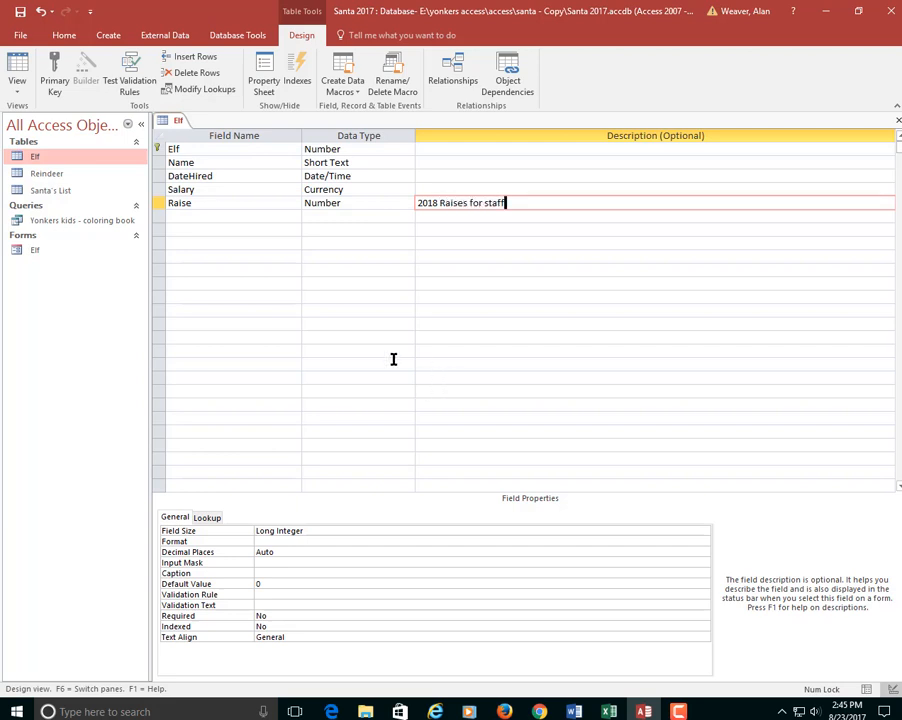
Set the Raise field's size to Double and its format to Percent
click(361, 204)
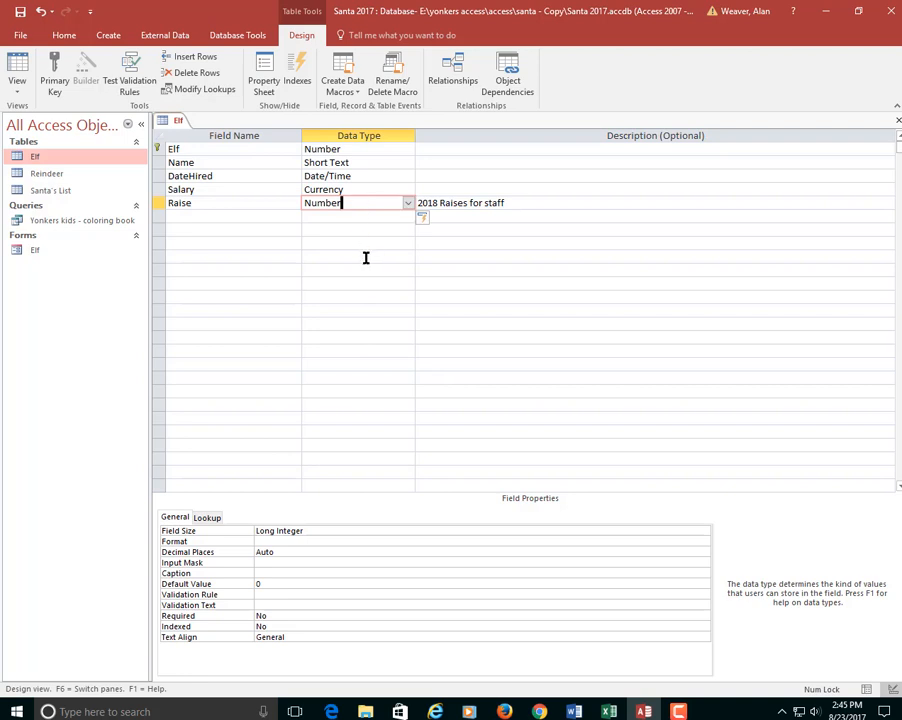
click(325, 529)
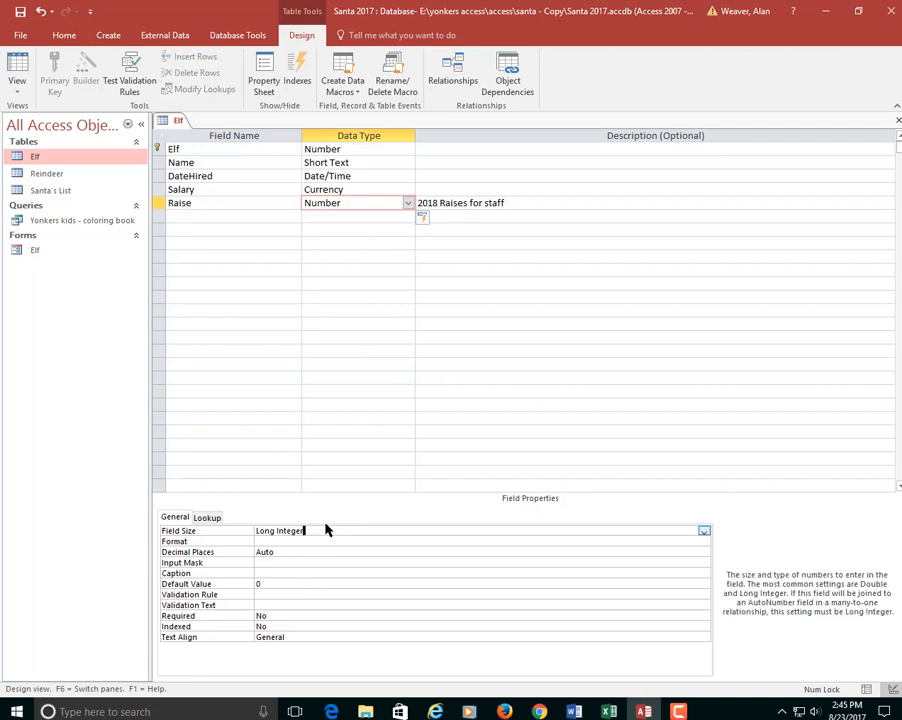
click(704, 532)
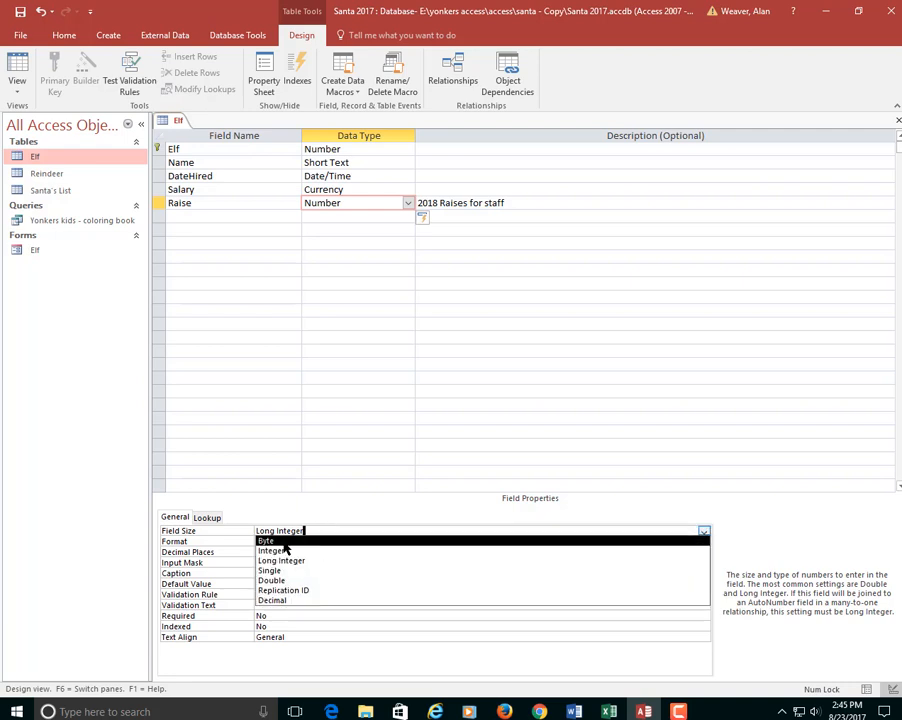
click(276, 581)
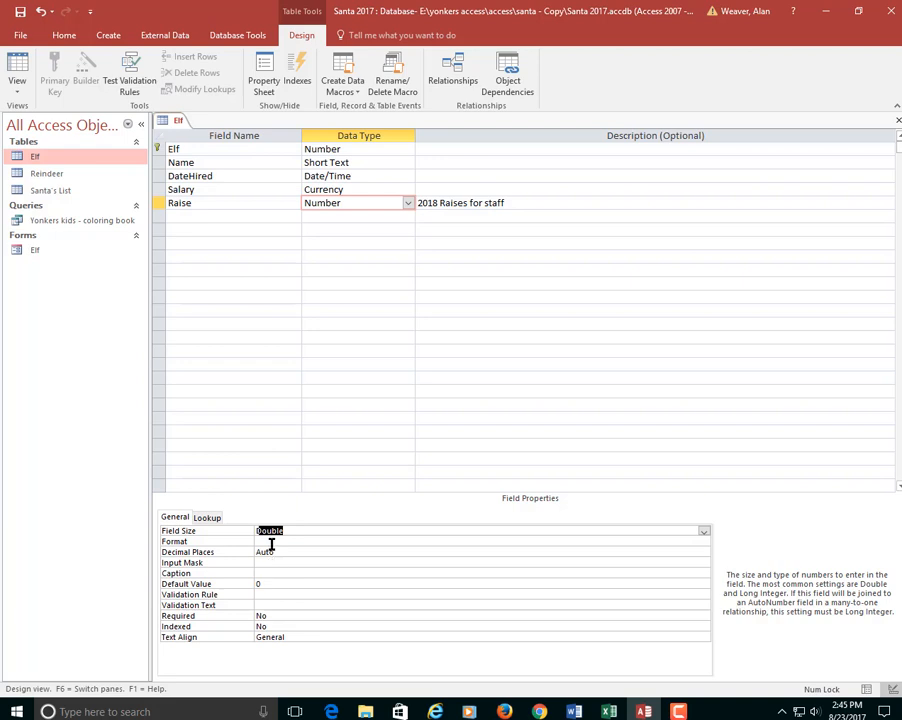
click(275, 542)
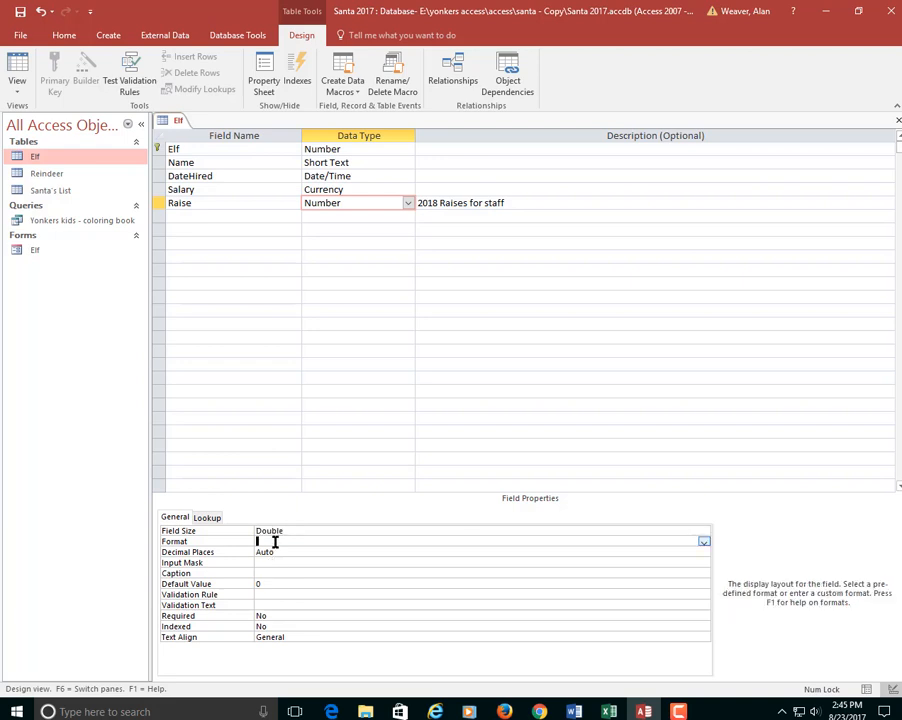
click(704, 542)
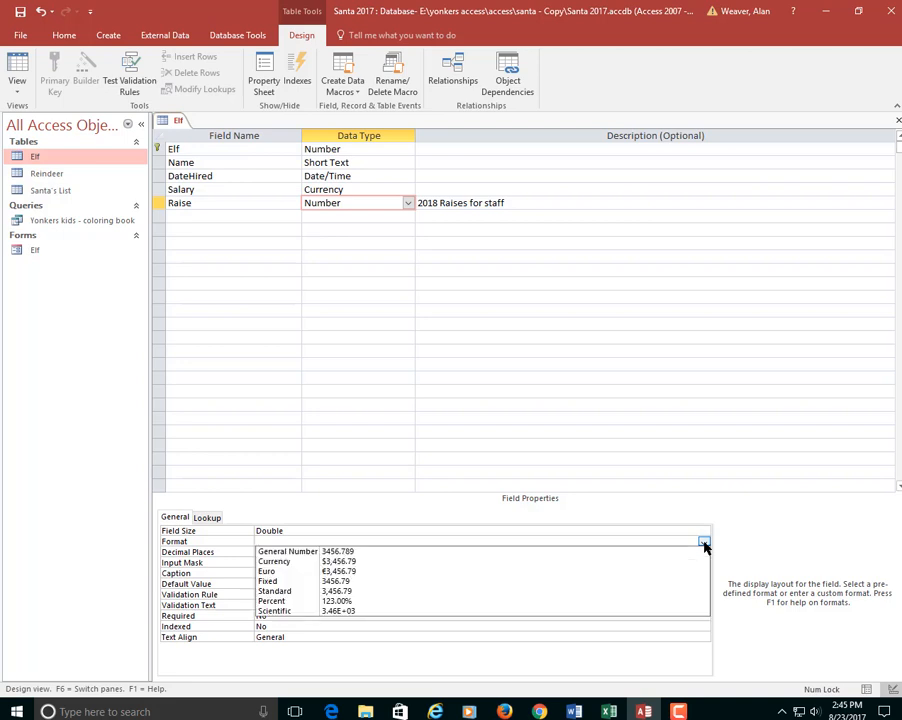
click(350, 601)
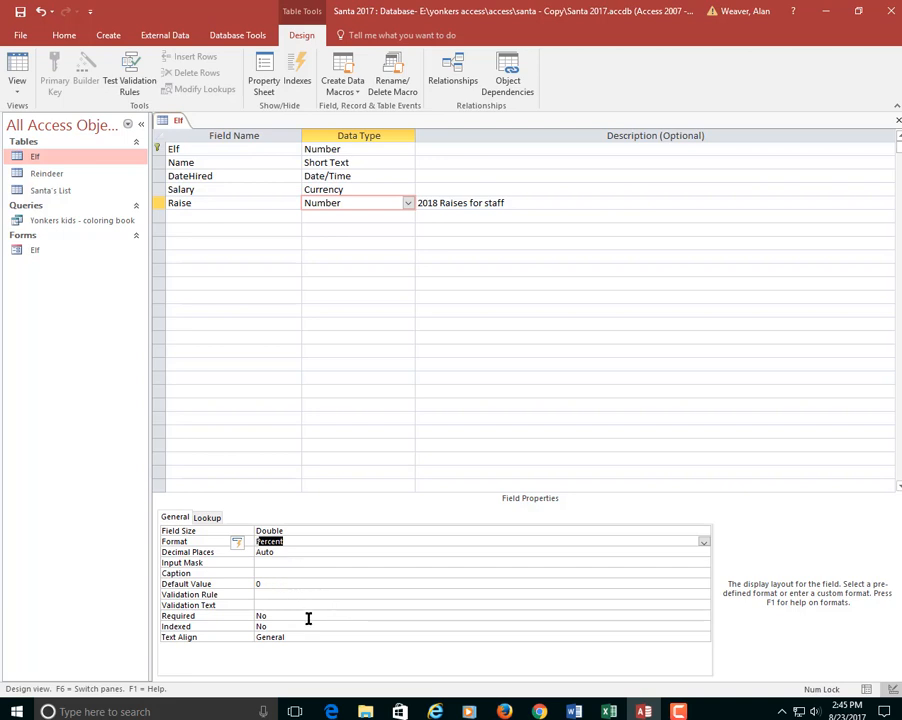
Enter raises of 3.5%, 4.25%, 3.2%, 7% and 4% for elves 1 to 5 in the table's datasheet
click(17, 63)
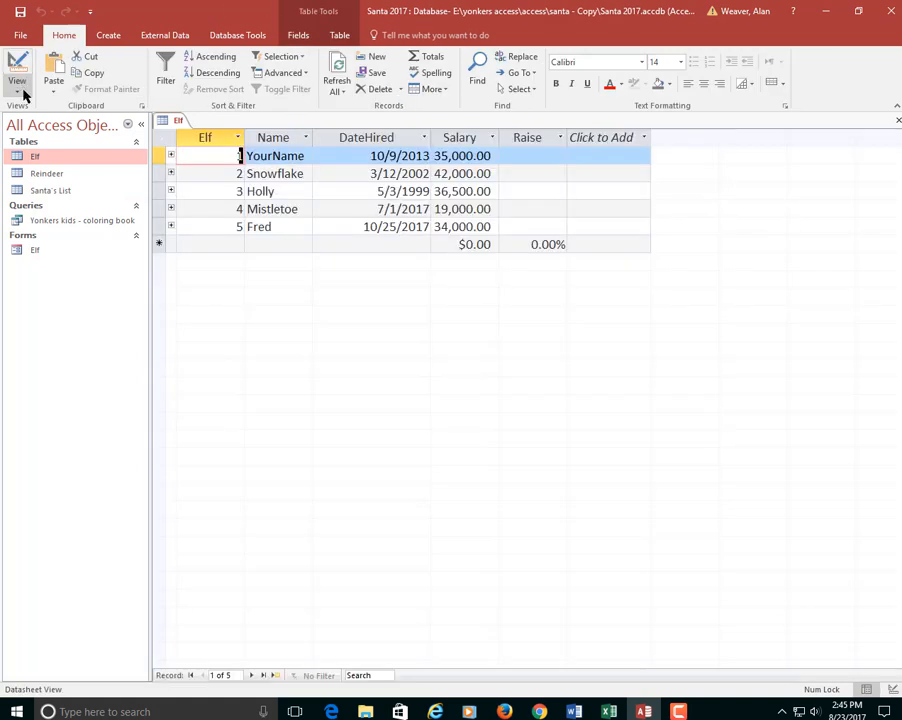
click(551, 153)
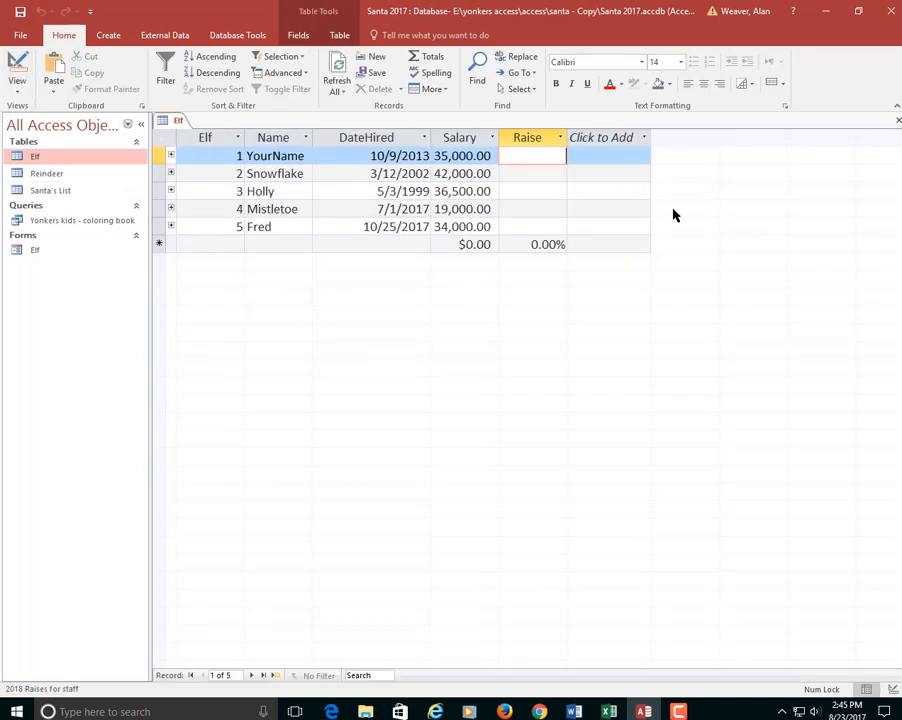
text(3.5)
key(Down)
text(4.25)
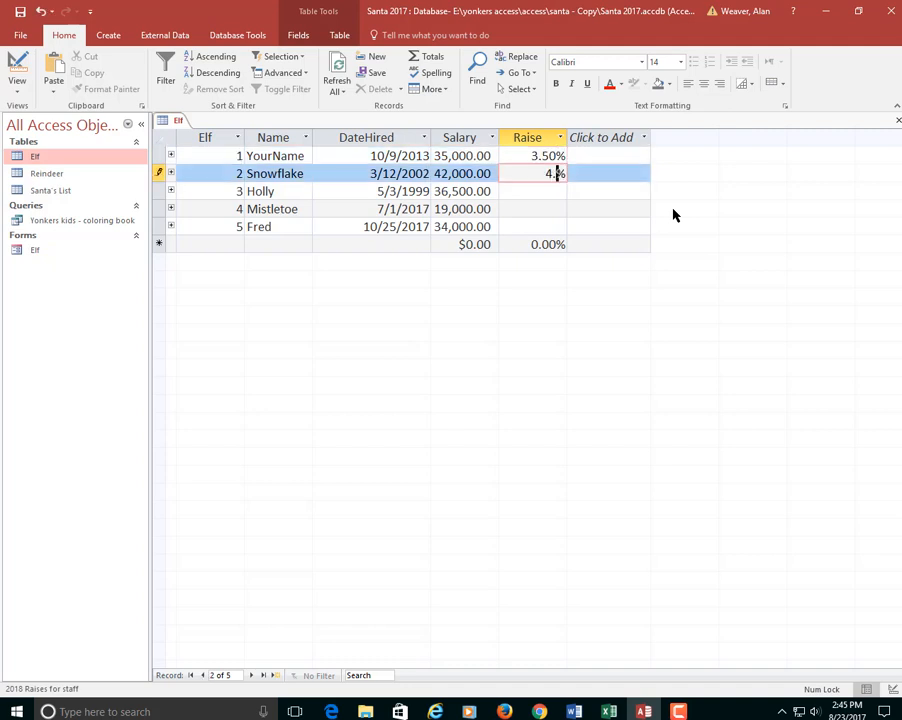
key(Down)
text(3.2)
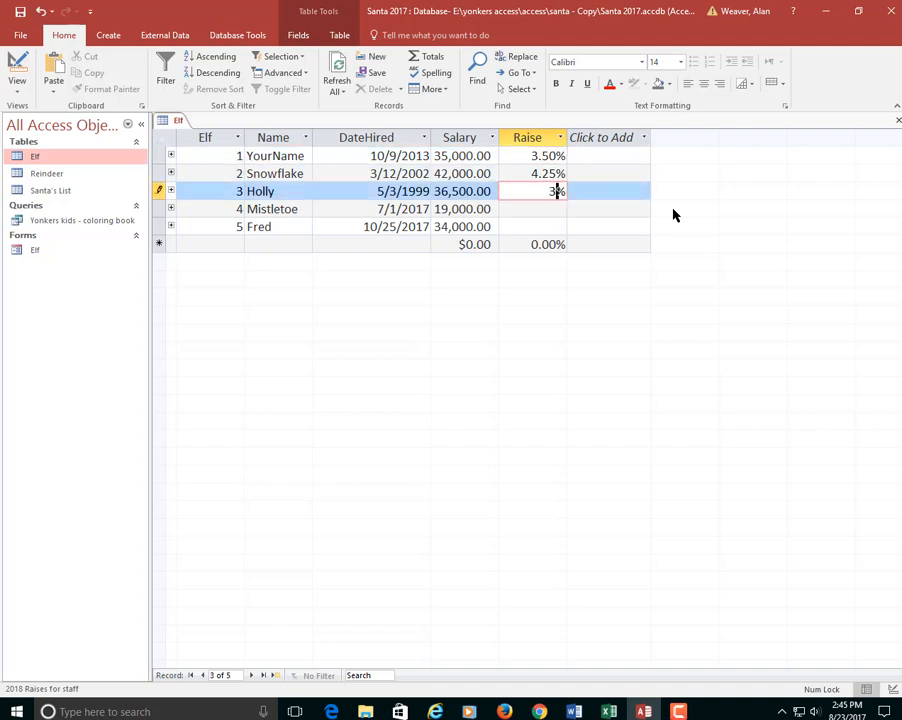
key(Down)
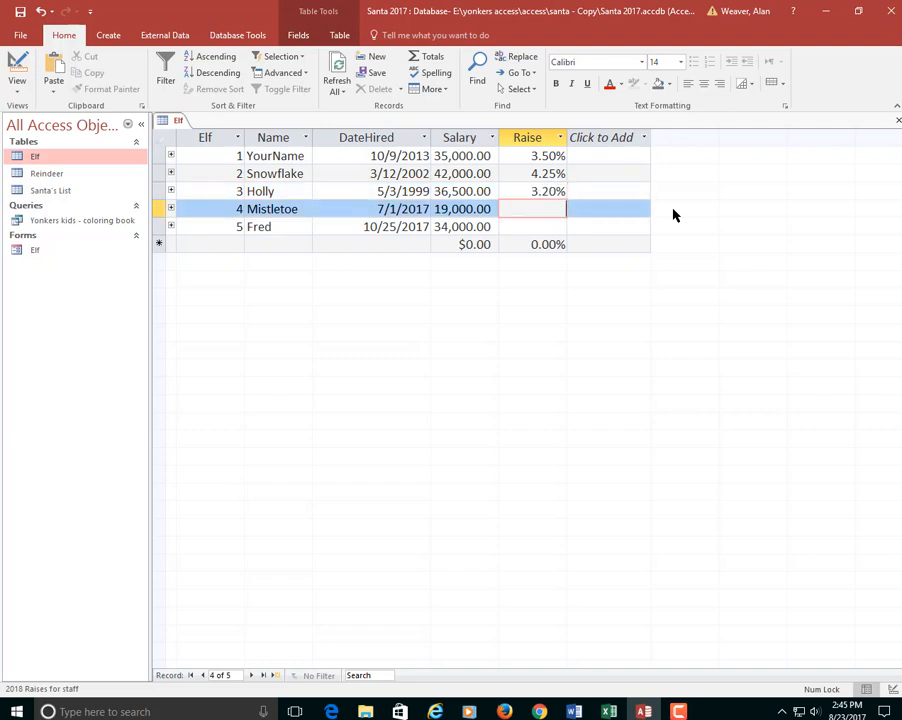
text(7)
key(Down)
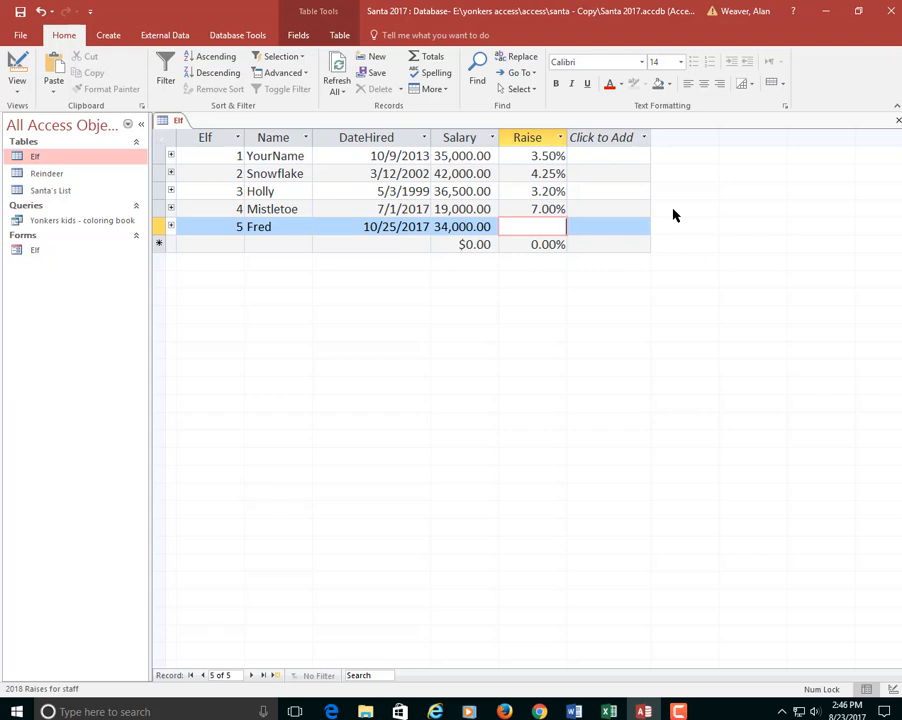
text(4)
key(Up)
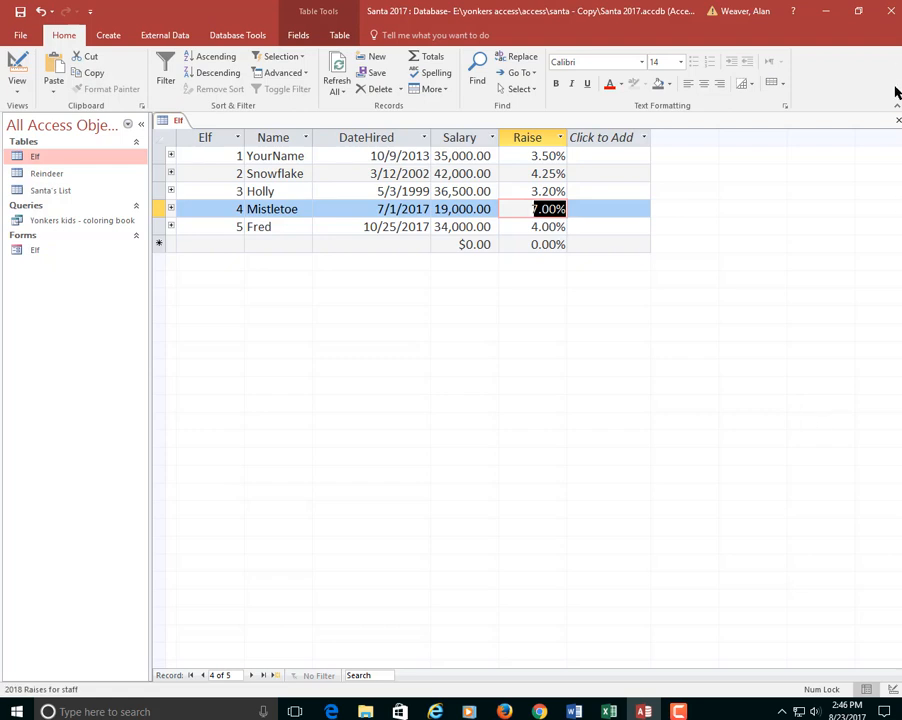
Close the Elf table and create a new query in design view based on the Elf table
click(897, 119)
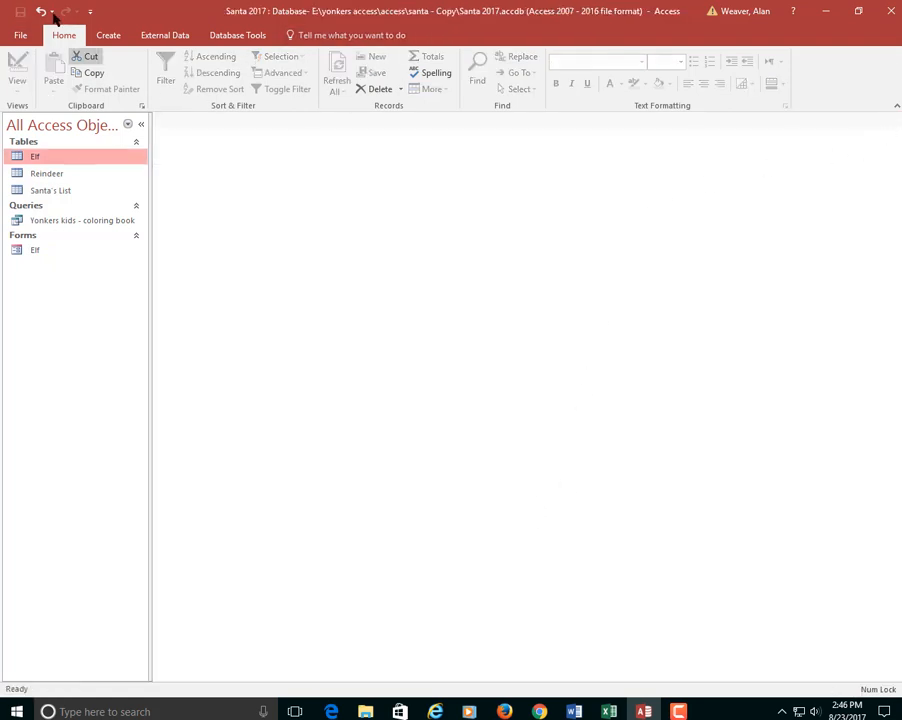
click(112, 35)
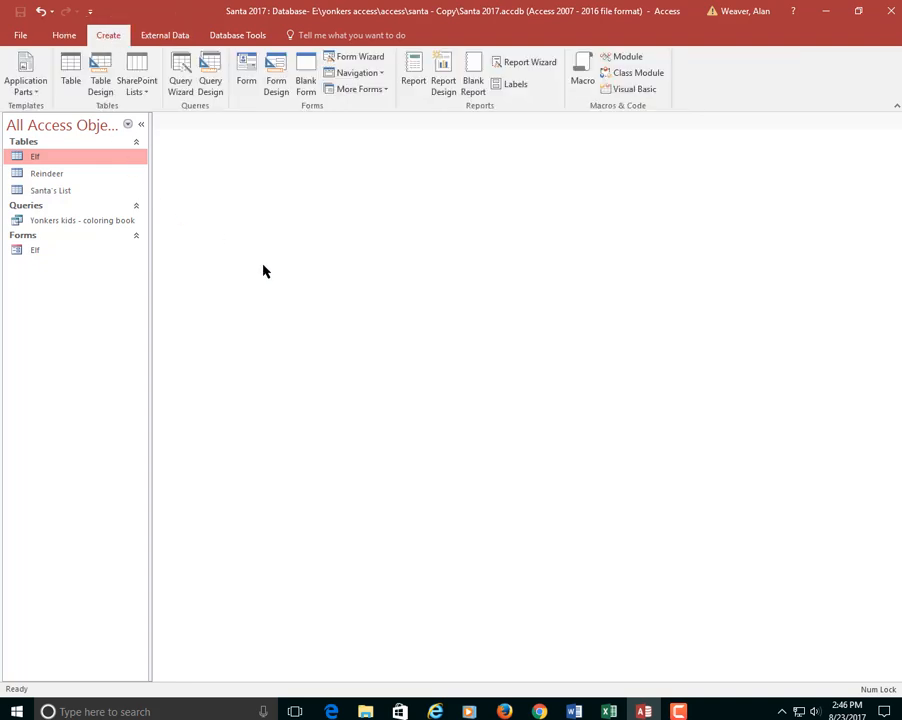
click(206, 82)
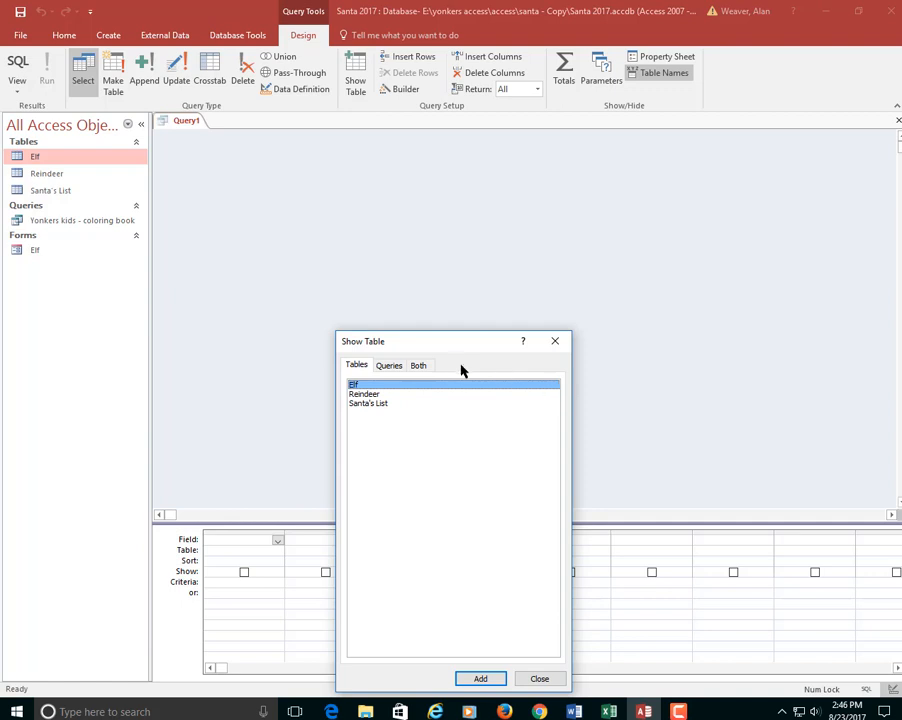
drag(422, 346, 464, 178)
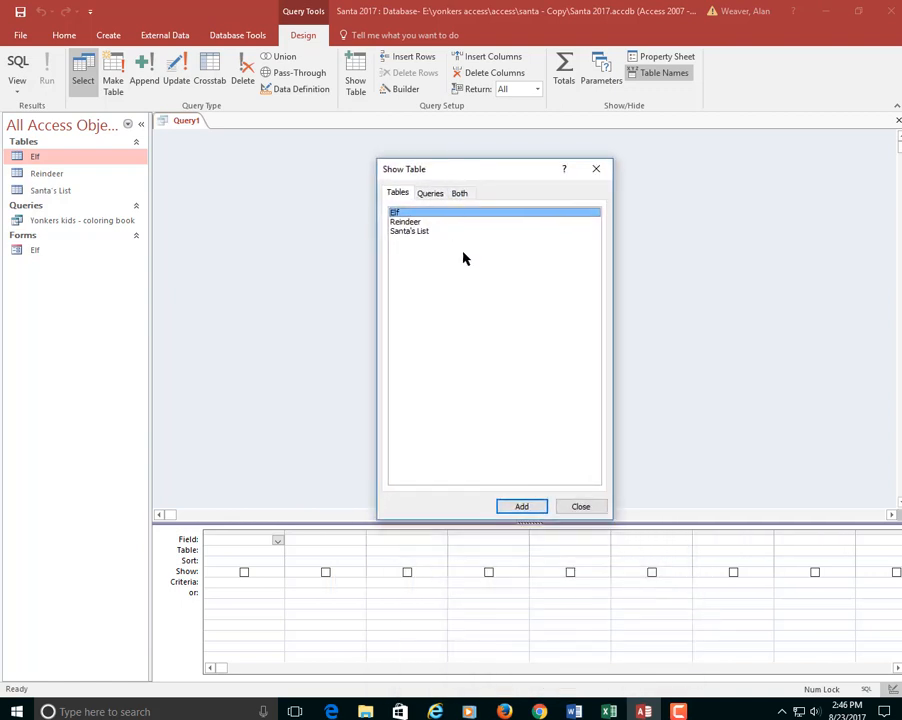
double_click(408, 212)
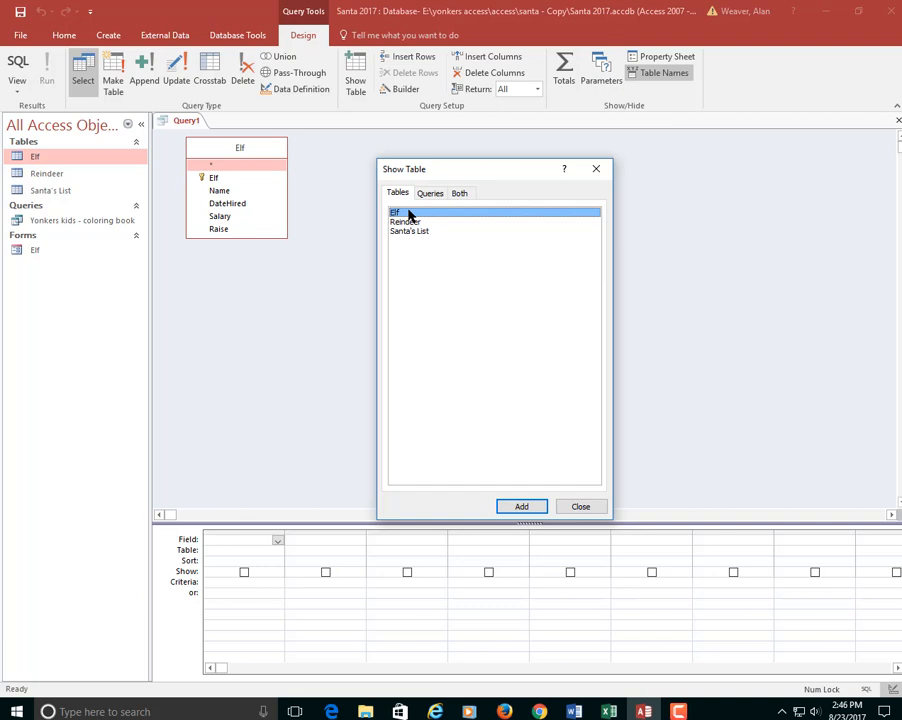
click(581, 507)
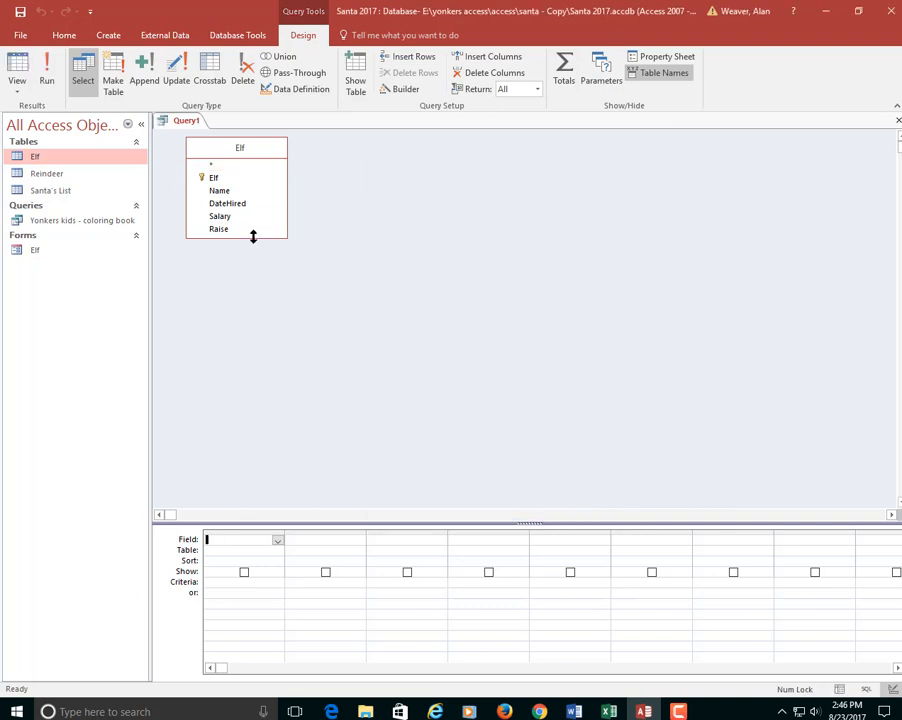
Lengthen the Elf field list and add the Name, Salary and Raise fields to the query
drag(253, 236, 253, 320)
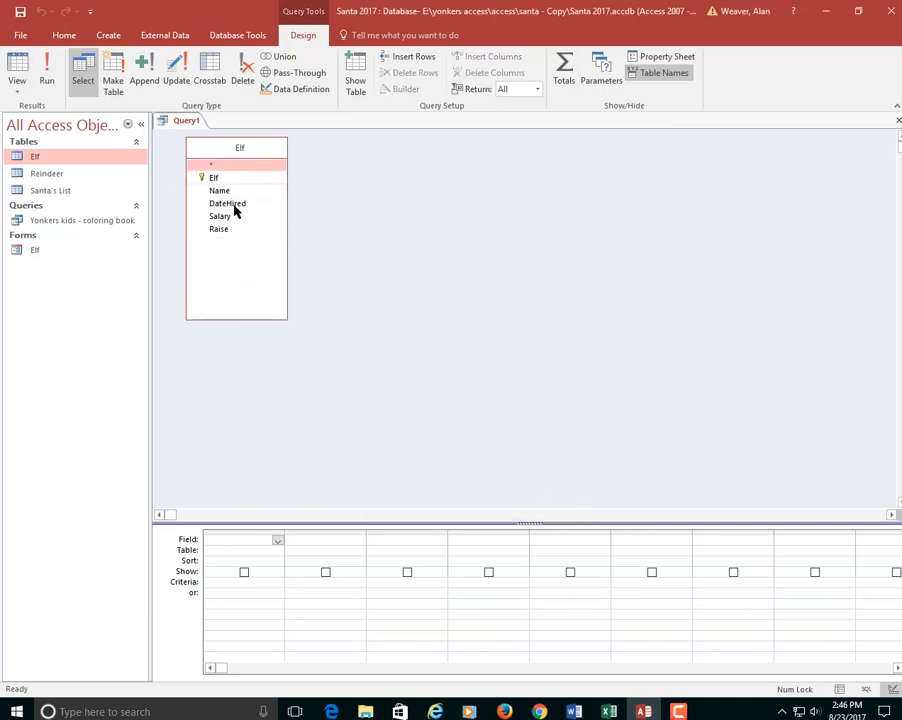
click(226, 194)
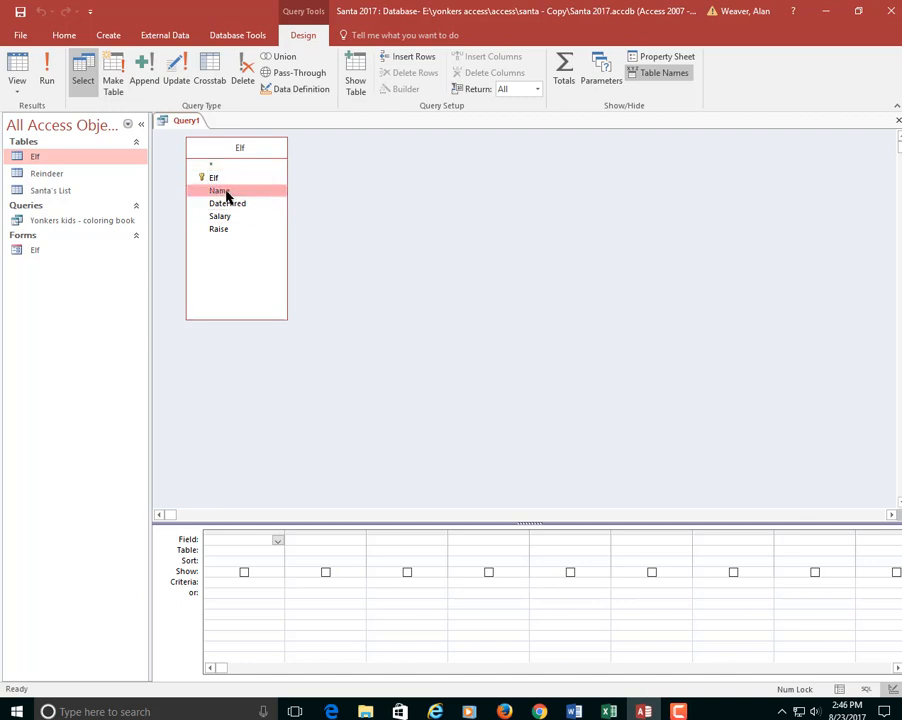
double_click(226, 194)
double_click(226, 216)
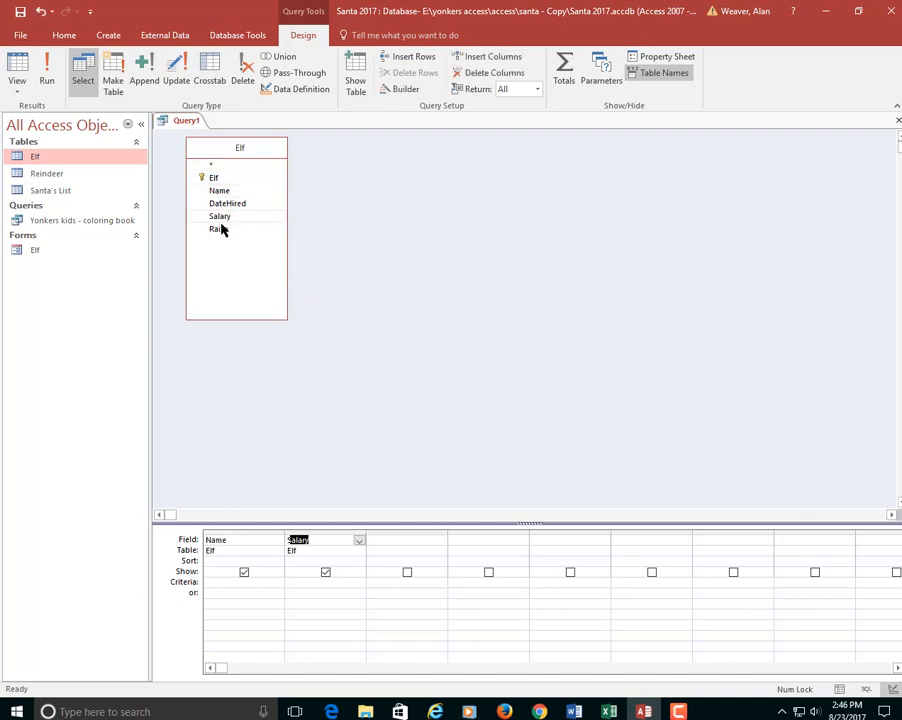
double_click(219, 229)
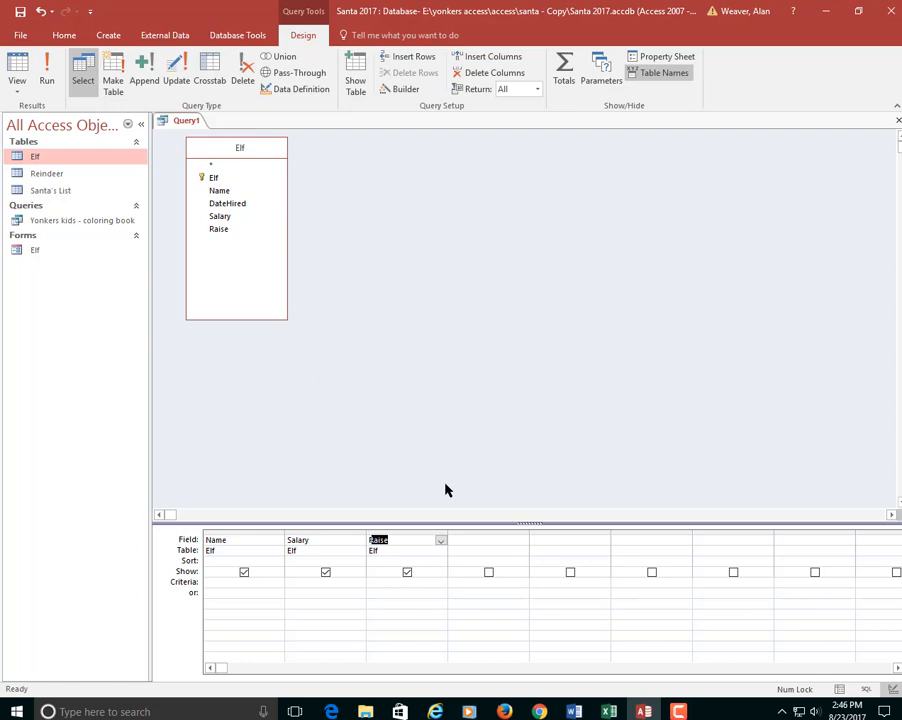
Run the query and widen the Name and Salary columns in its results
click(48, 72)
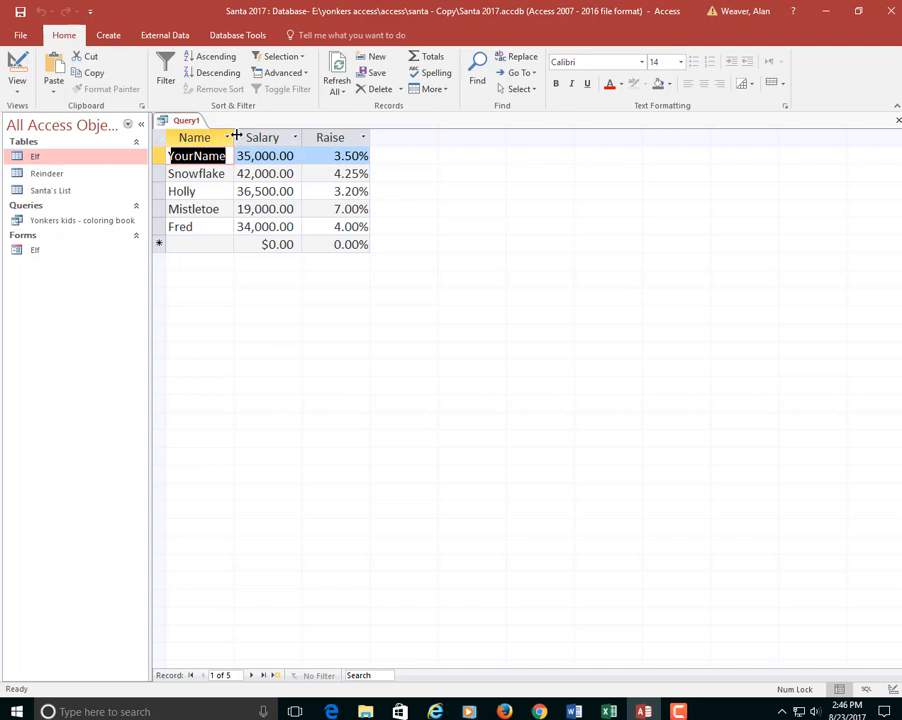
drag(236, 136, 268, 136)
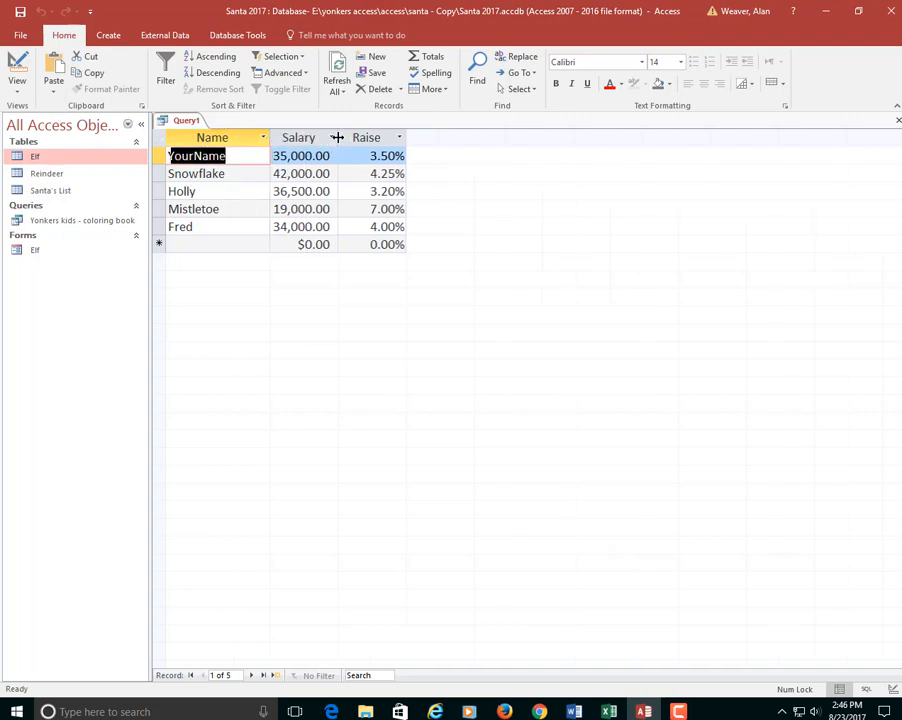
drag(337, 137, 361, 136)
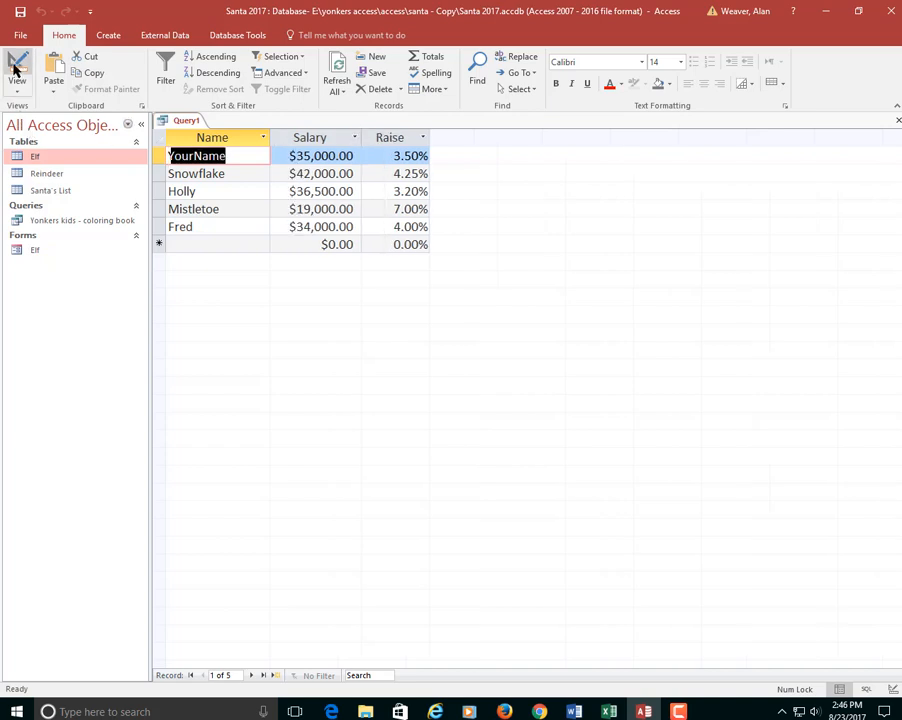
Add a calculated field RaiseAmt that multiplies Salary by Raise in the query design's first empty column
click(16, 66)
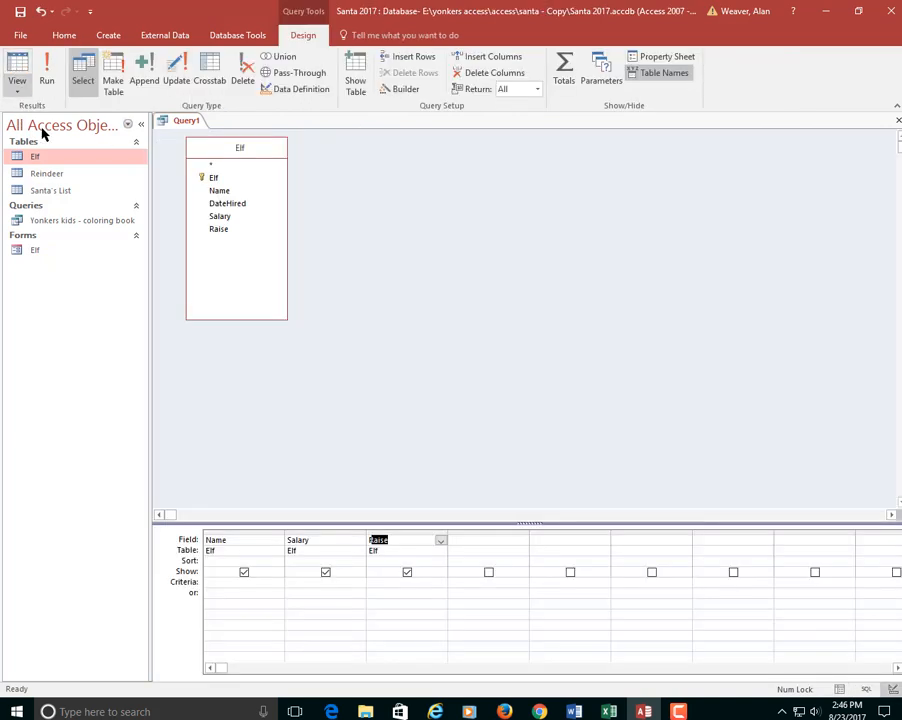
click(472, 541)
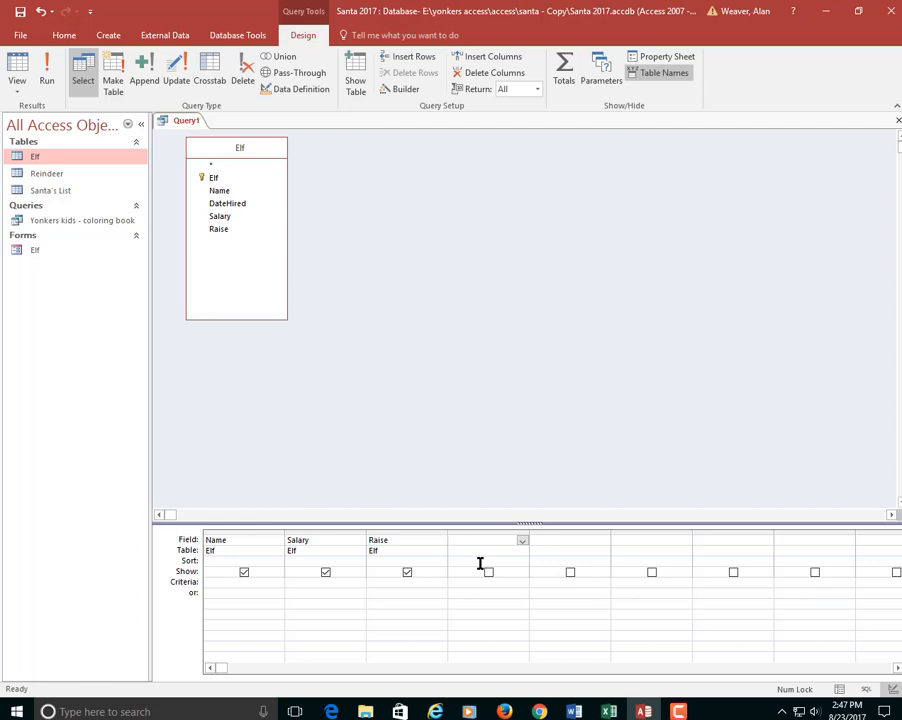
text(Raise)
text(Amt:Salary*Raise)
key(Down)
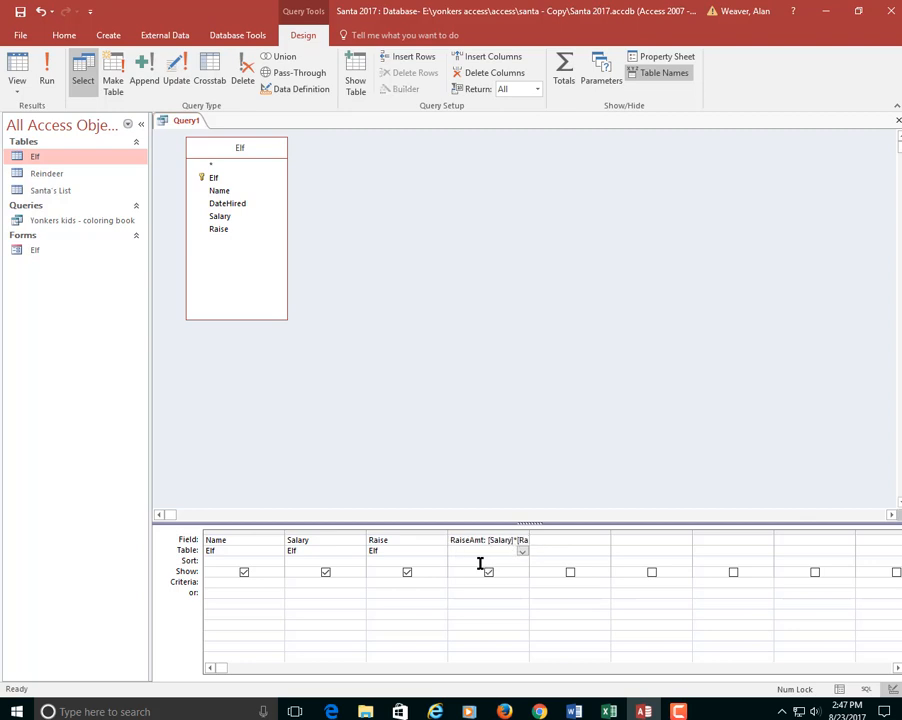
Run the query to check the calculated RaiseAmt values
click(487, 572)
click(489, 572)
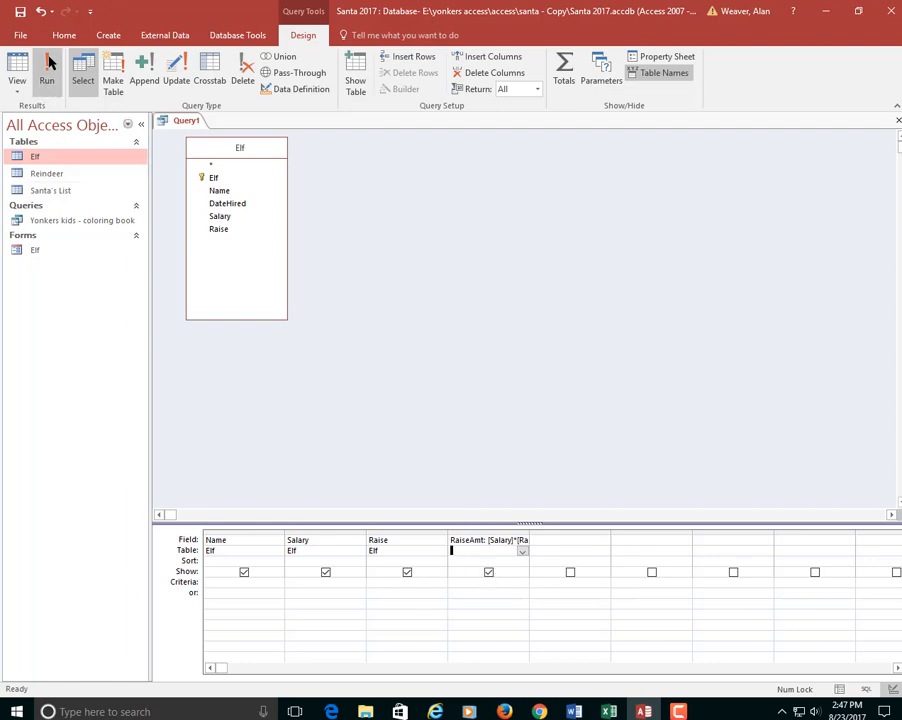
click(48, 66)
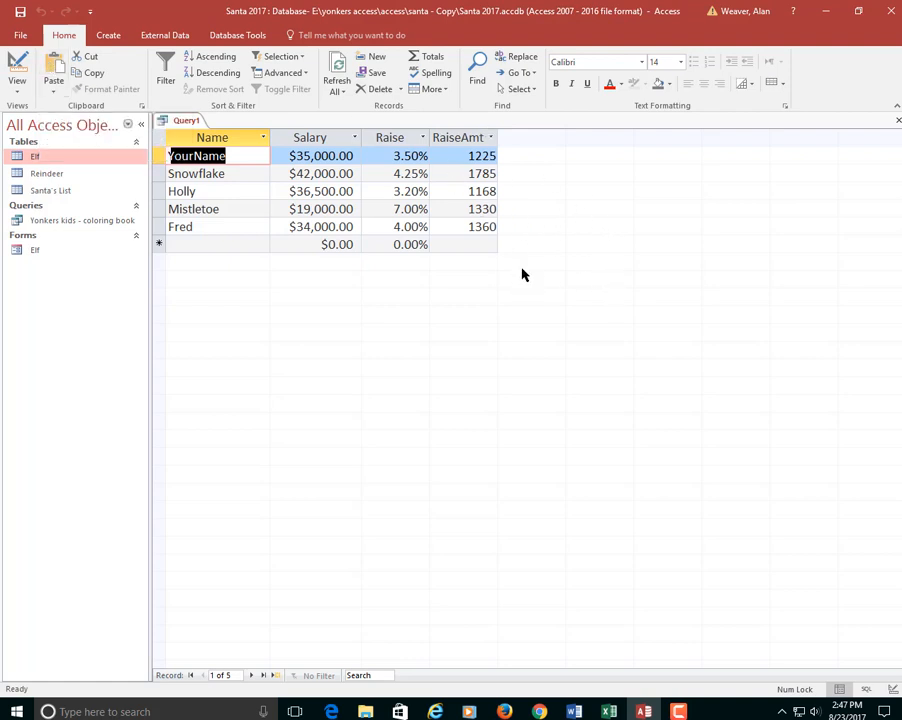
Return to the query design and set the RaiseAmt field's format to Currency
click(18, 74)
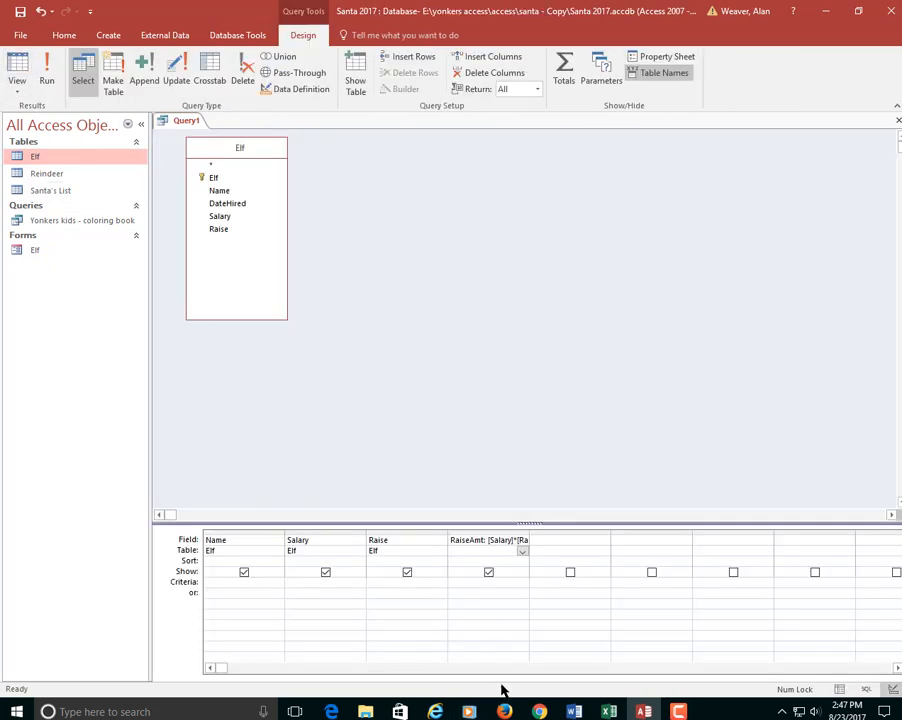
right_click(474, 597)
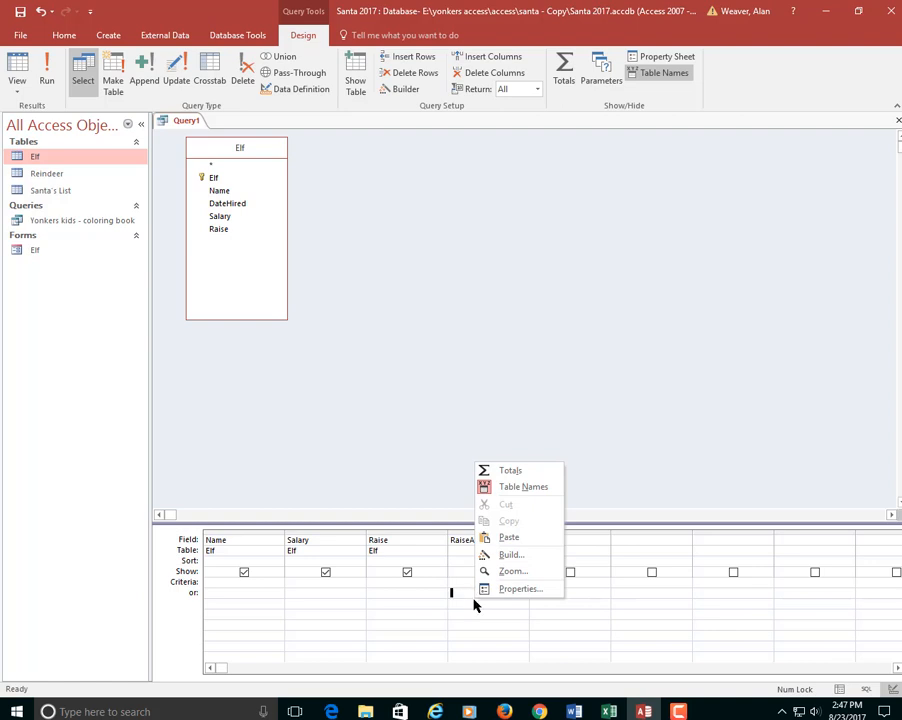
click(518, 588)
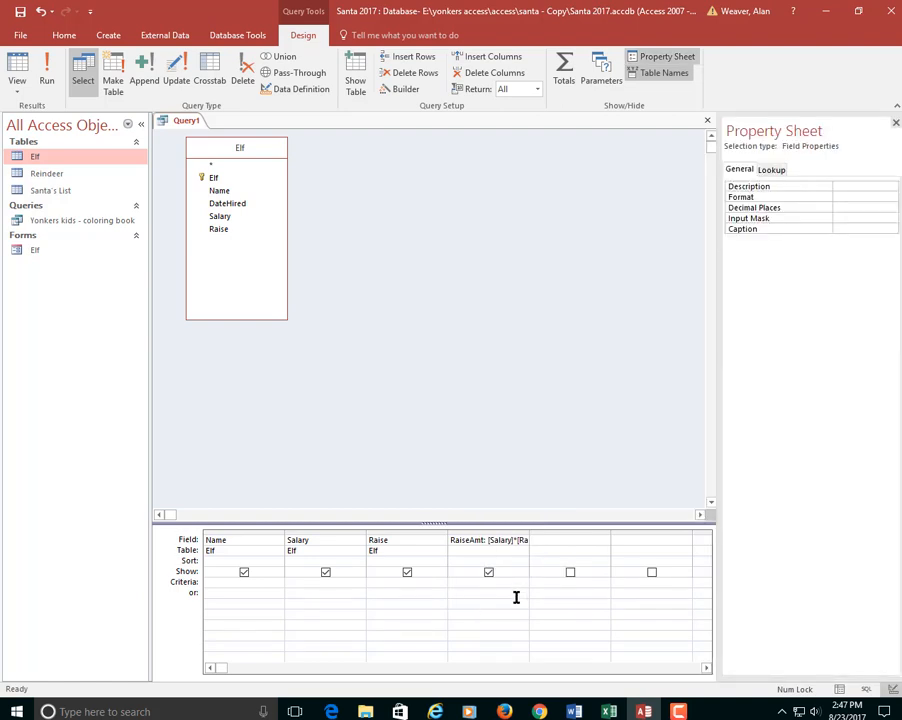
click(838, 196)
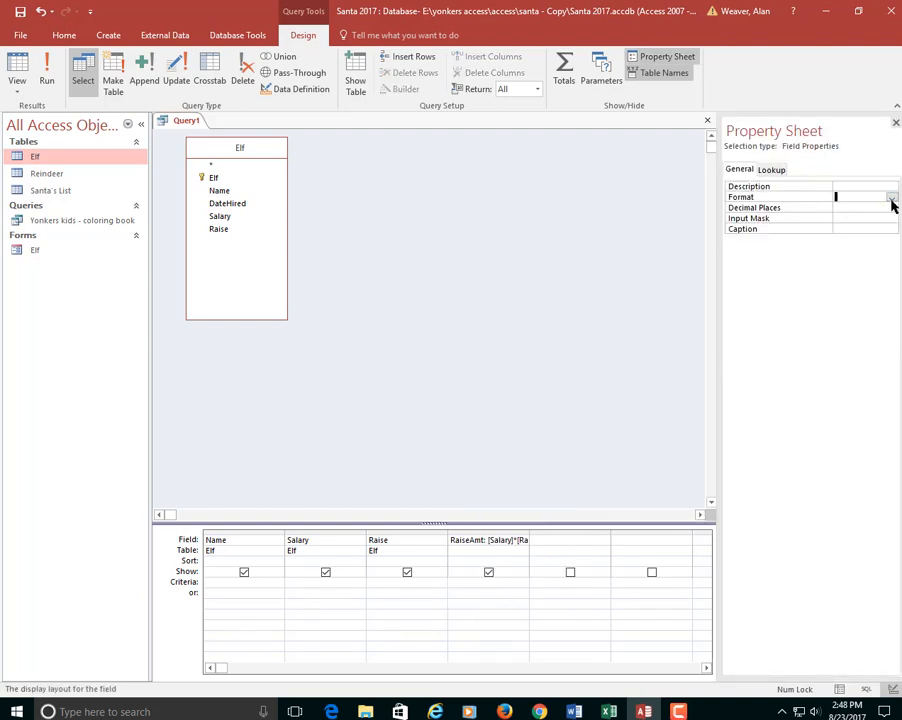
click(892, 198)
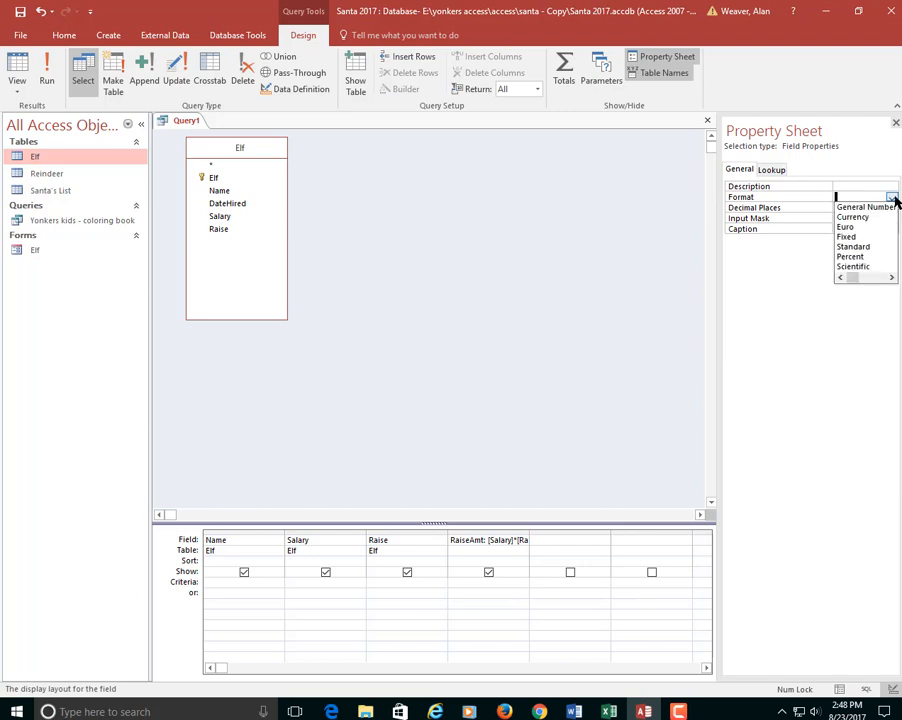
click(860, 217)
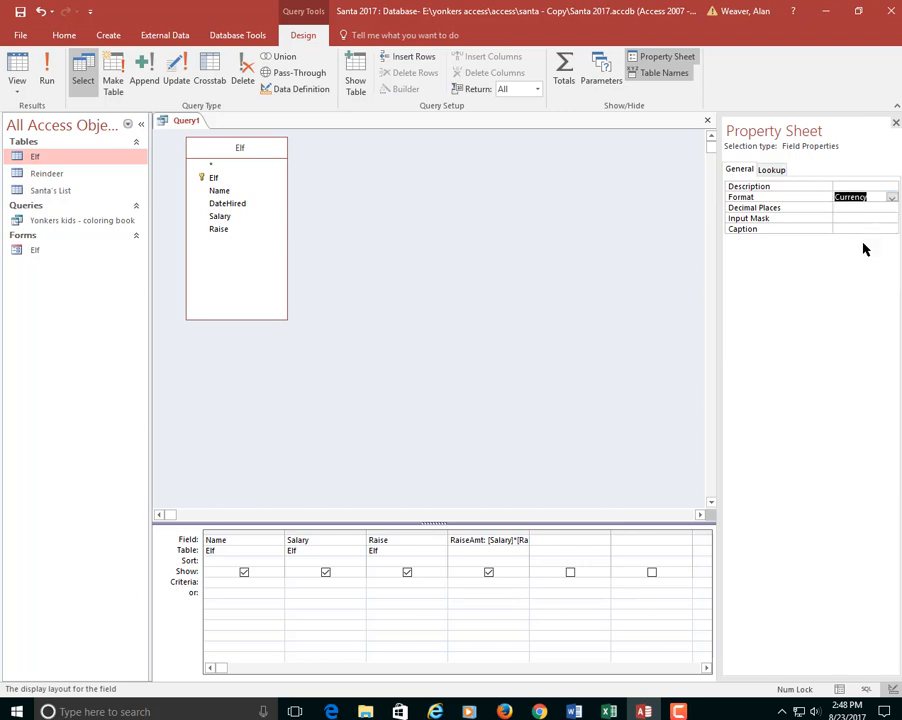
Run the query, widen the RaiseAmt column in its results and save the query as New Salary
click(50, 82)
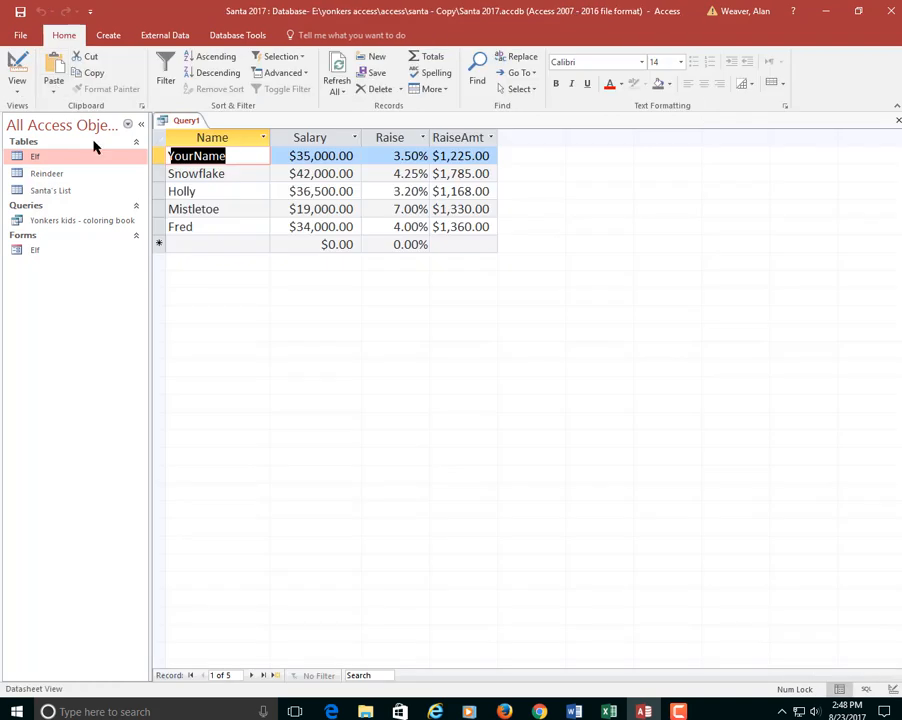
drag(495, 134, 509, 133)
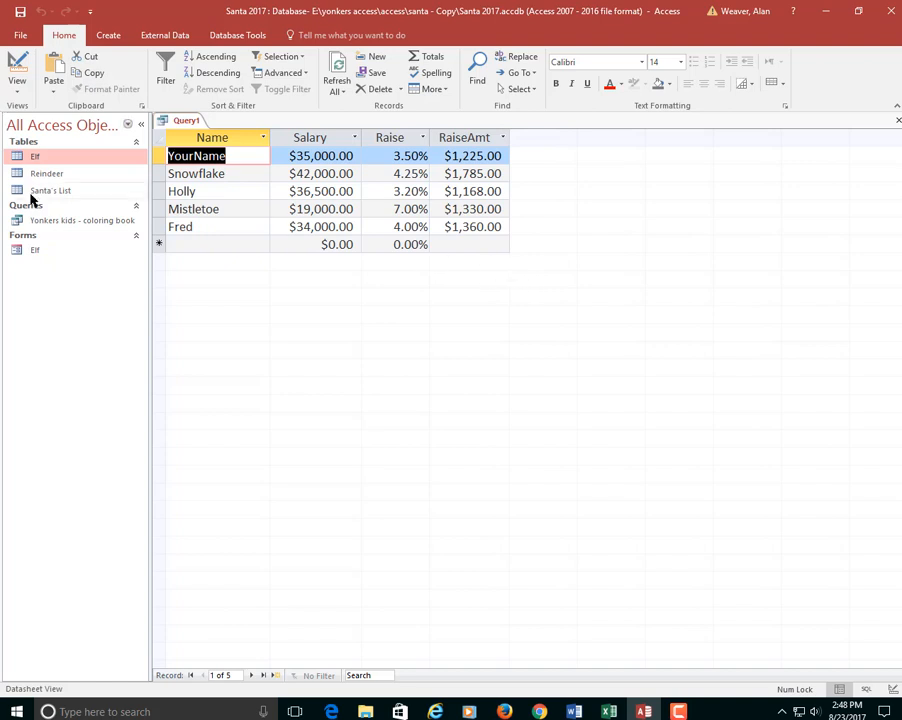
click(12, 64)
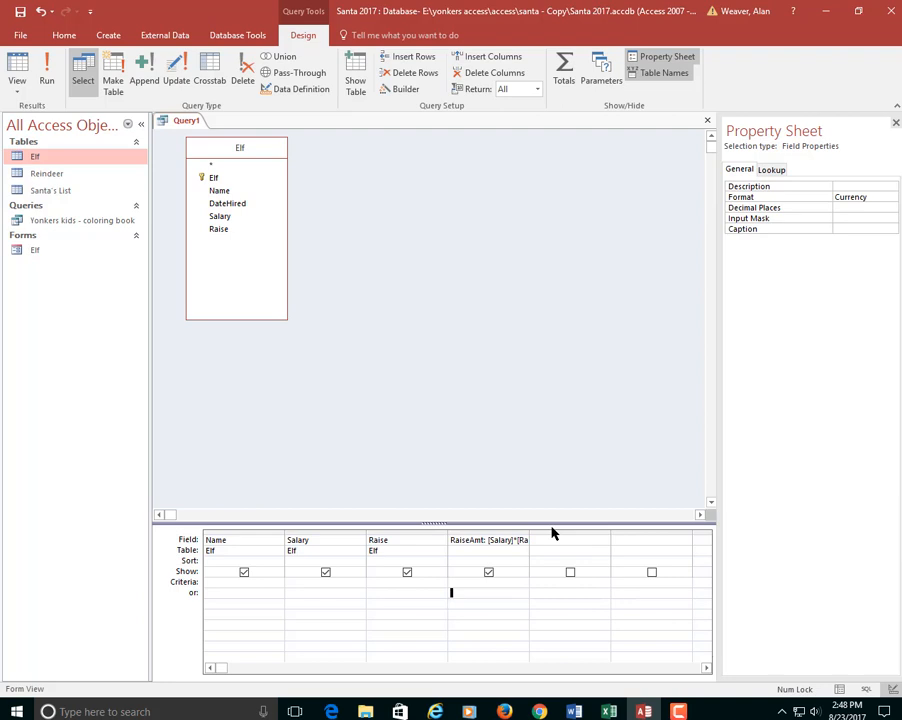
key(ctrl+s)
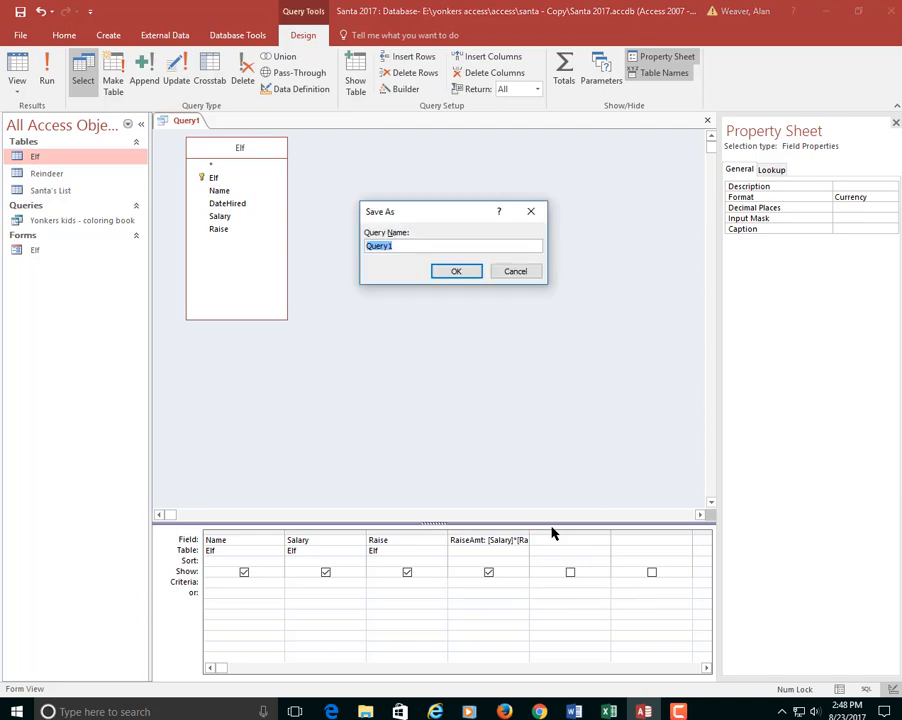
text(New Sala)
key(Return)
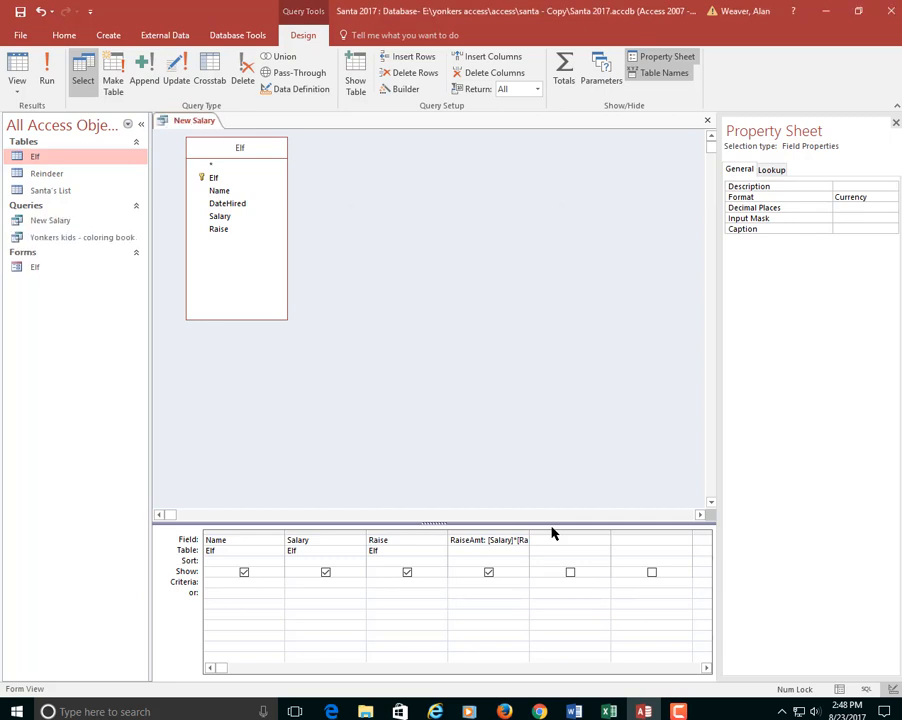
Add a calculated field NewSalary that adds Salary and RaiseAmt in the query design's first empty column
click(535, 539)
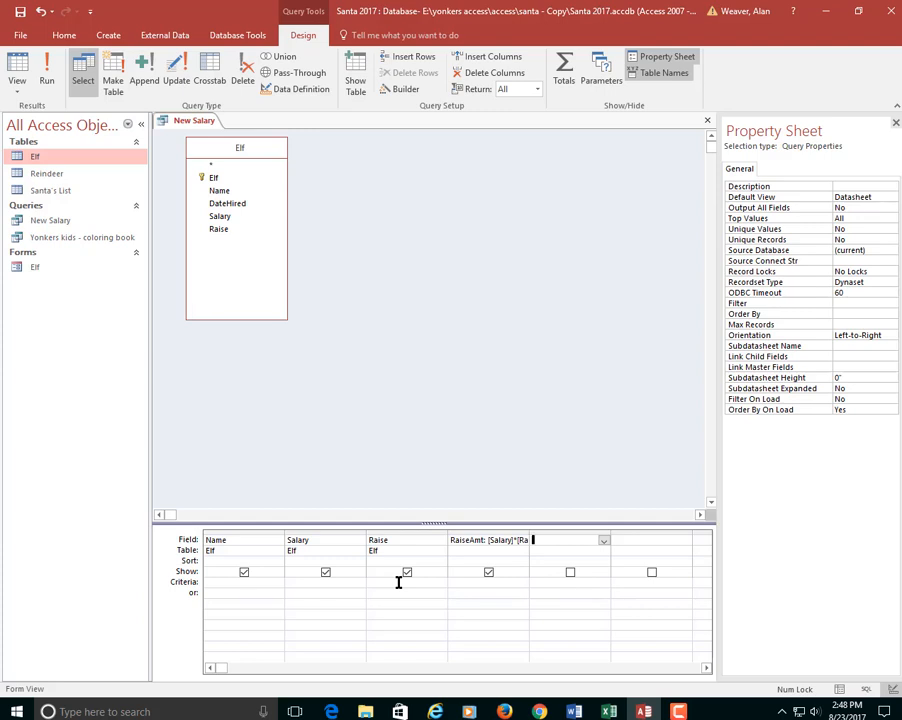
text(New)
text(+)
text(Raise)
text(Amt)
key(Down)
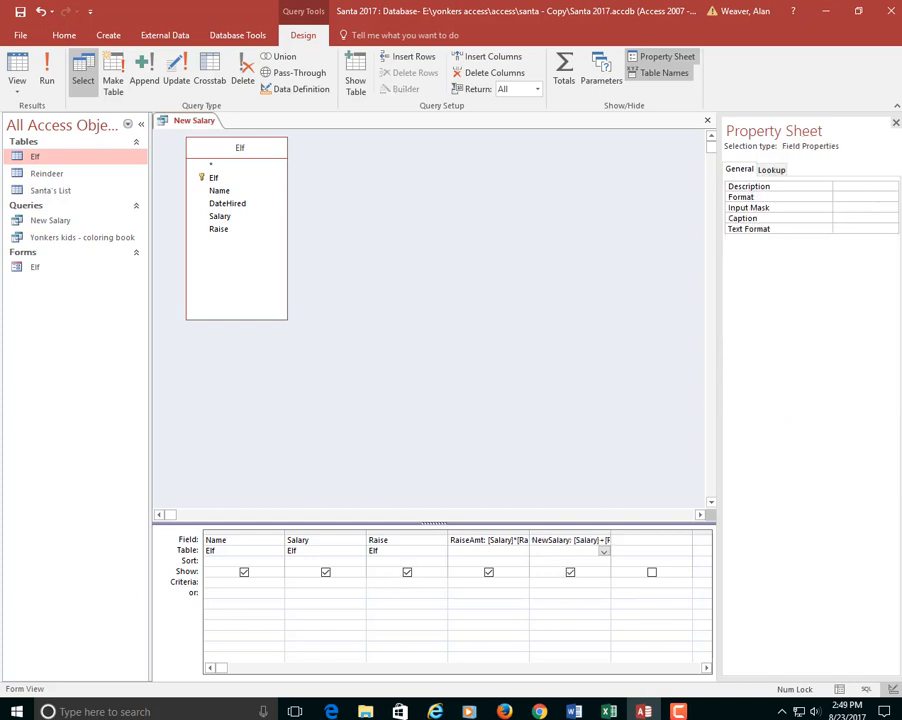
Run the query and widen the NewSalary column in its results
click(48, 74)
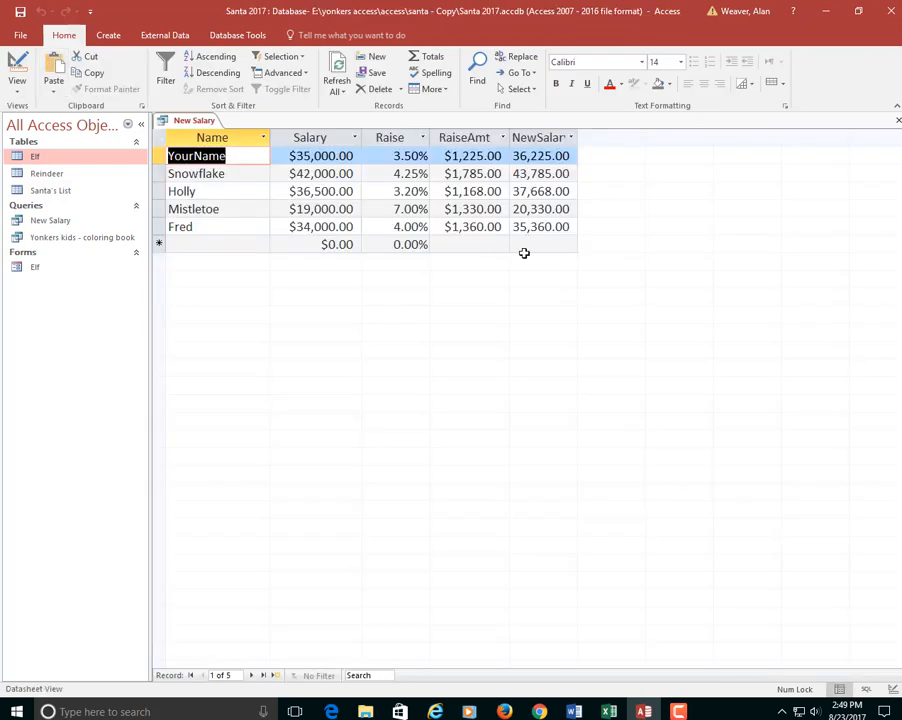
drag(580, 138, 600, 133)
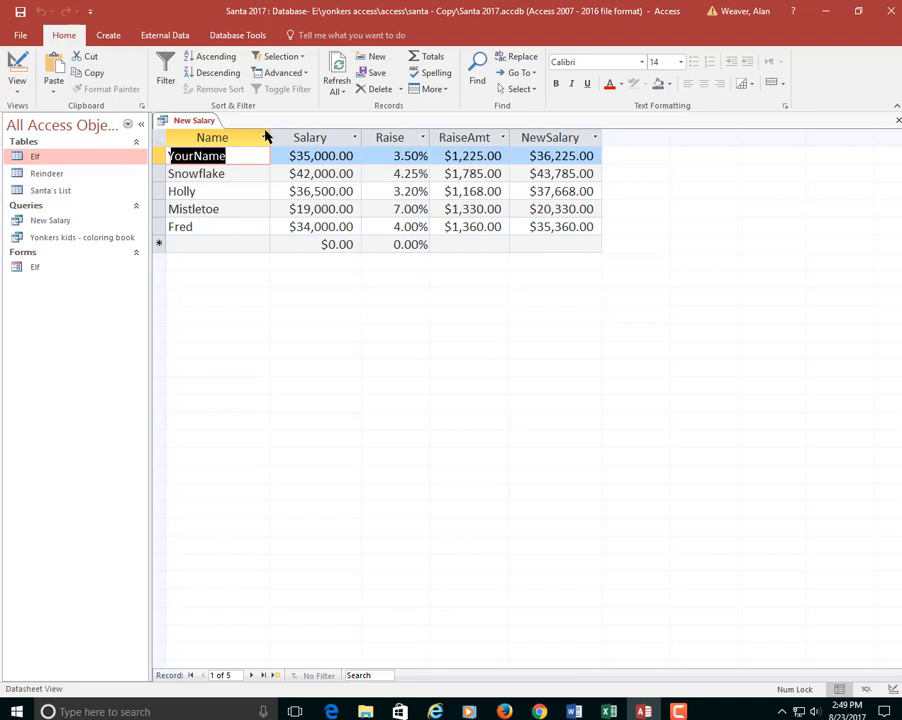
Hide the Salary, Raise and RaiseAmt fields in the query design and run the query with the RaiseAmt parameter left blank
click(16, 72)
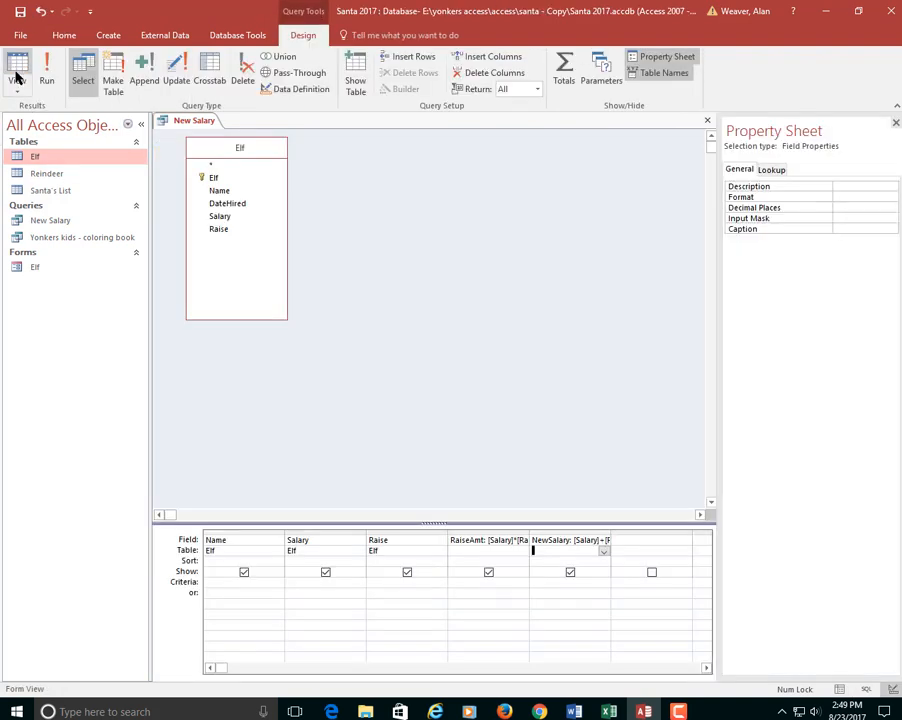
click(326, 573)
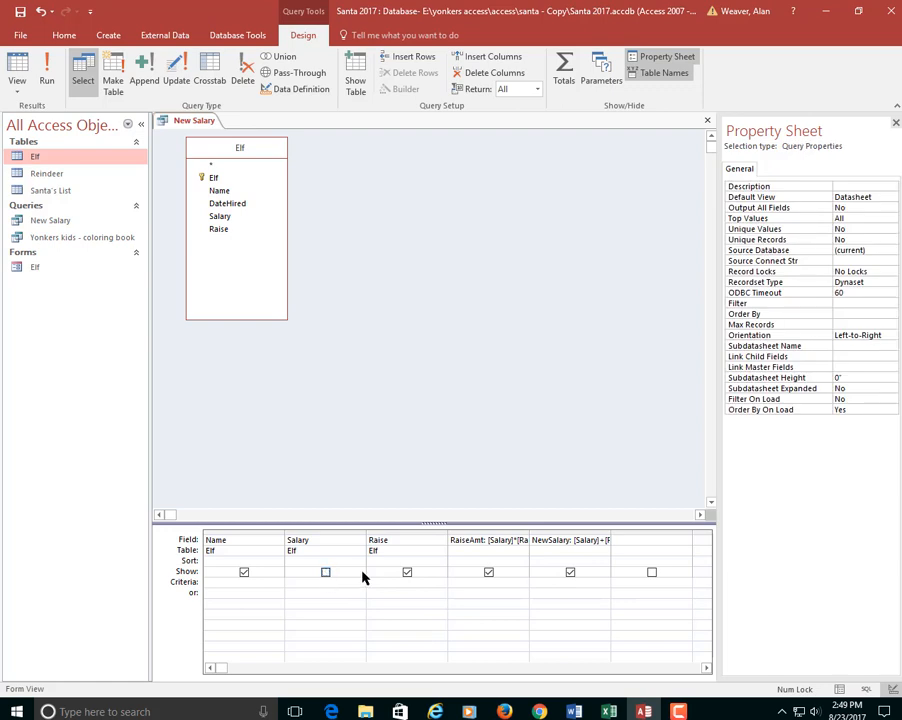
click(407, 572)
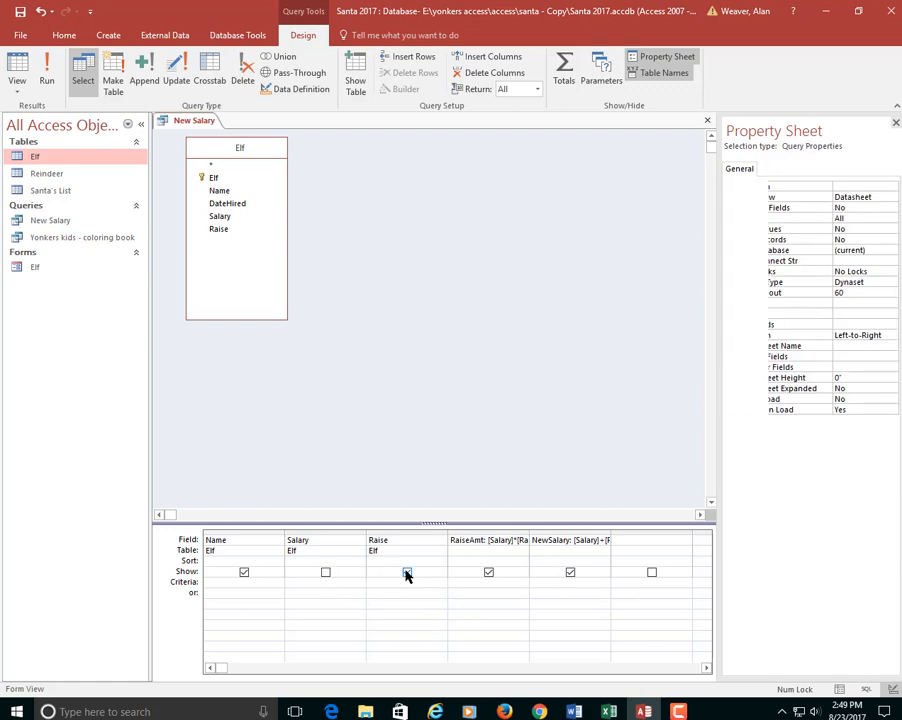
click(489, 572)
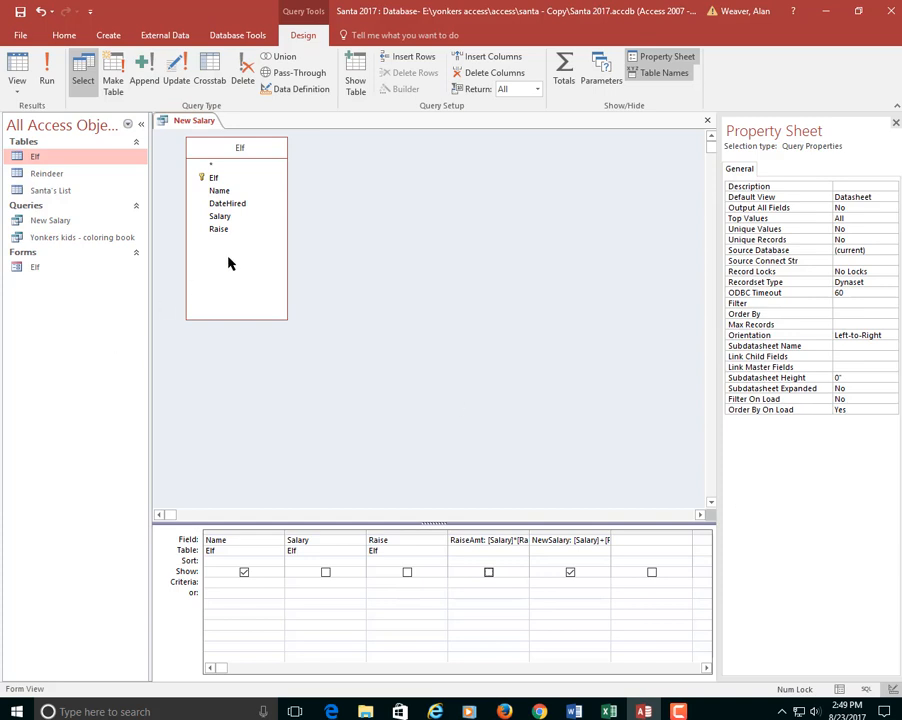
click(44, 68)
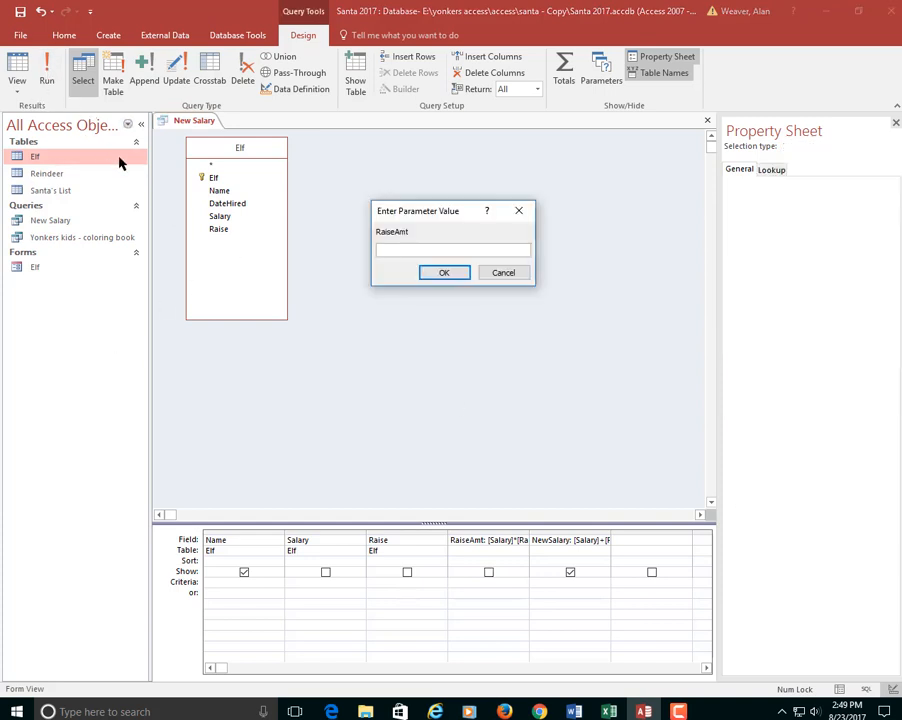
click(446, 274)
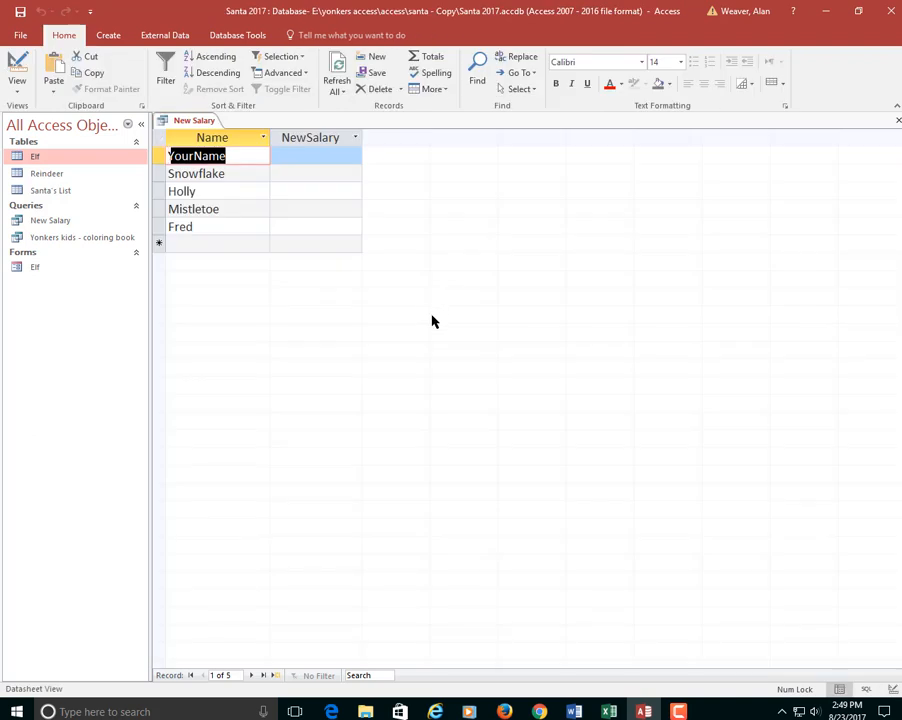
Show the RaiseAmt field again in the query design and rerun the query
click(20, 66)
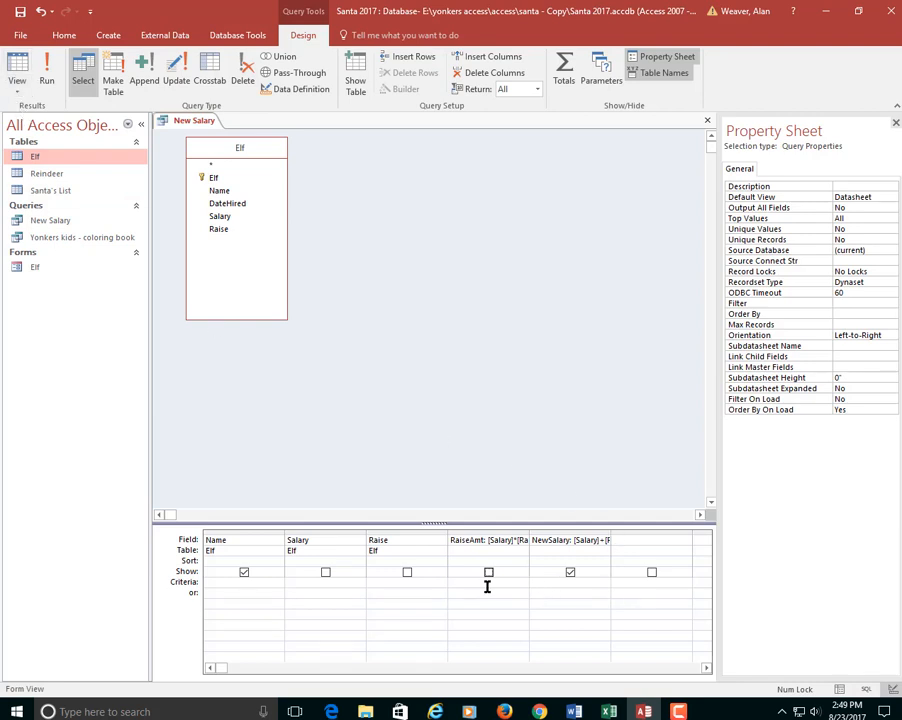
click(488, 572)
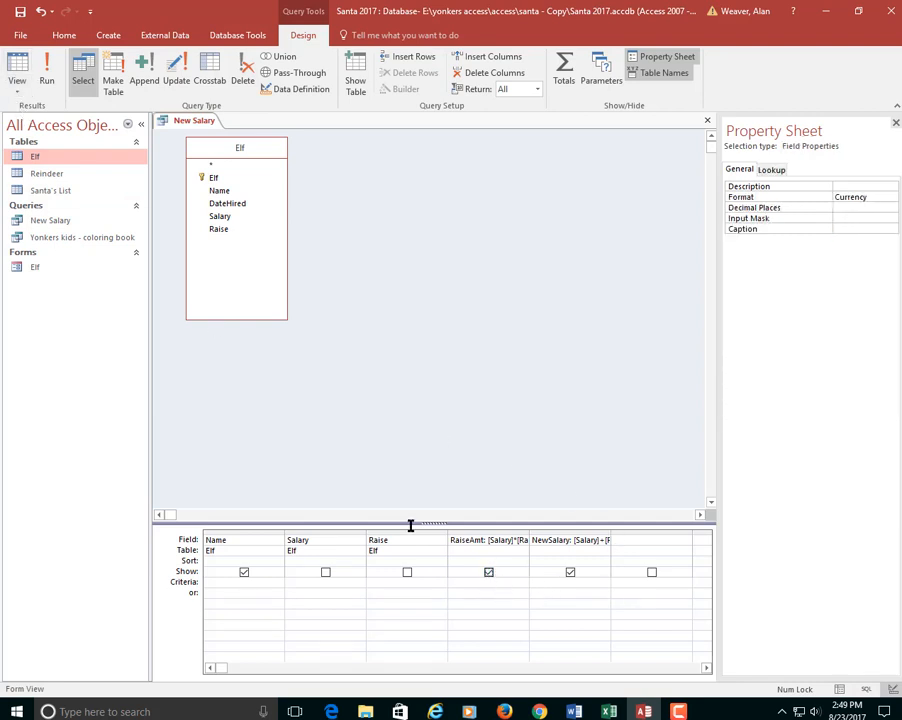
click(47, 80)
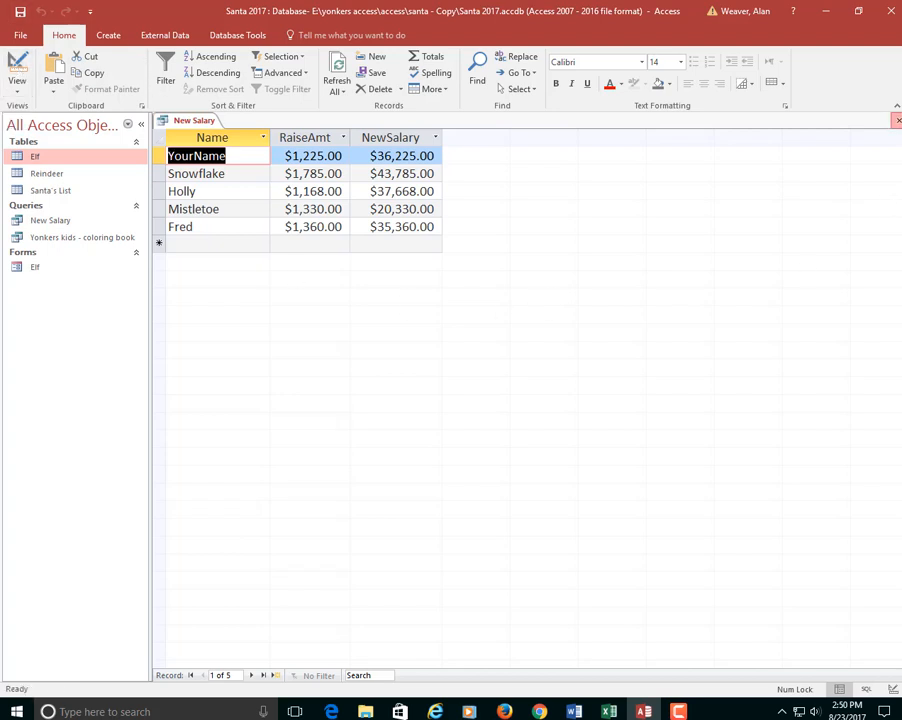
Close the query and create a basic report from the New Salary query, with the property sheet closed
click(898, 121)
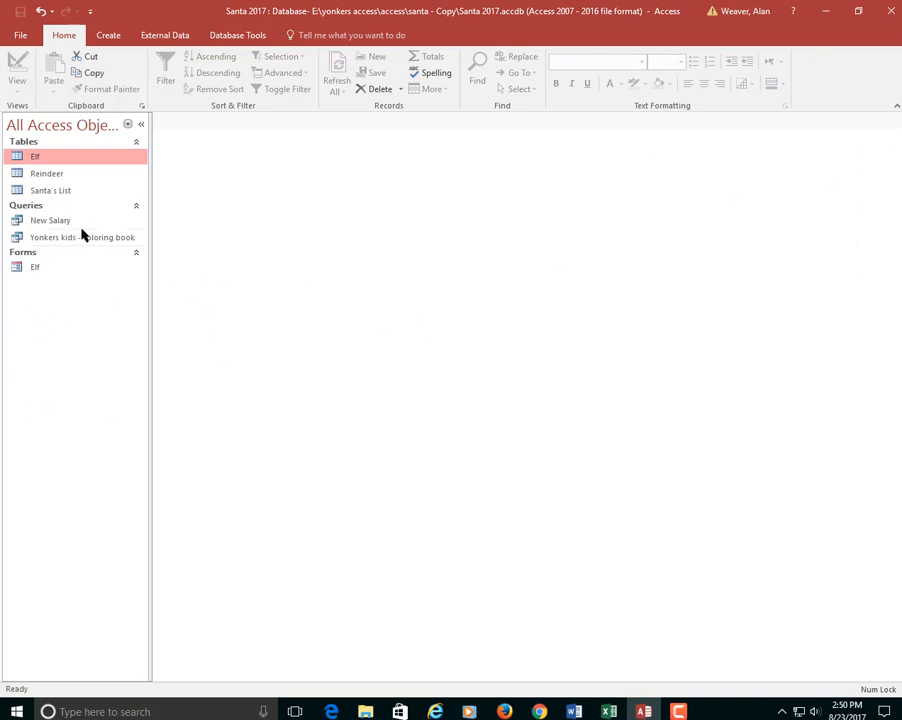
click(44, 221)
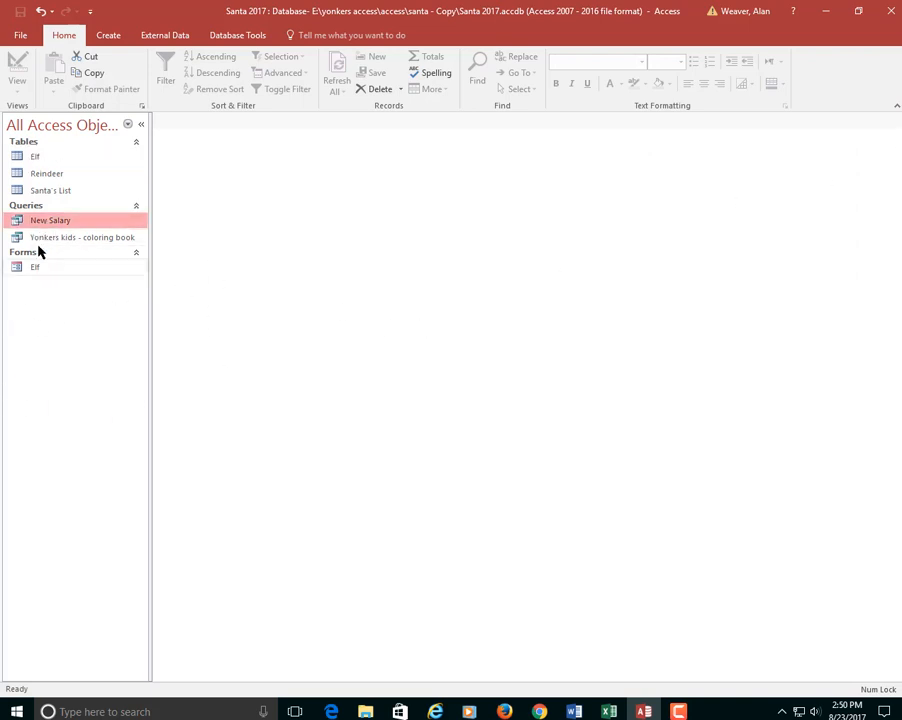
click(110, 36)
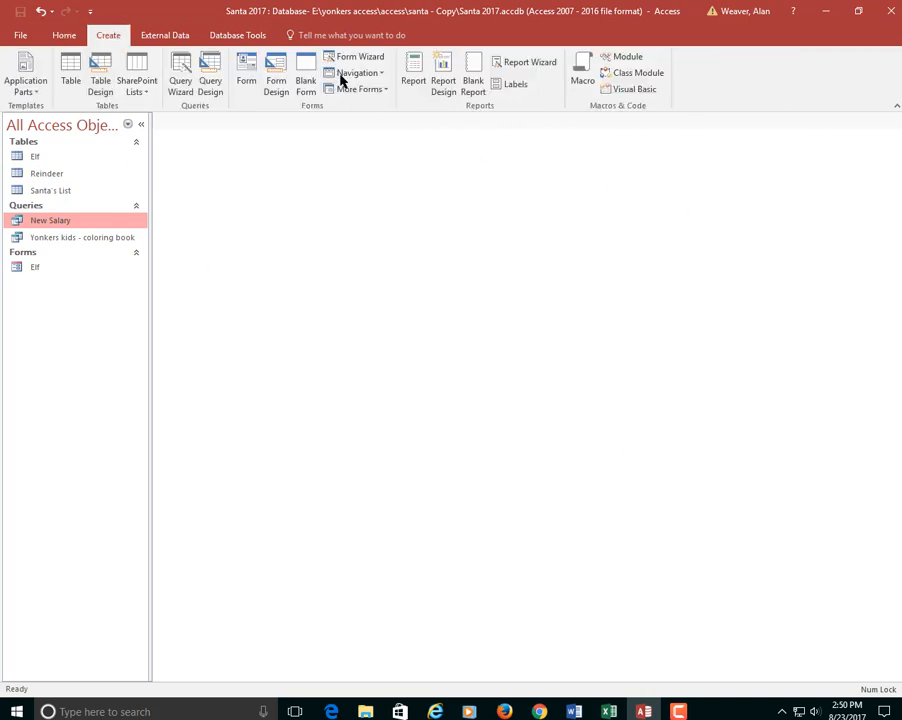
click(410, 78)
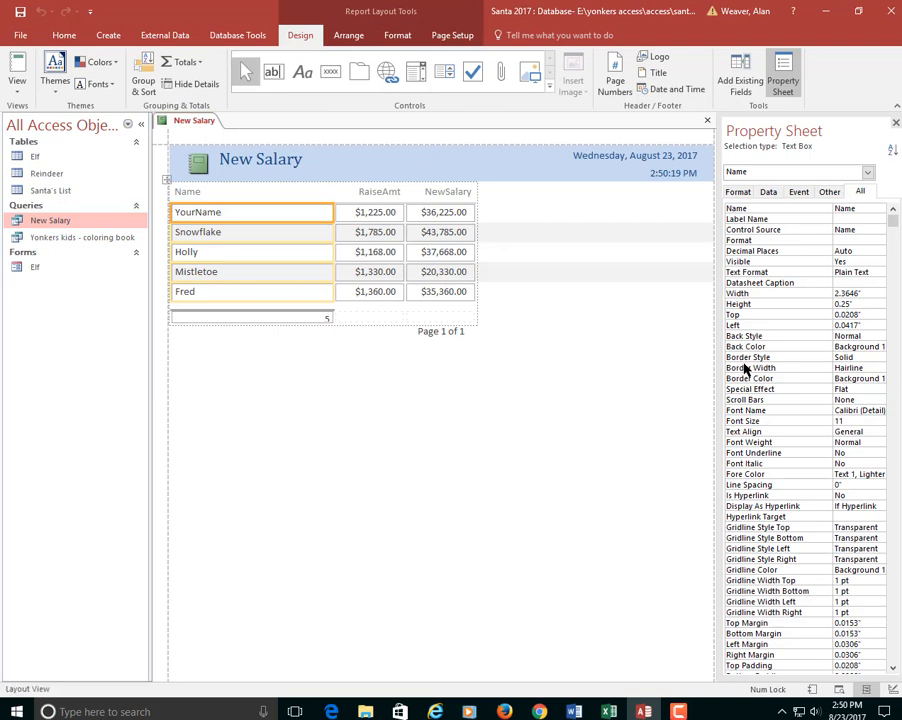
click(895, 122)
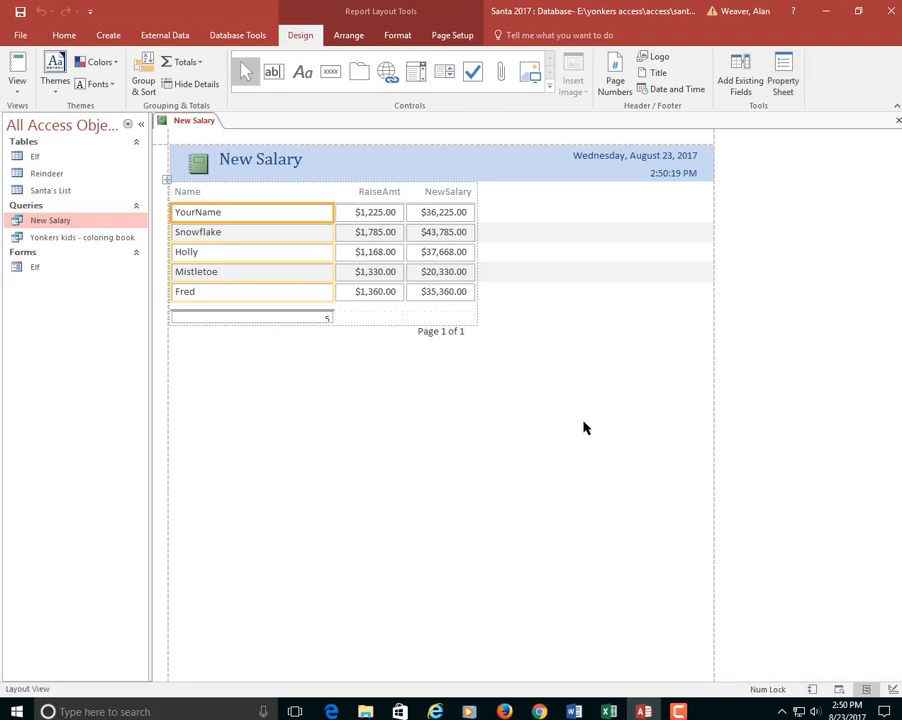
Change the report title to "Salaries for Next year"
click(300, 160)
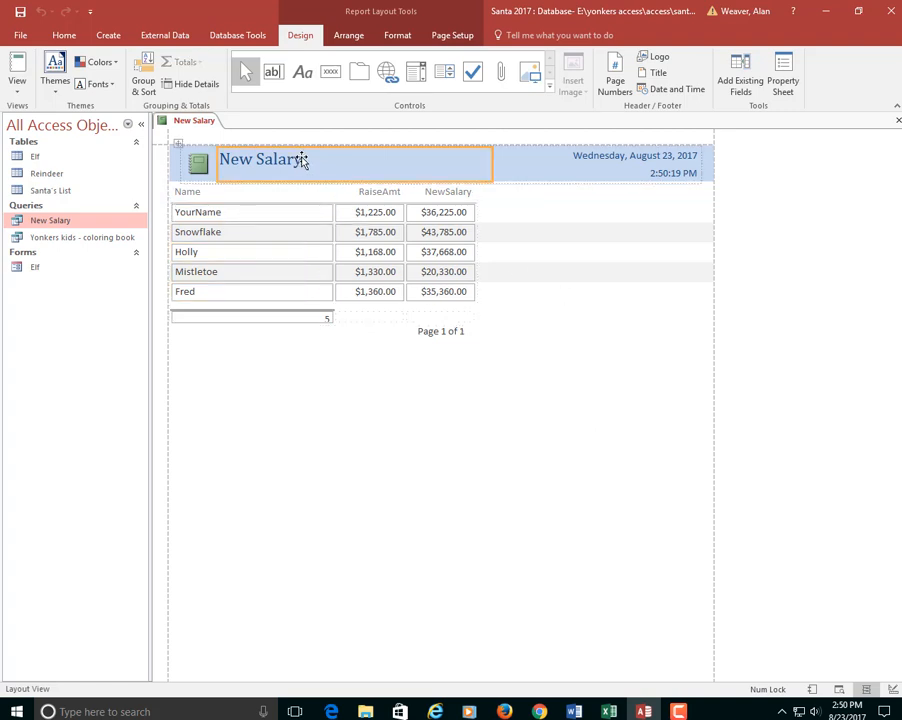
click(288, 159)
drag(302, 161, 216, 160)
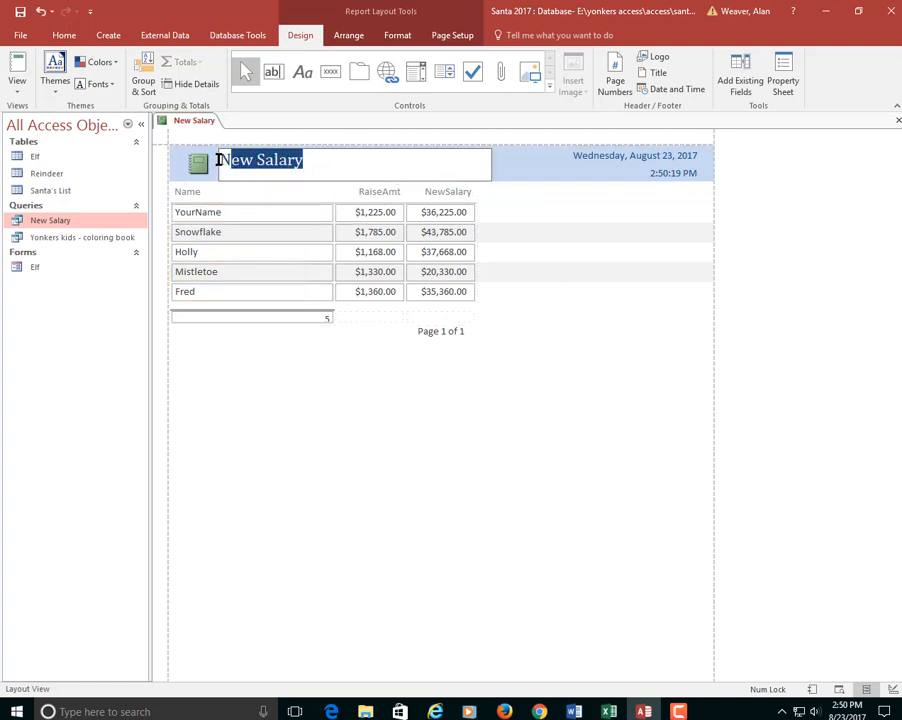
text(Sal)
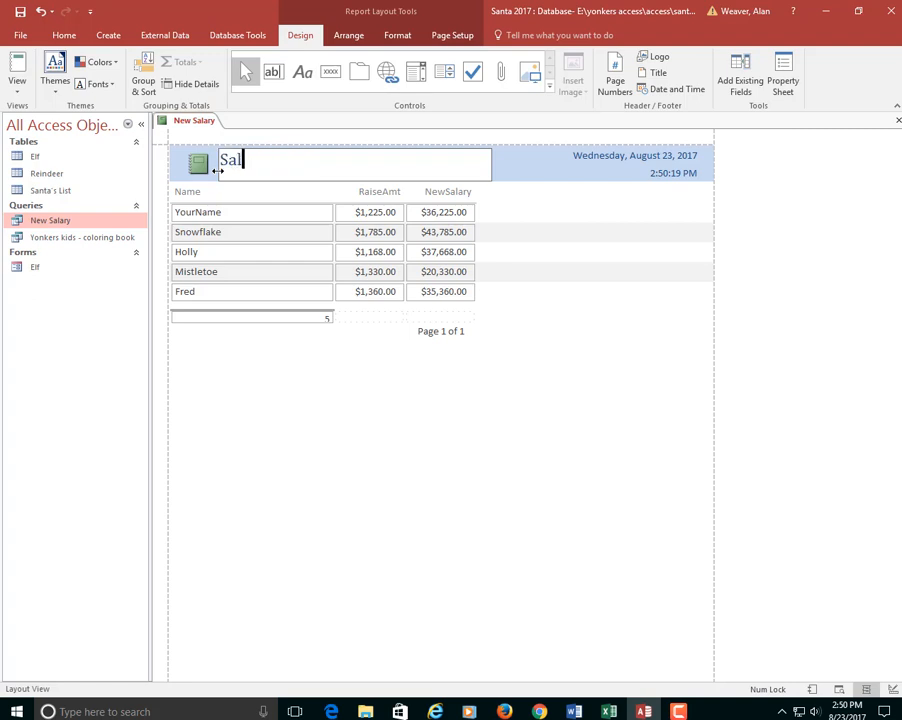
text(aroie)
key(BackSpace)
key(BackSpace)
key(BackSpace)
text(ies for )
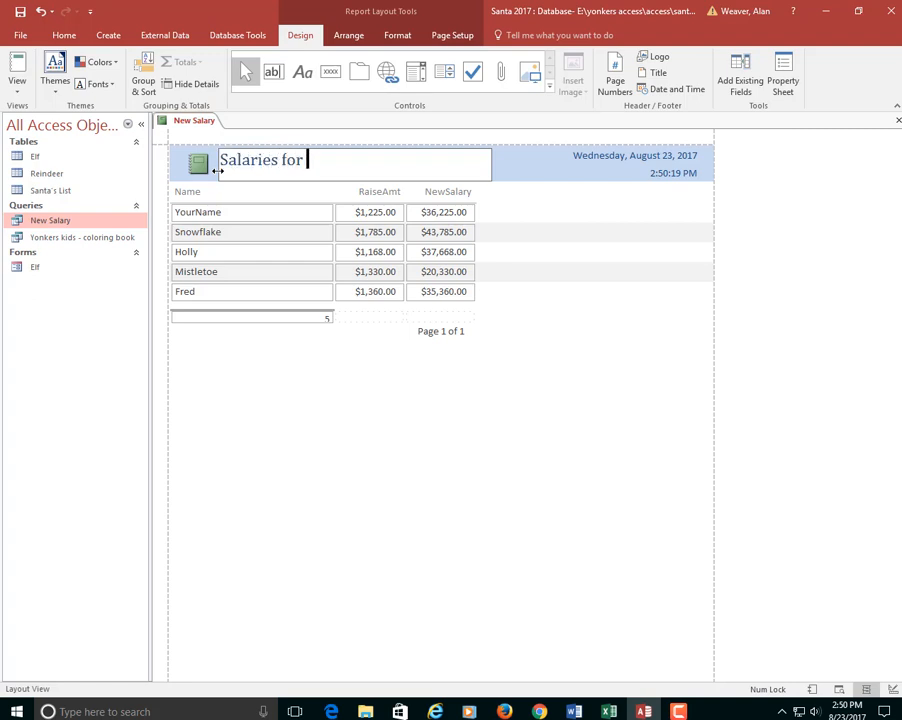
text(Next year)
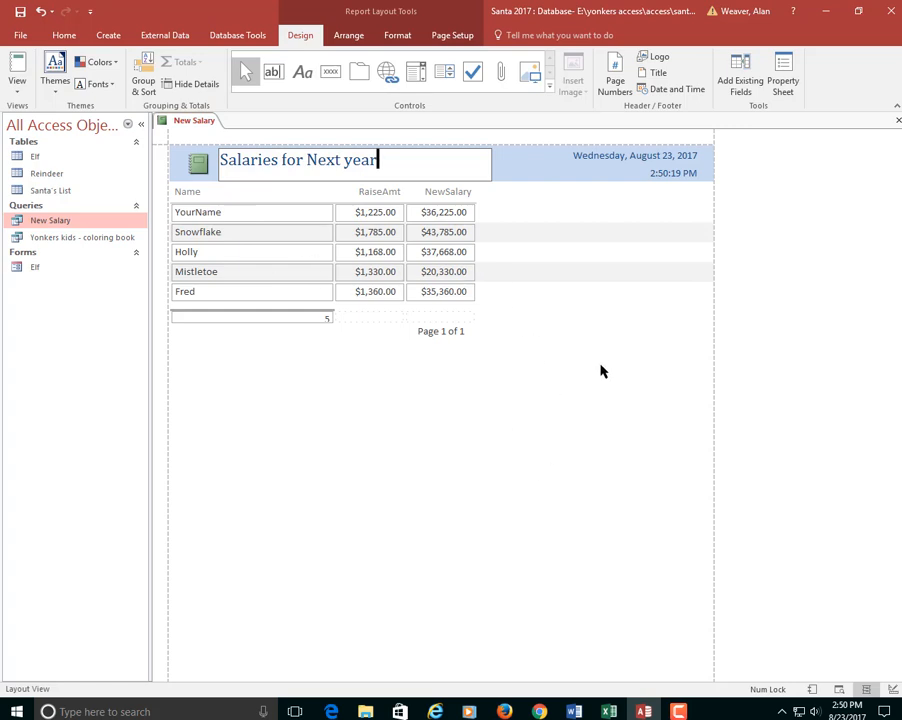
Delete the RaiseAmt heading and its values from the report, along with the record count below the Name column
click(376, 194)
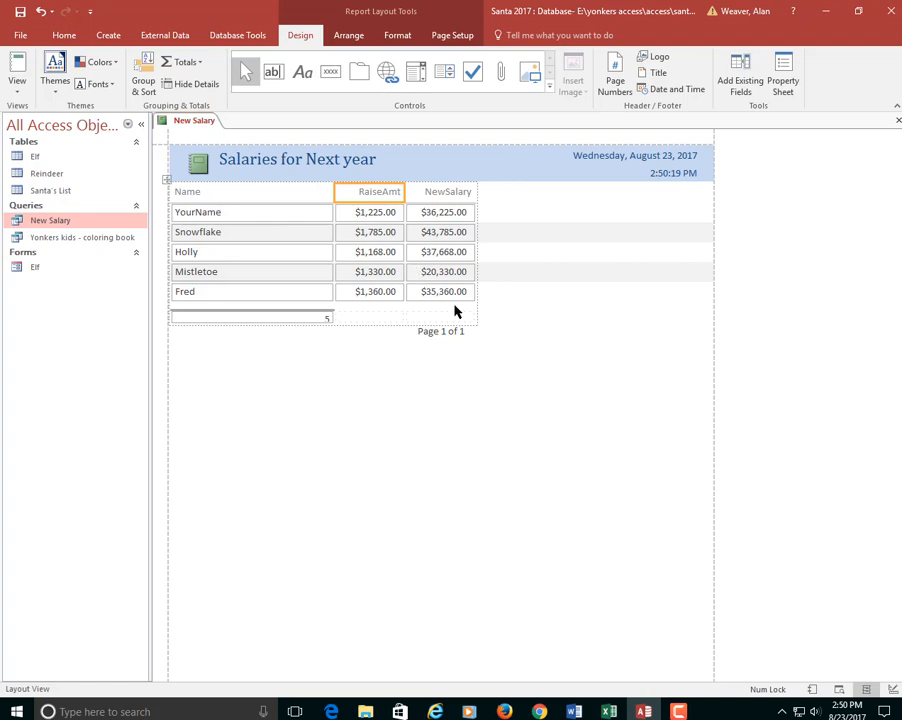
key(Delete)
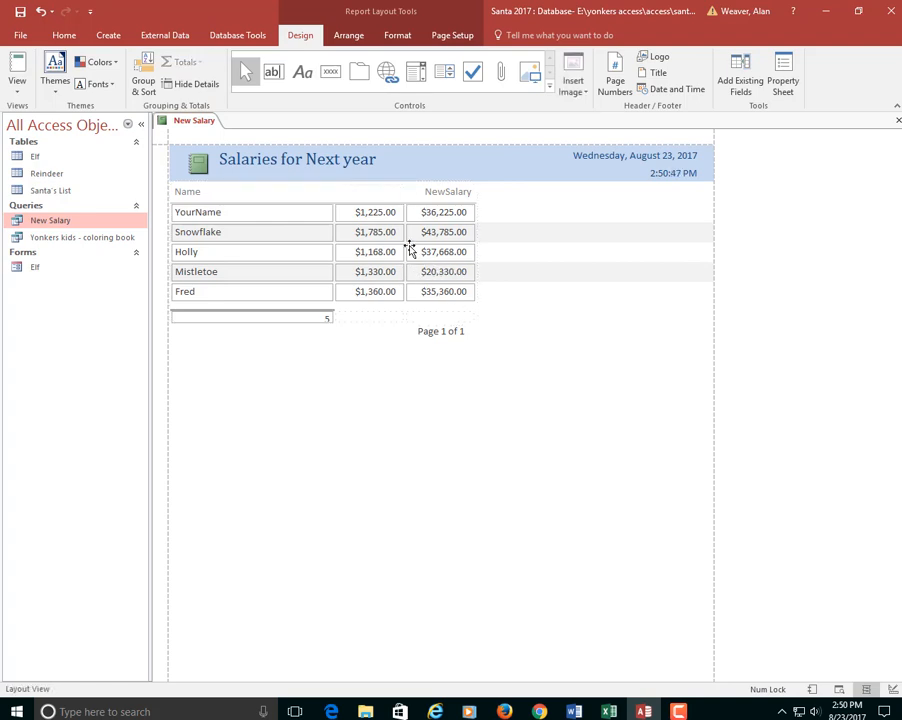
click(372, 215)
key(Delete)
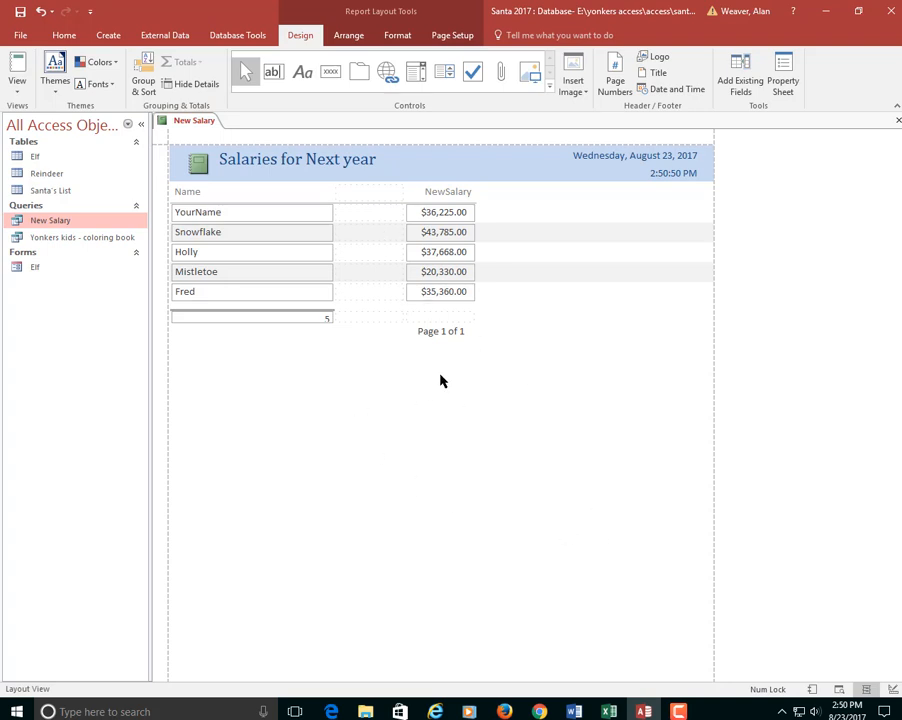
click(318, 320)
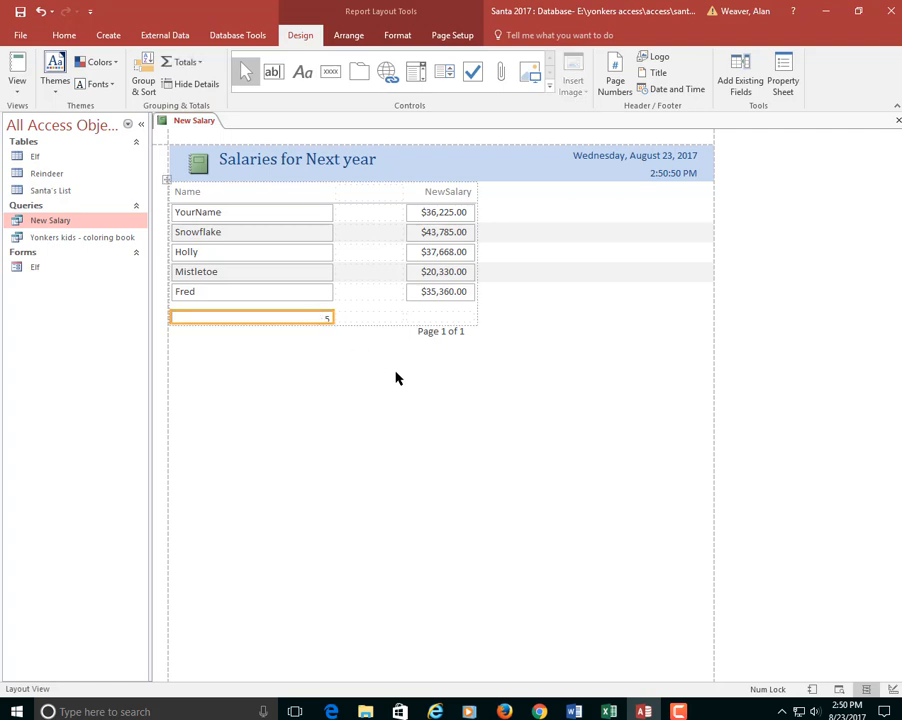
key(Delete)
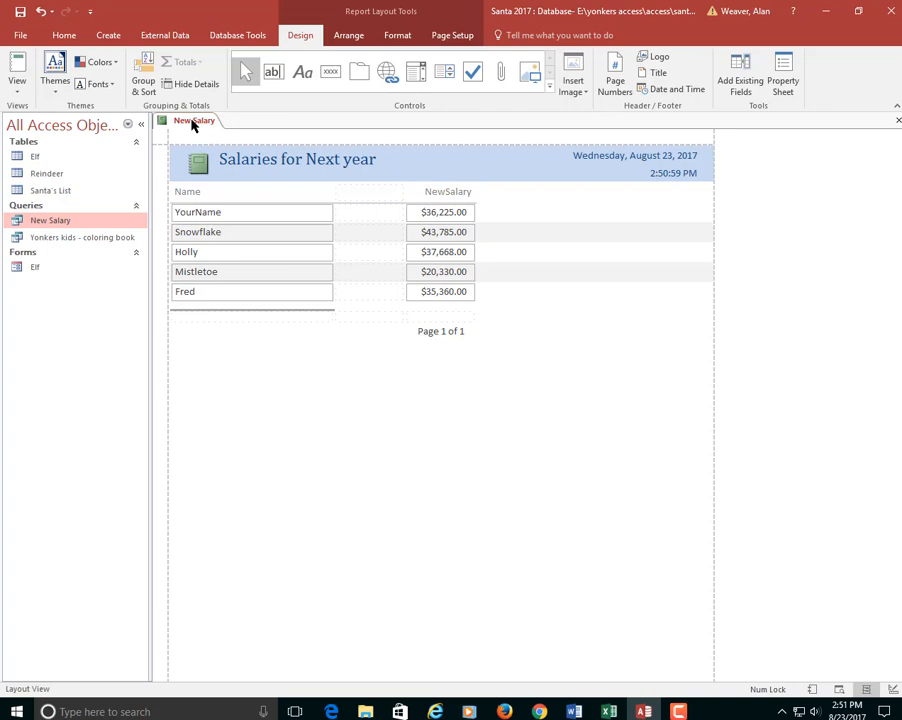
View the report in Report View, and in Design View delete the page number from the page footer and the logo from the report header
right_click(193, 125)
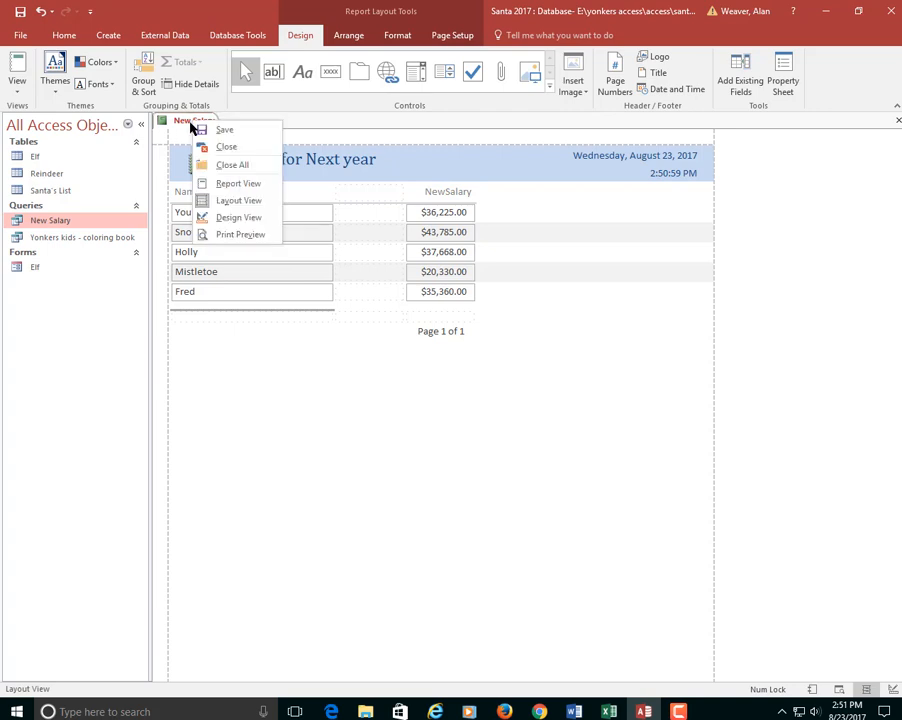
click(234, 185)
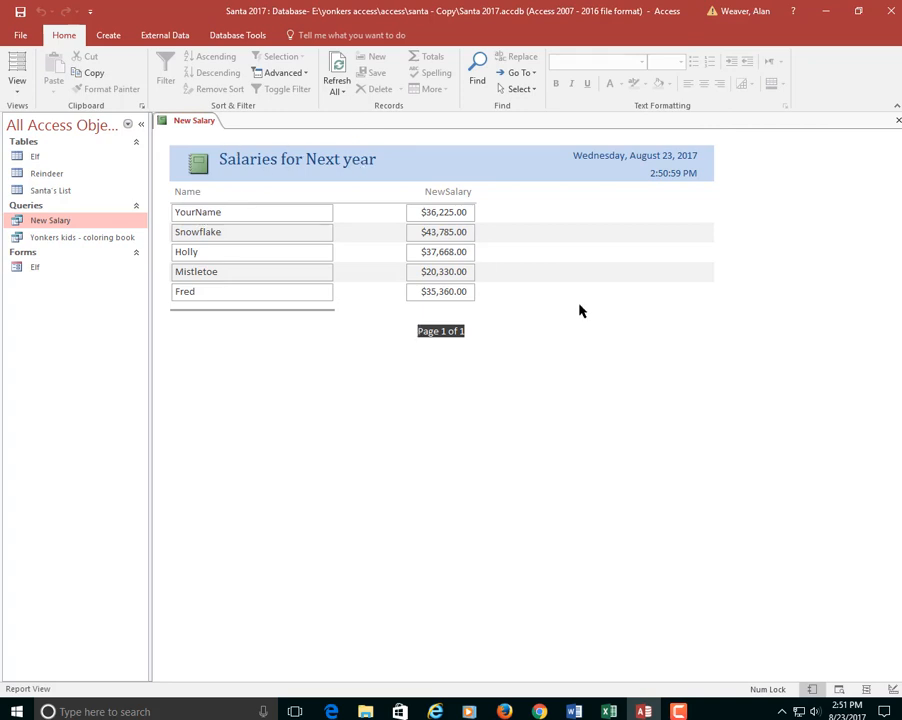
right_click(196, 122)
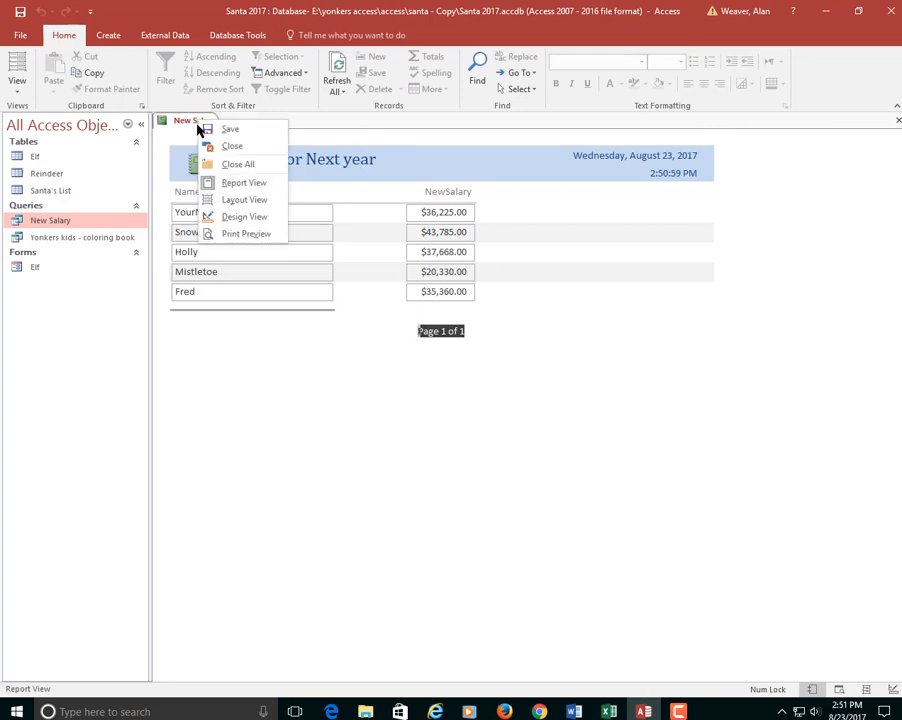
click(244, 216)
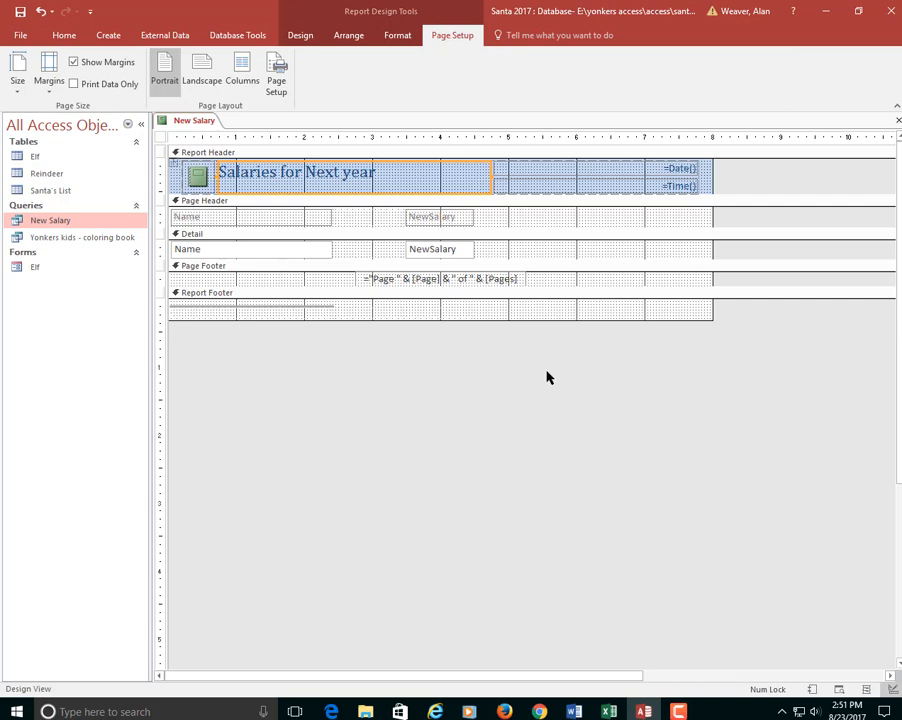
click(441, 275)
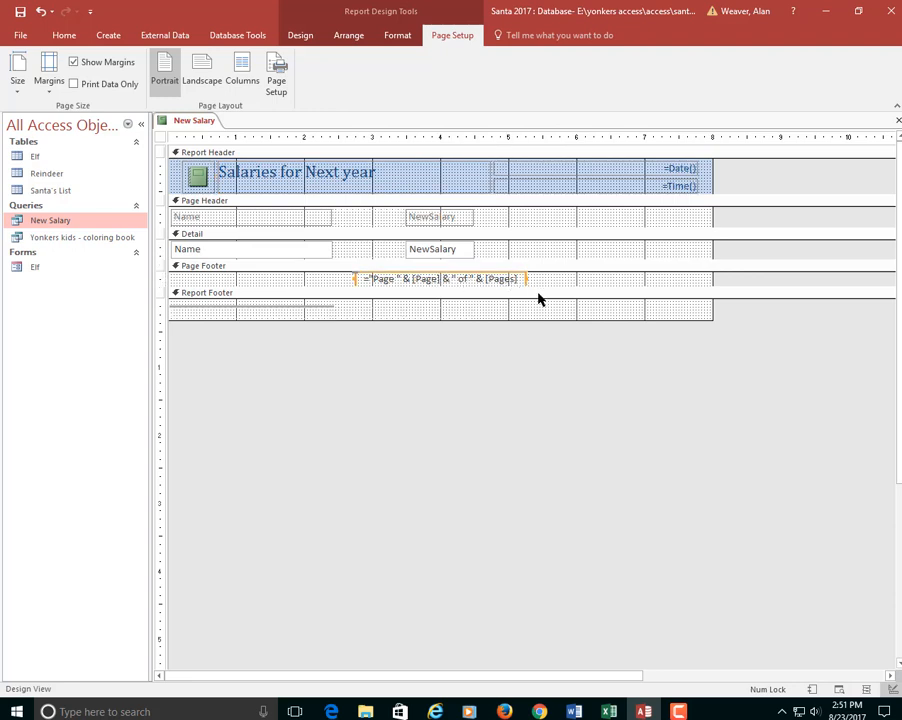
key(Delete)
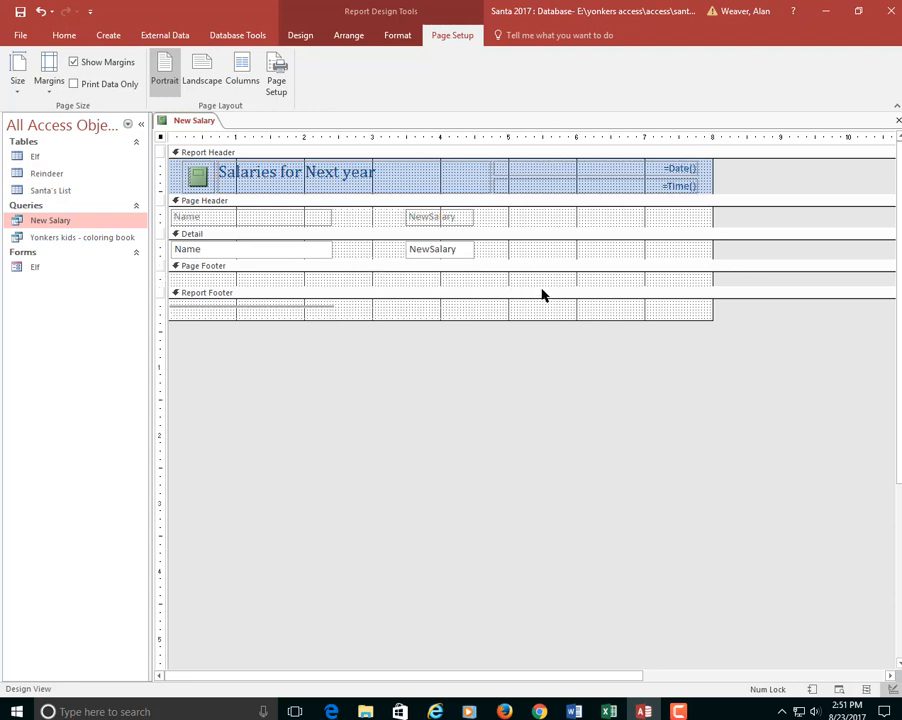
click(200, 182)
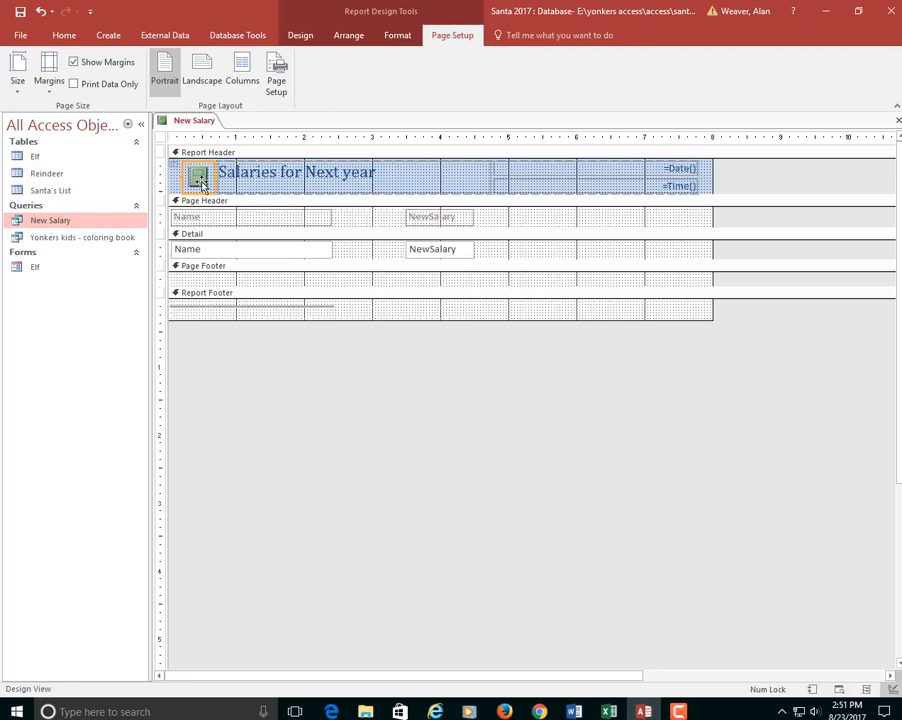
key(Delete)
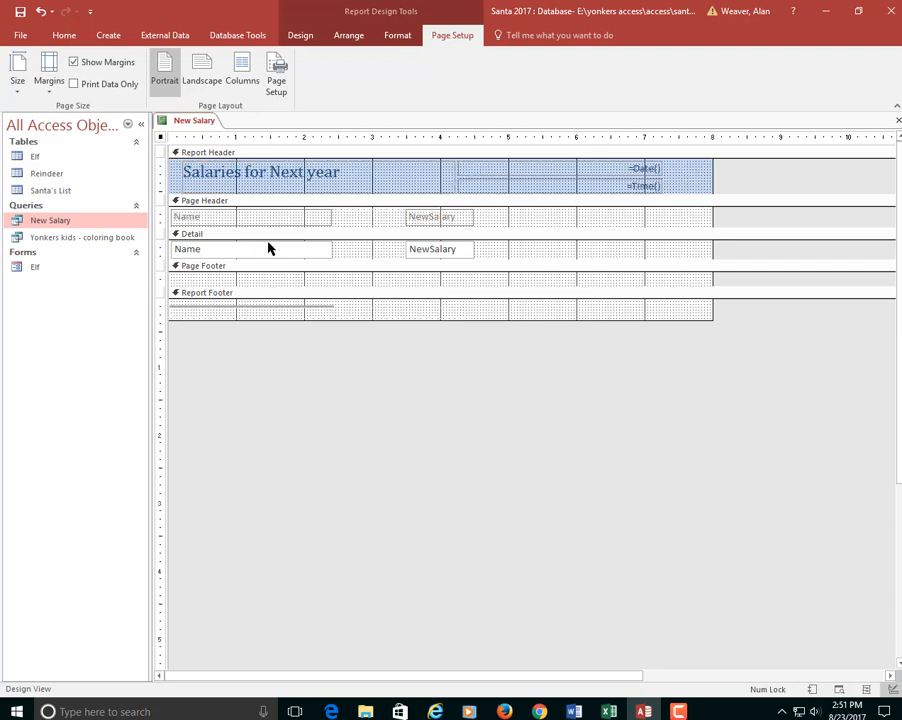
Capitalise the last word of the report title so it reads "Salaries for Next Year"
click(305, 184)
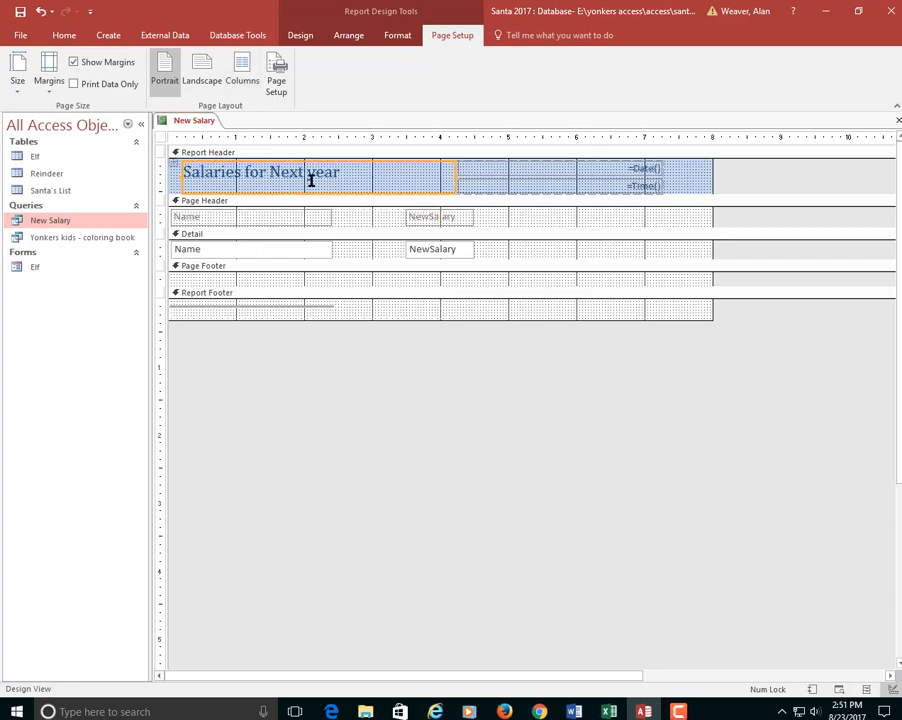
click(310, 176)
key(BackSpace)
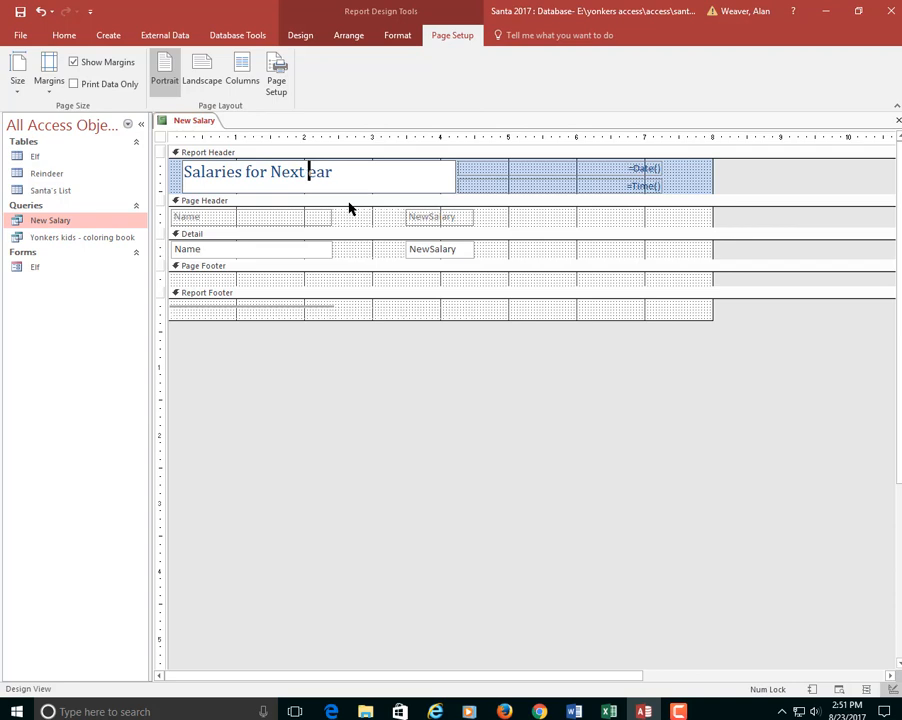
text(Y)
click(544, 191)
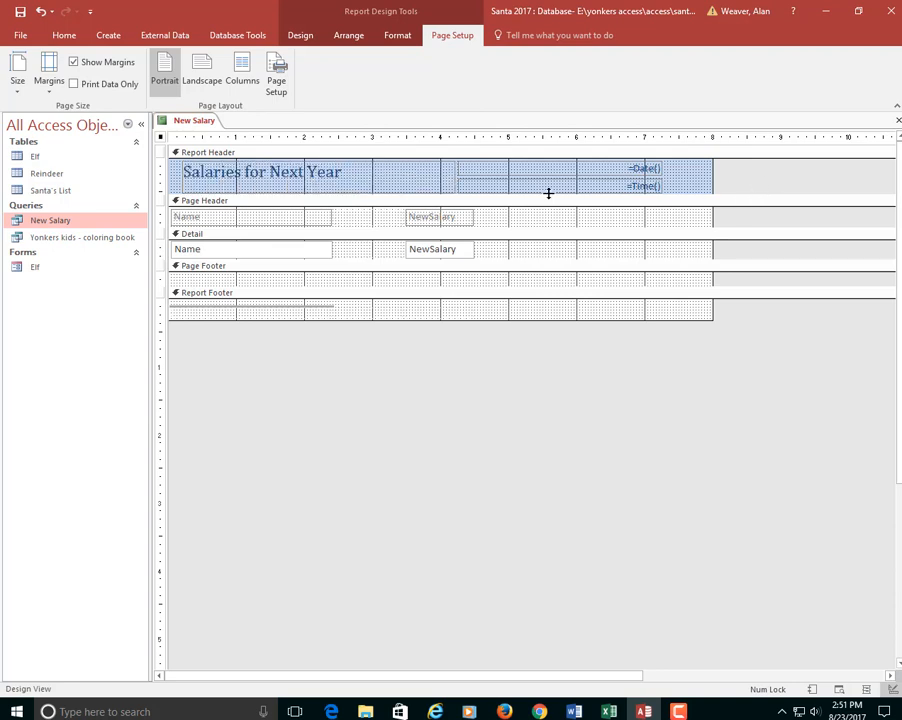
Format the report title in red, bold, 24-point Airstrike
click(444, 188)
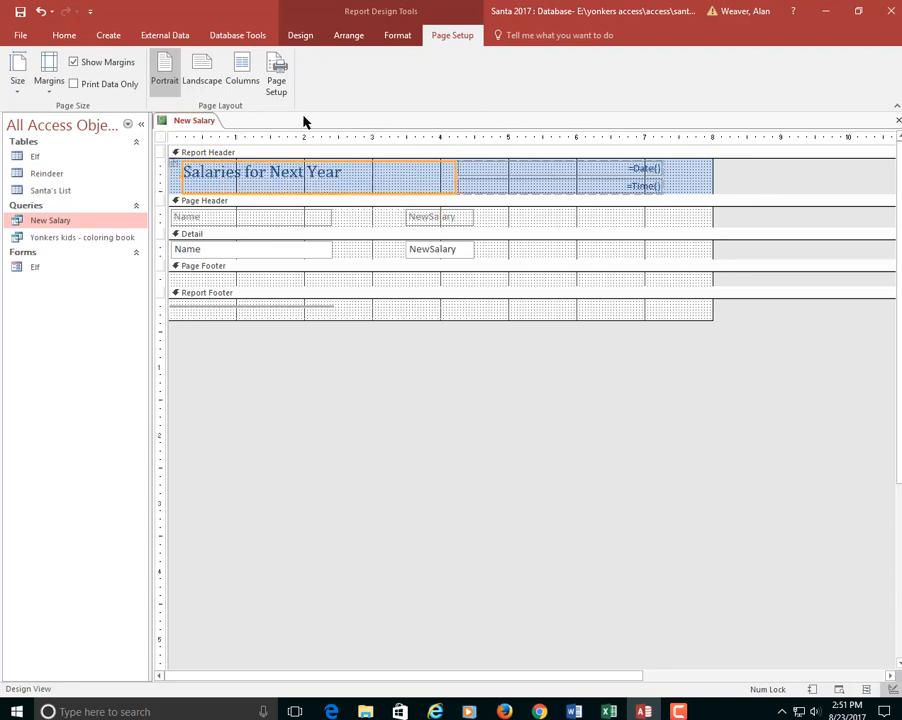
click(398, 38)
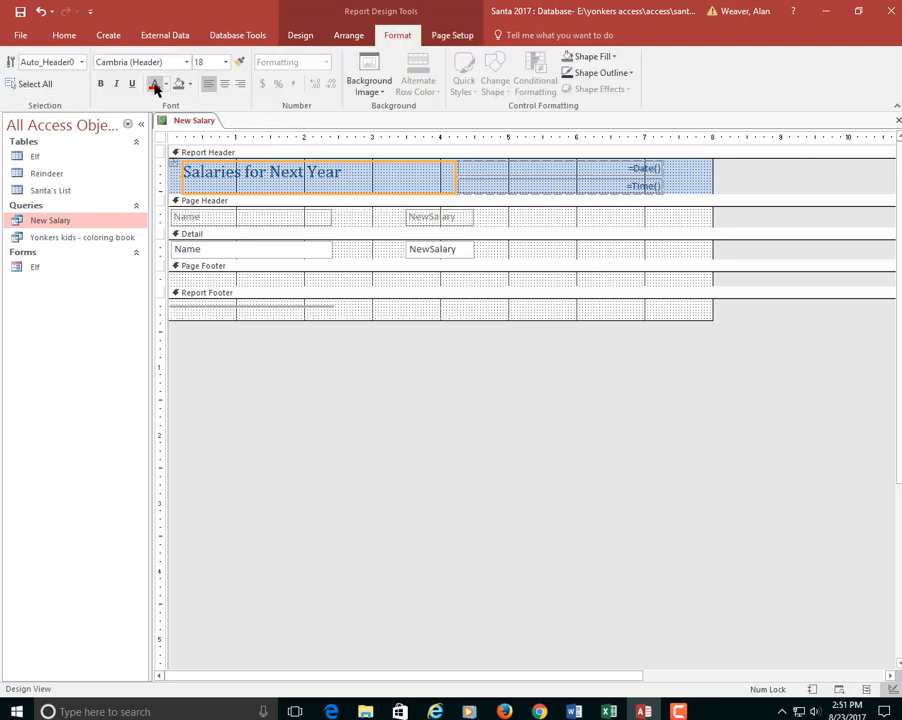
click(225, 62)
click(203, 213)
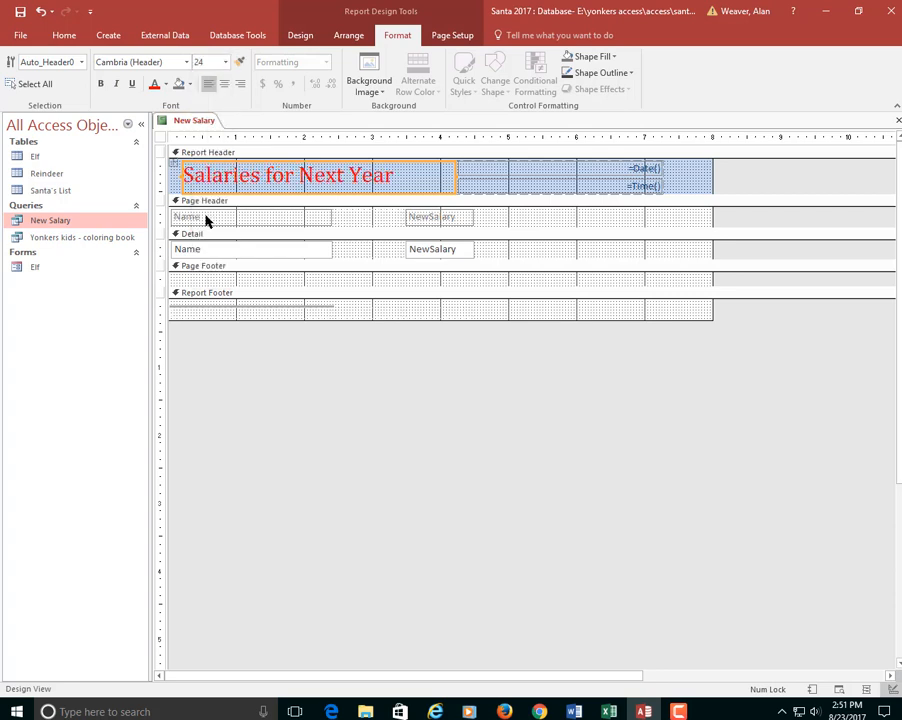
click(100, 85)
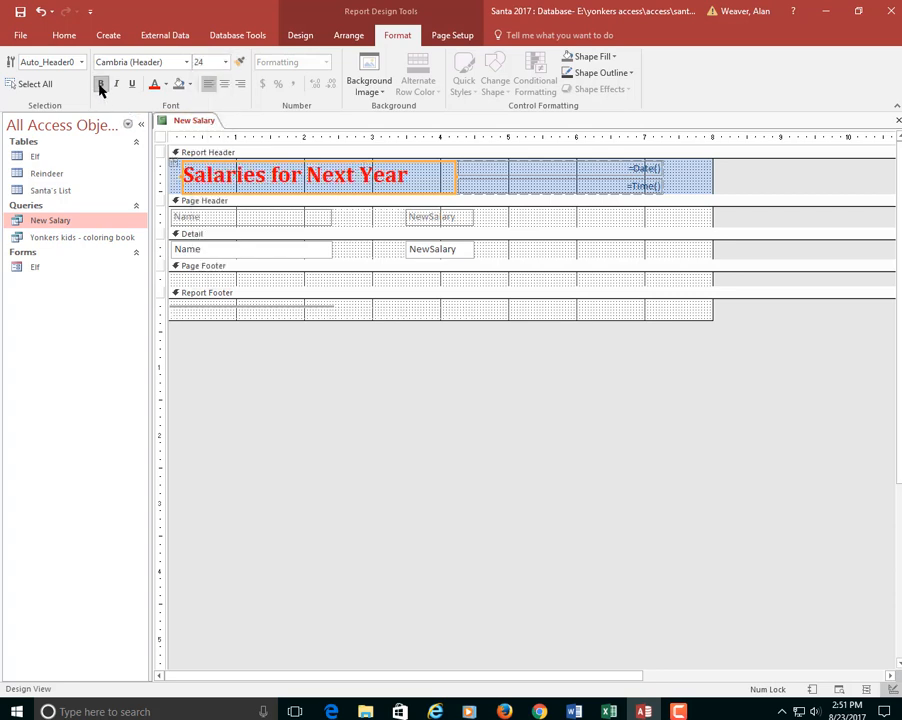
click(188, 62)
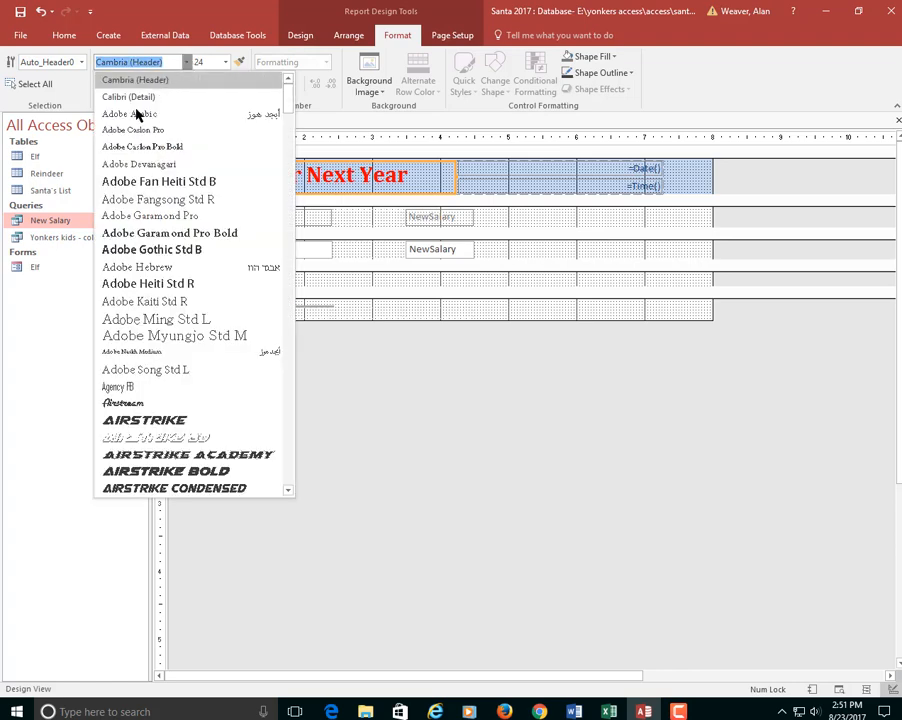
click(210, 418)
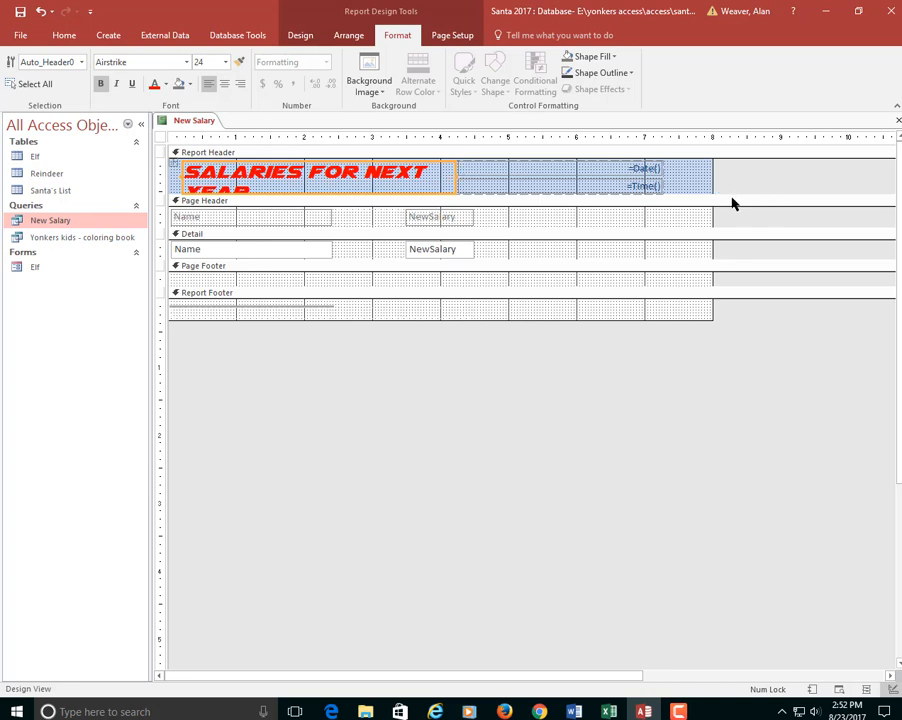
Try to widen the report title box in Design View
click(451, 178)
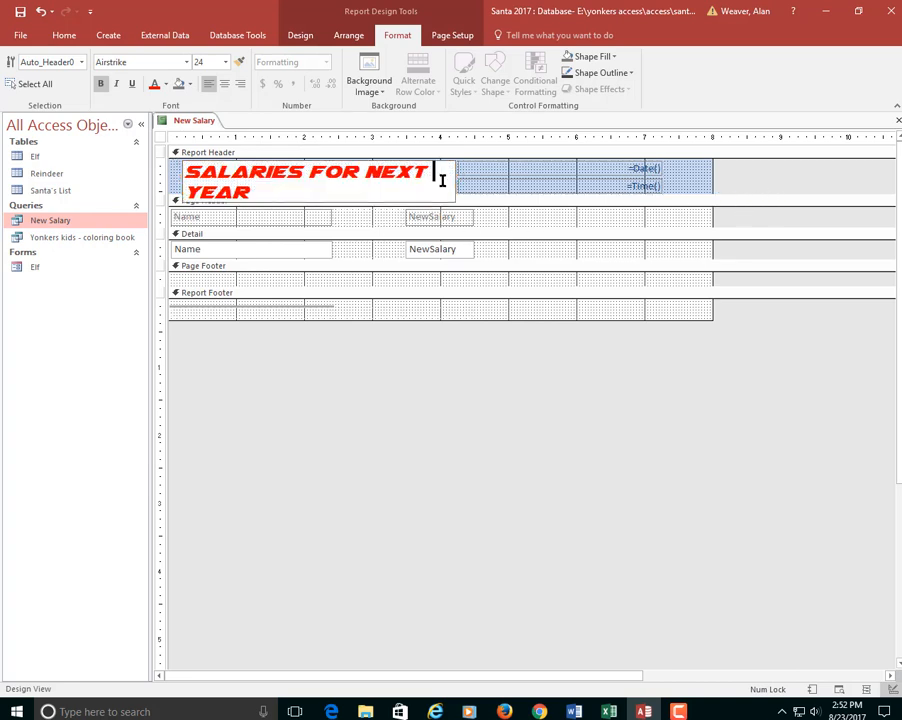
click(458, 176)
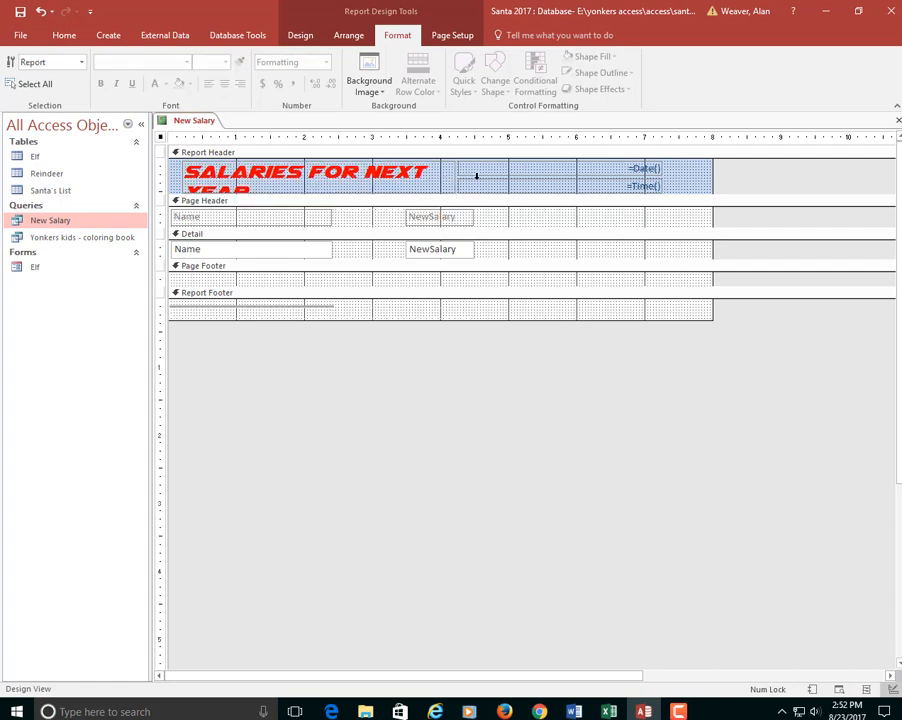
click(459, 182)
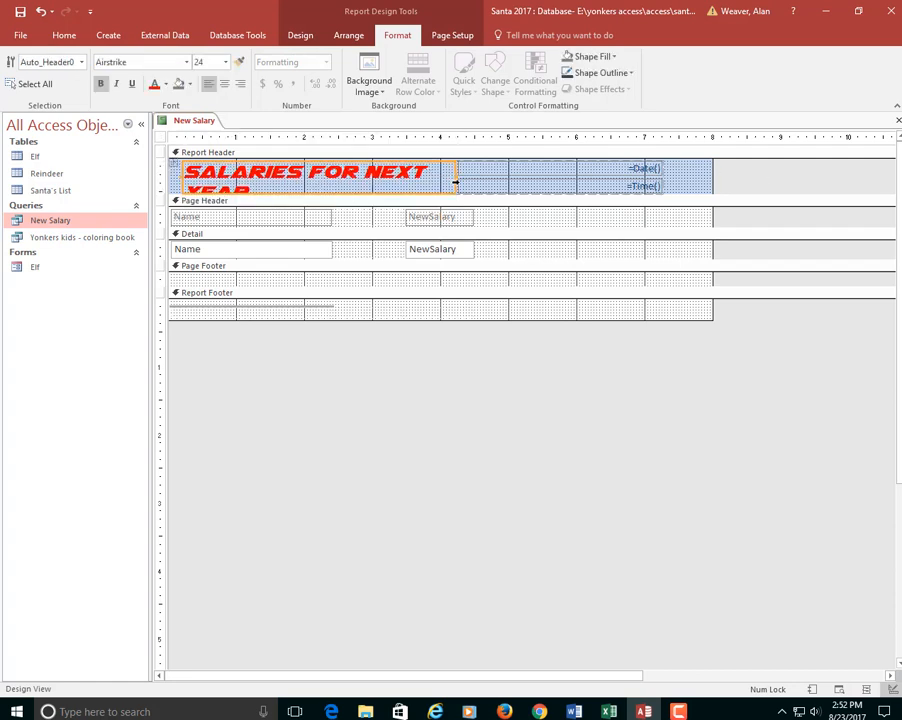
shift+click(456, 183)
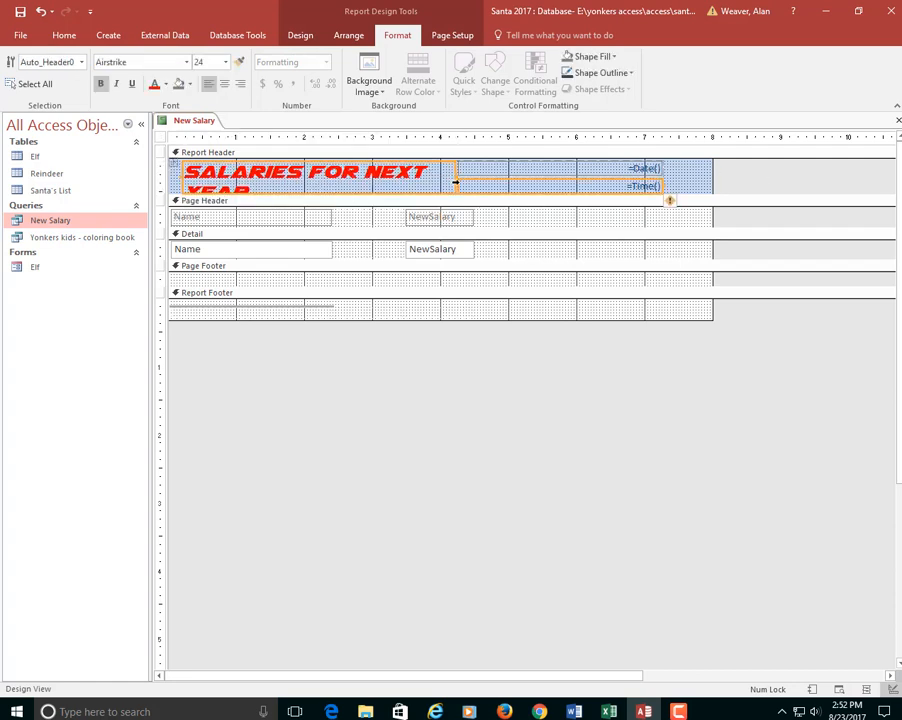
click(747, 174)
click(388, 178)
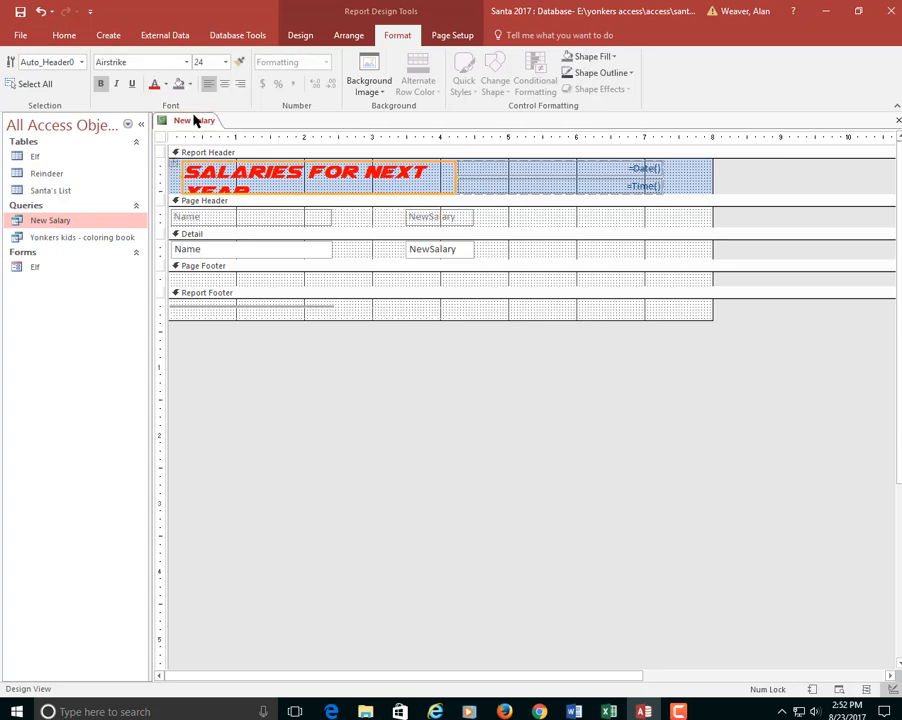
Switch the report to Layout View and widen the title box so the whole title fits on one line
right_click(194, 120)
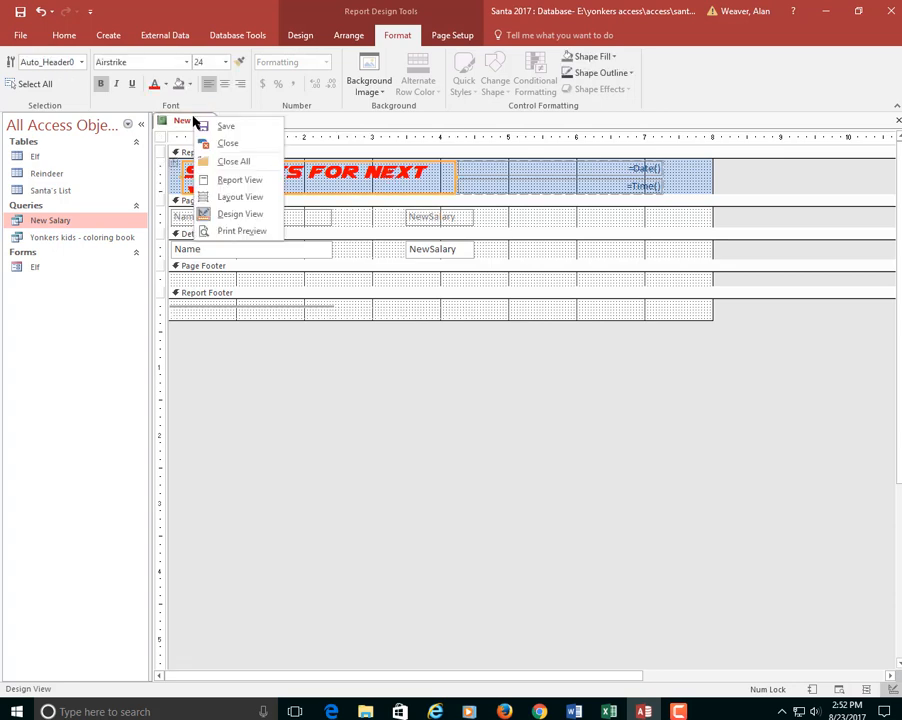
click(244, 202)
click(417, 164)
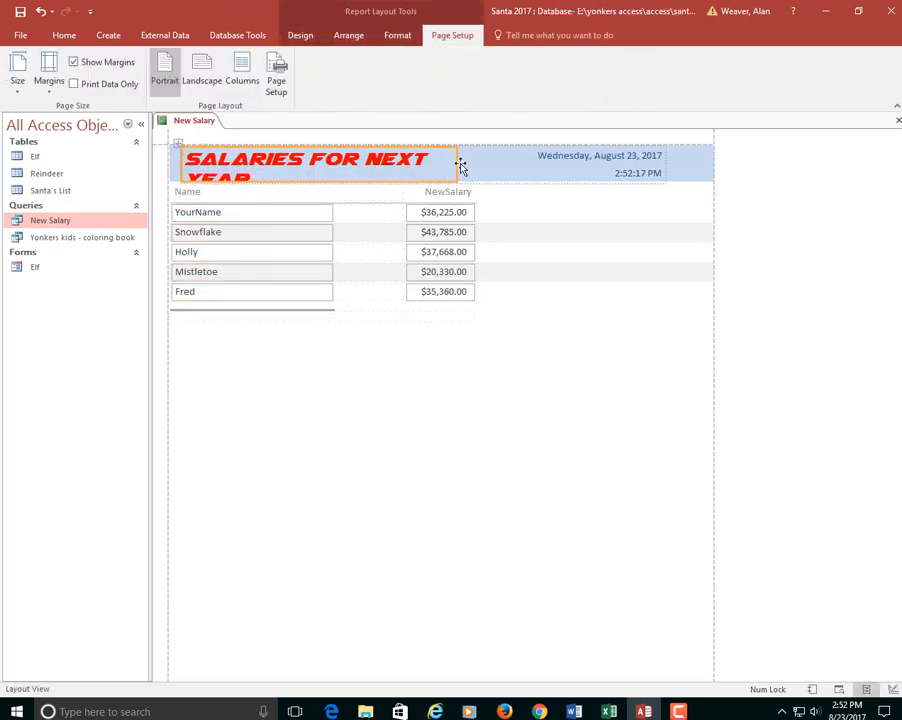
drag(456, 165, 517, 165)
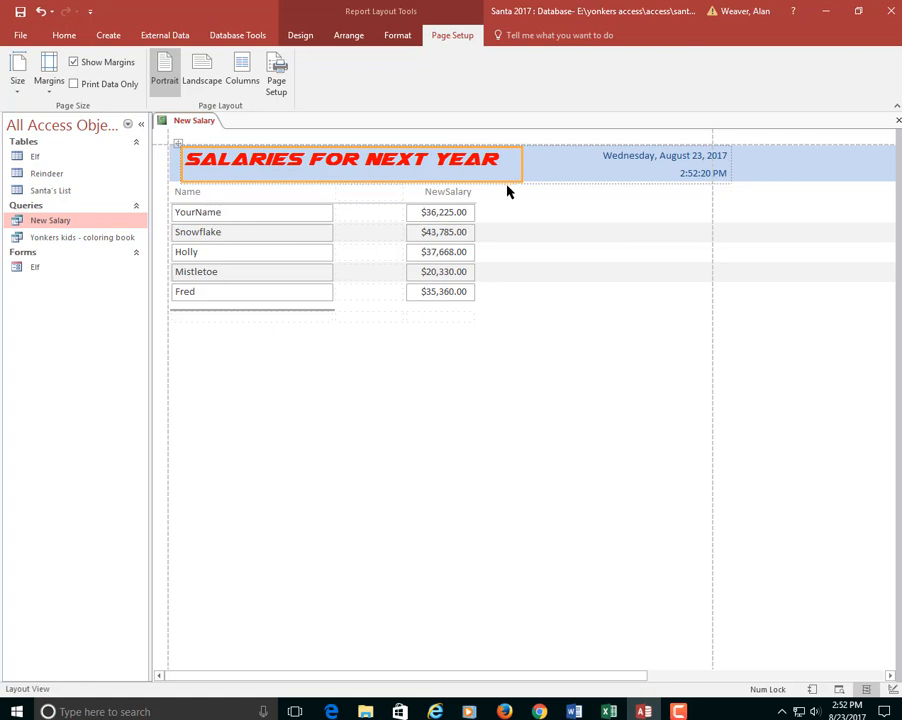
Make the Name and NewSalary column headings of the report bold
click(191, 195)
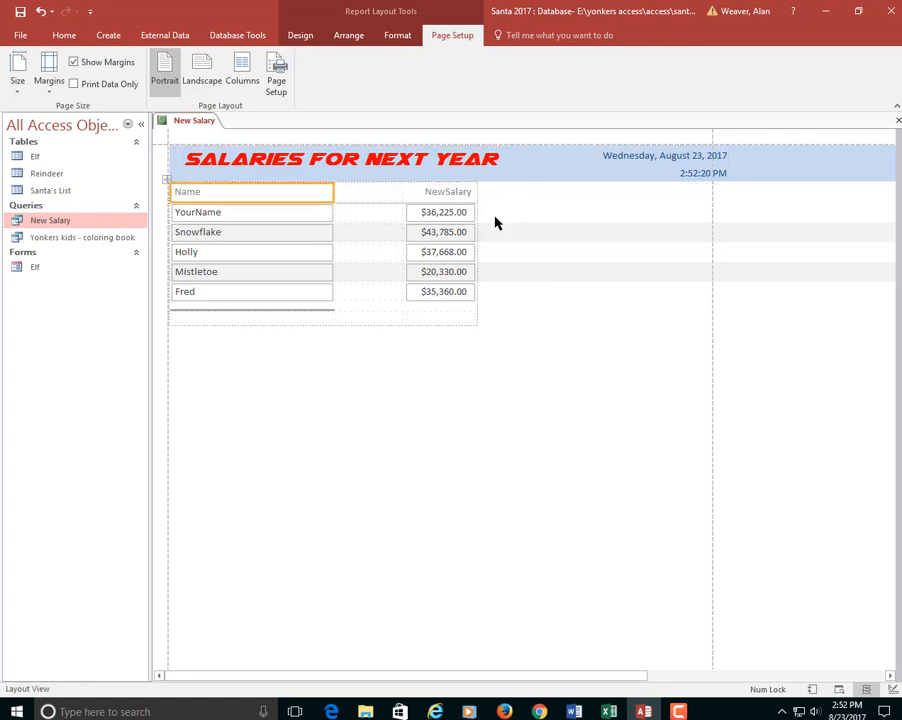
shift+click(461, 196)
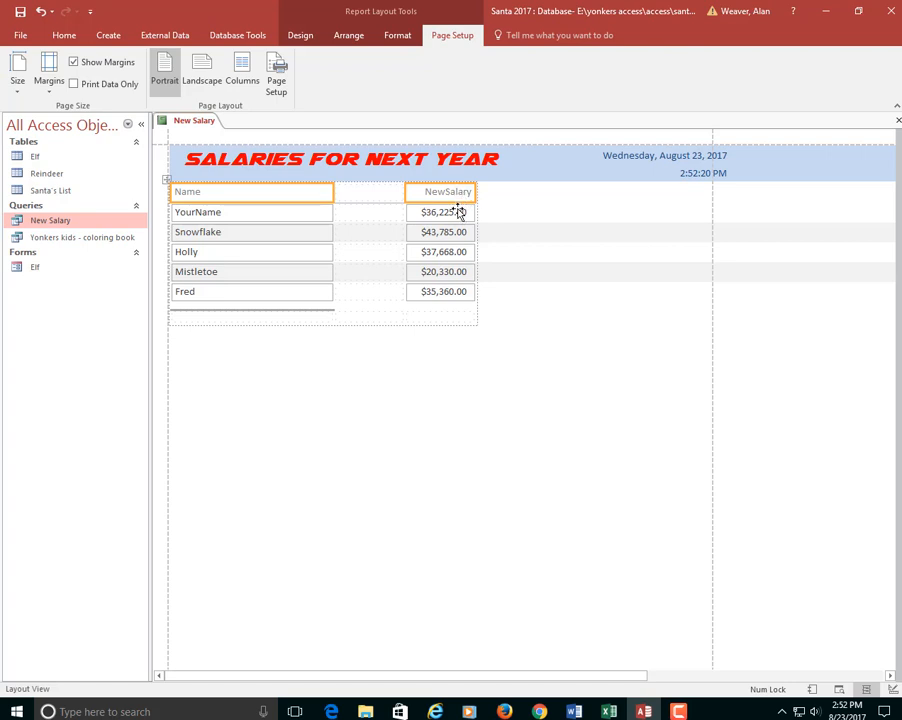
click(533, 350)
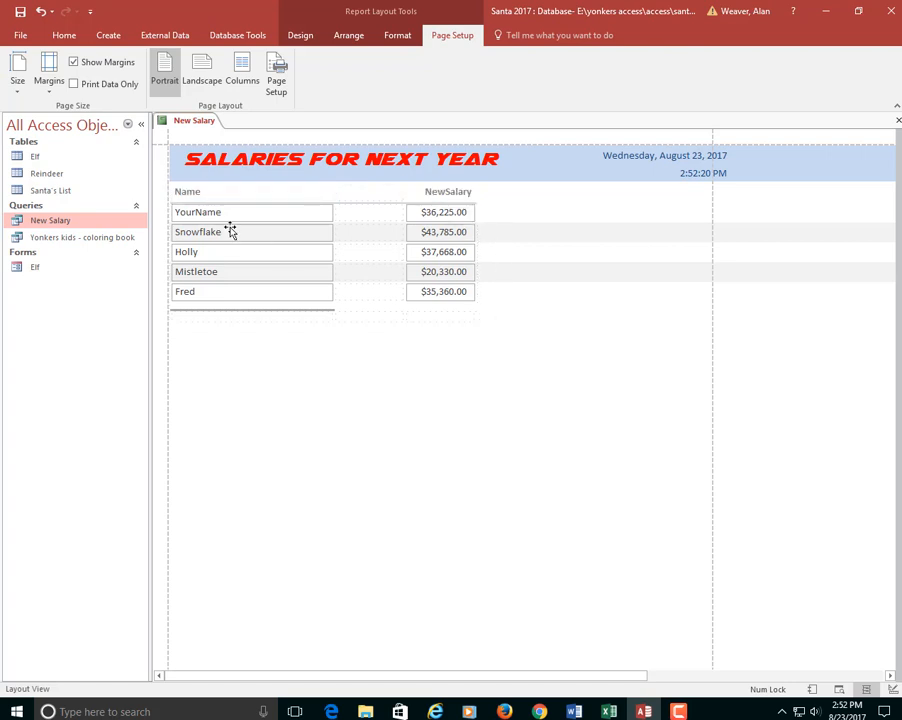
click(191, 195)
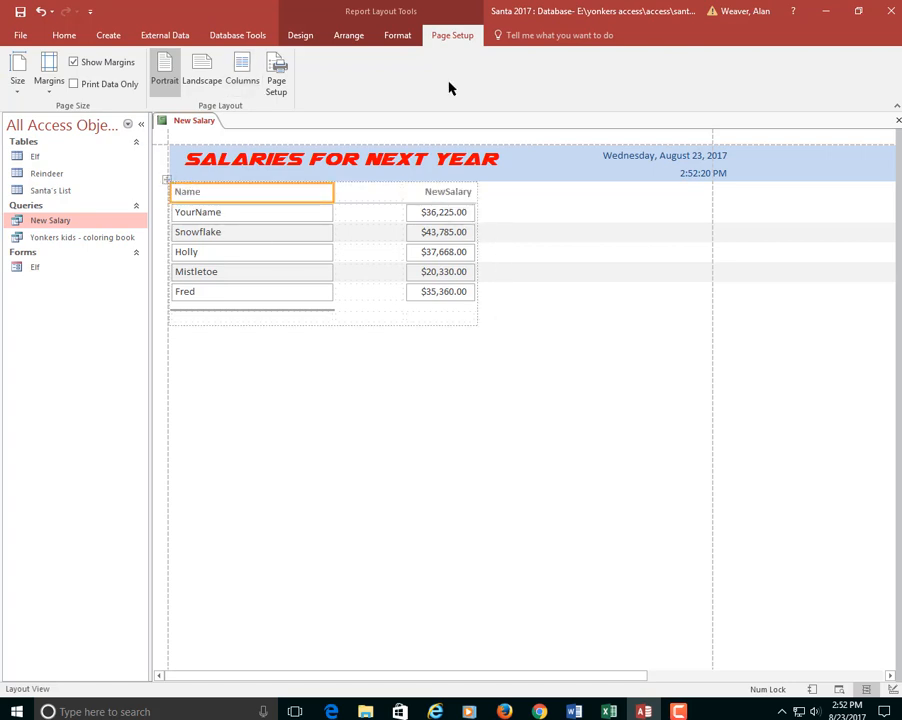
click(398, 36)
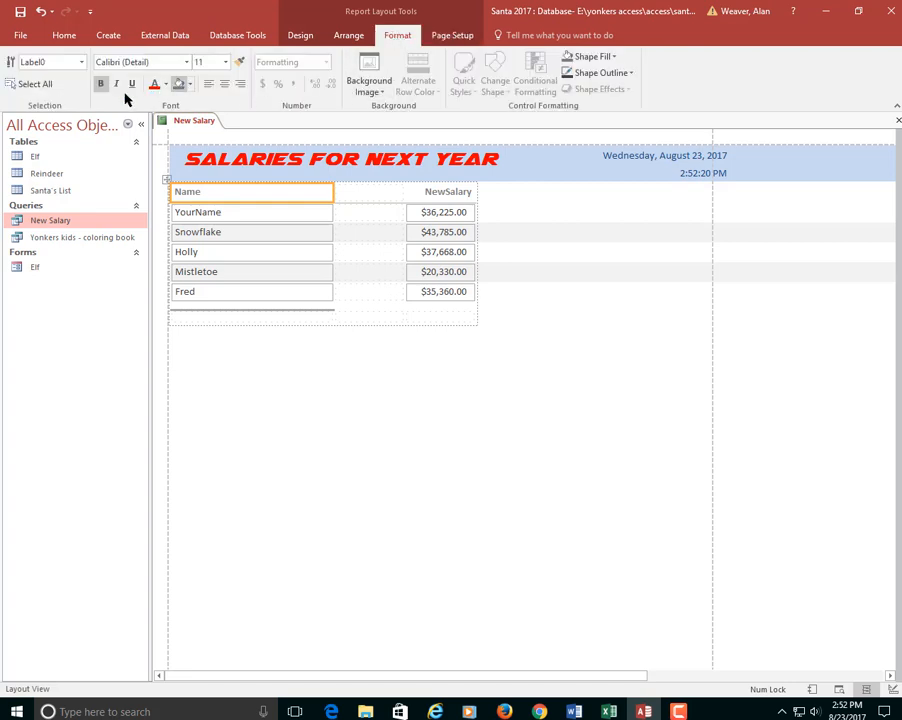
Delete the leftover empty total cell with its line below the report's Name column
click(389, 338)
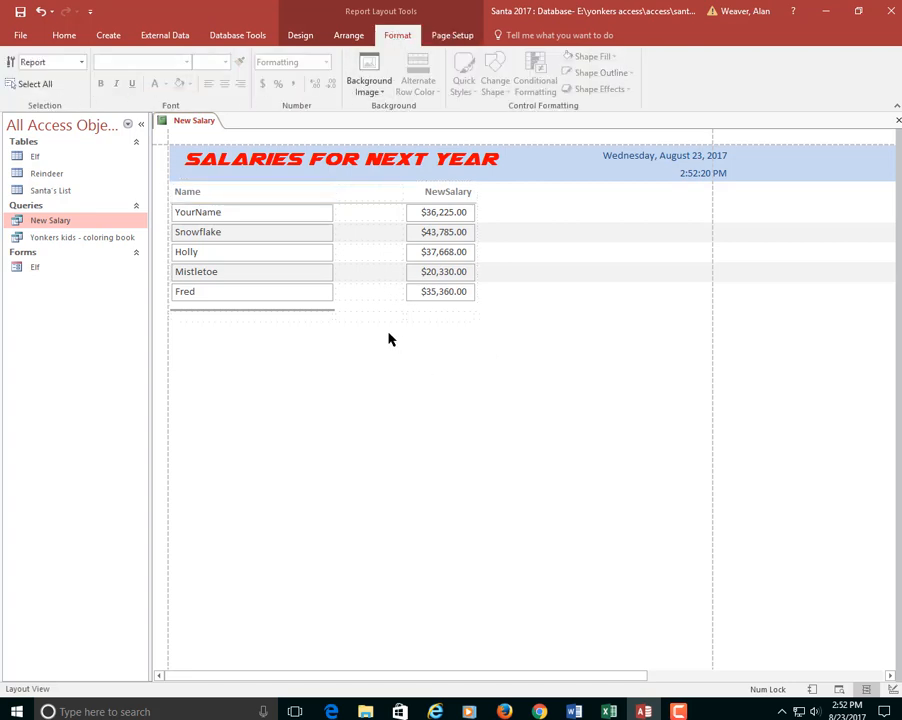
click(310, 315)
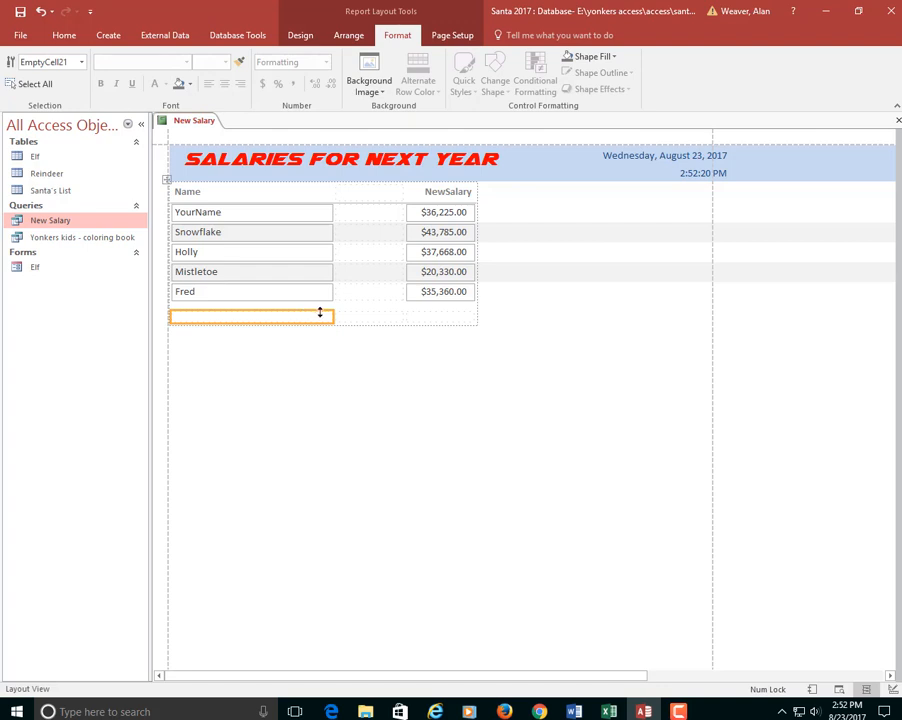
key(Delete)
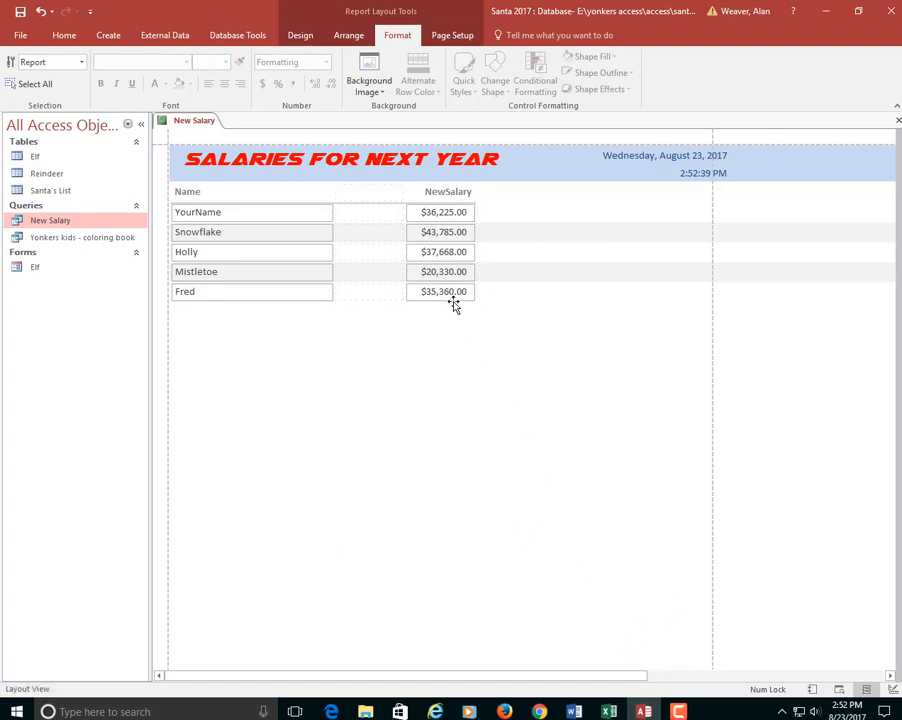
Set the font size of the Name and NewSalary headings and their data to 16
click(452, 193)
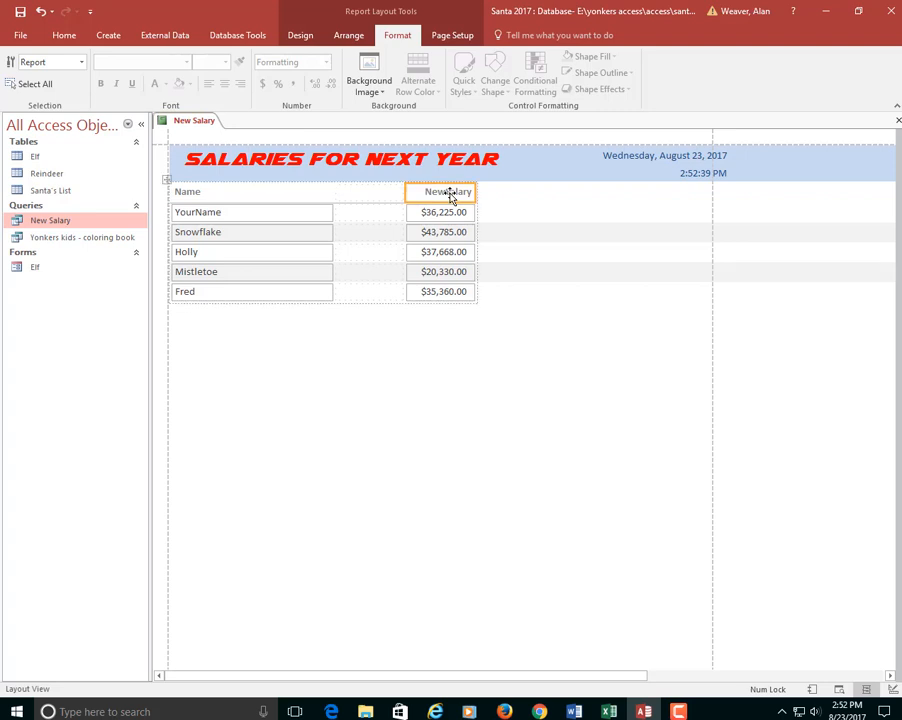
shift+click(458, 296)
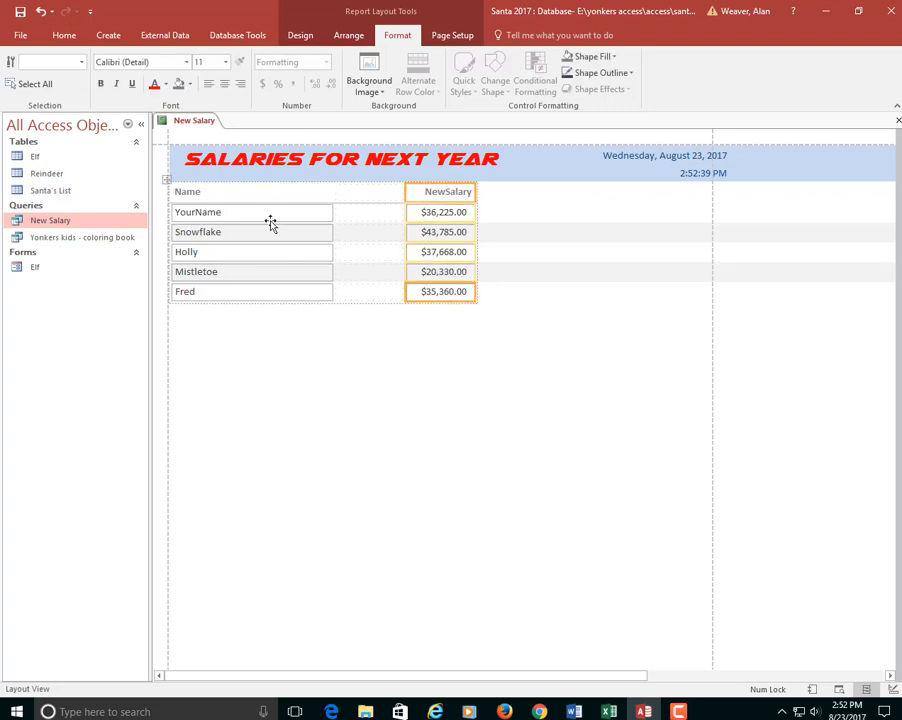
shift+click(247, 191)
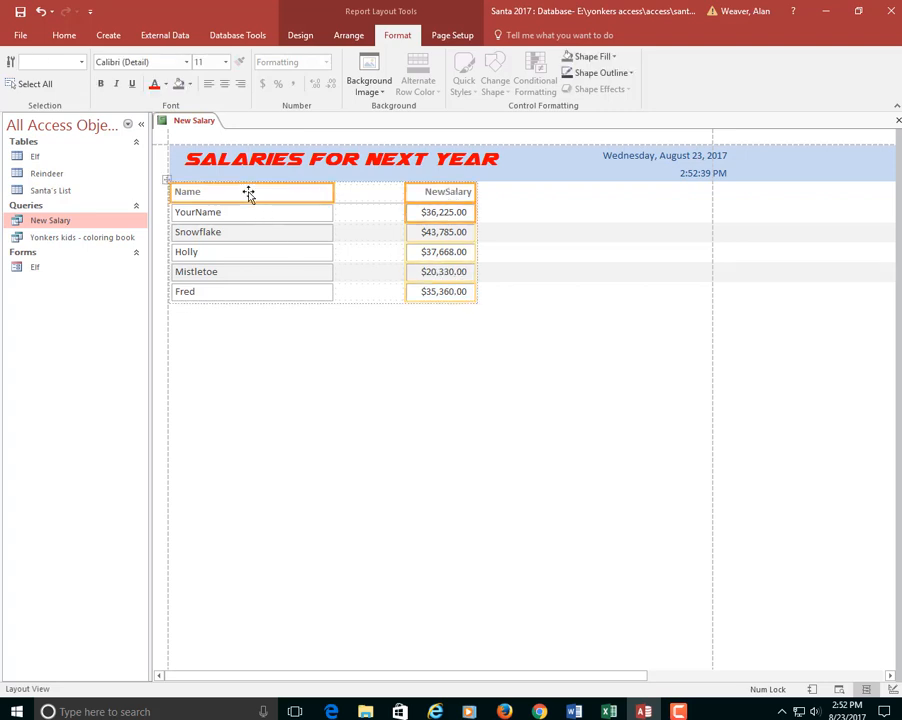
shift+click(262, 300)
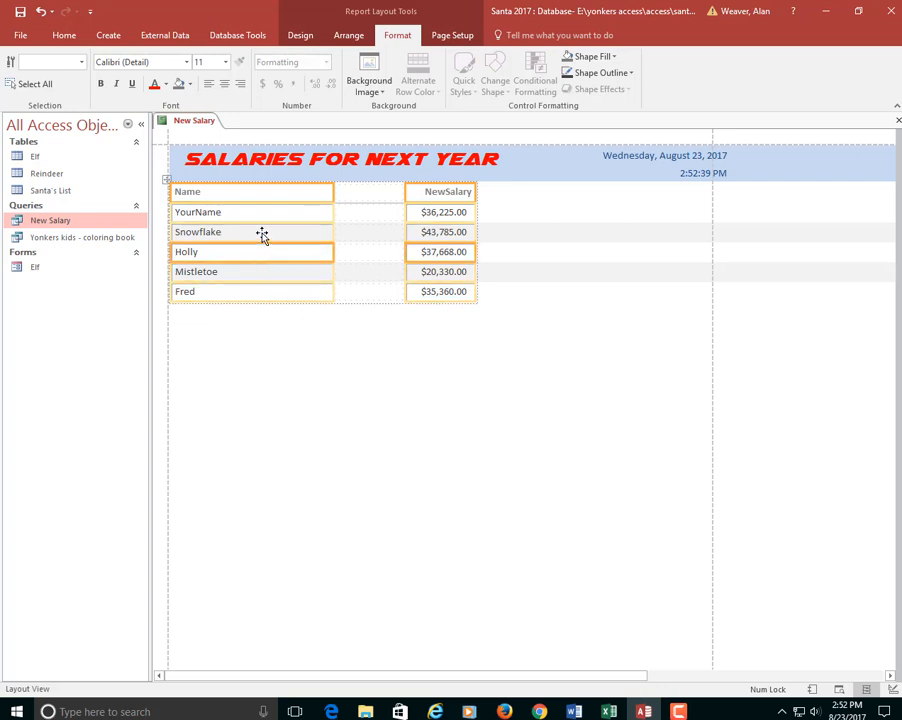
click(225, 63)
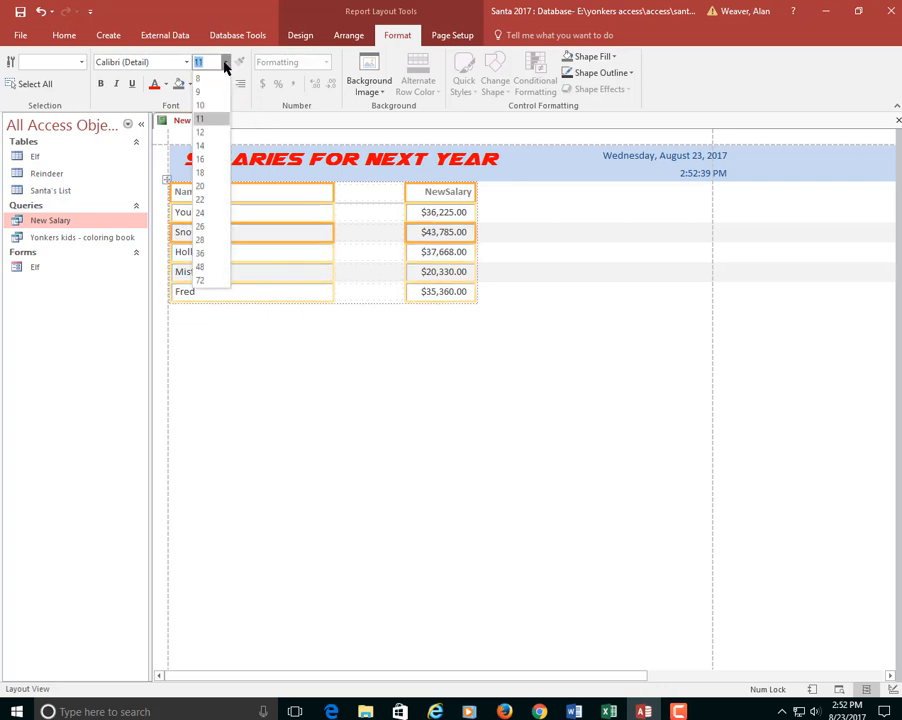
click(207, 163)
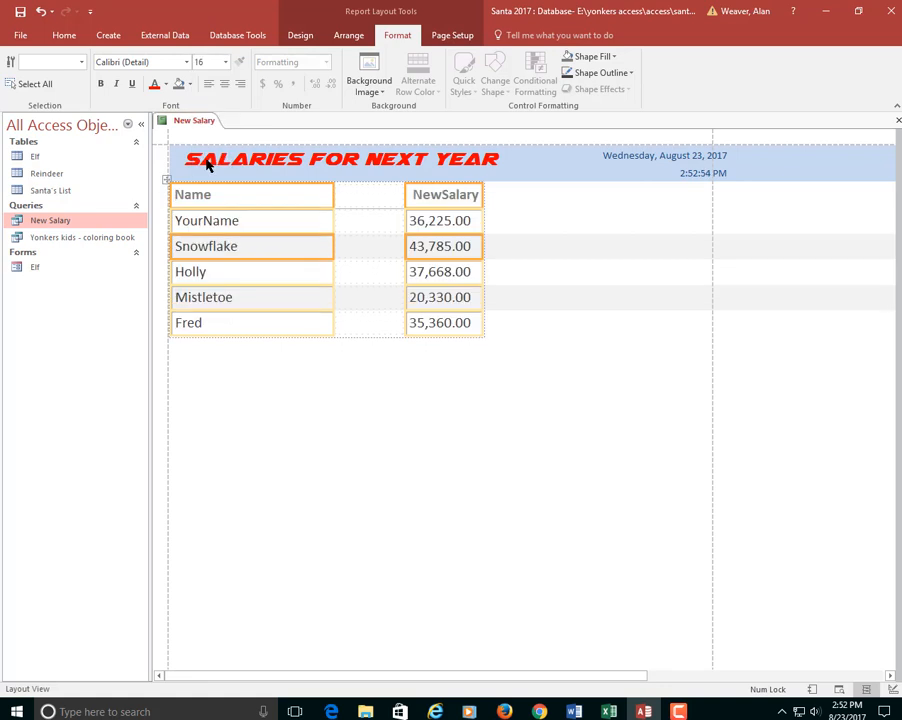
click(461, 434)
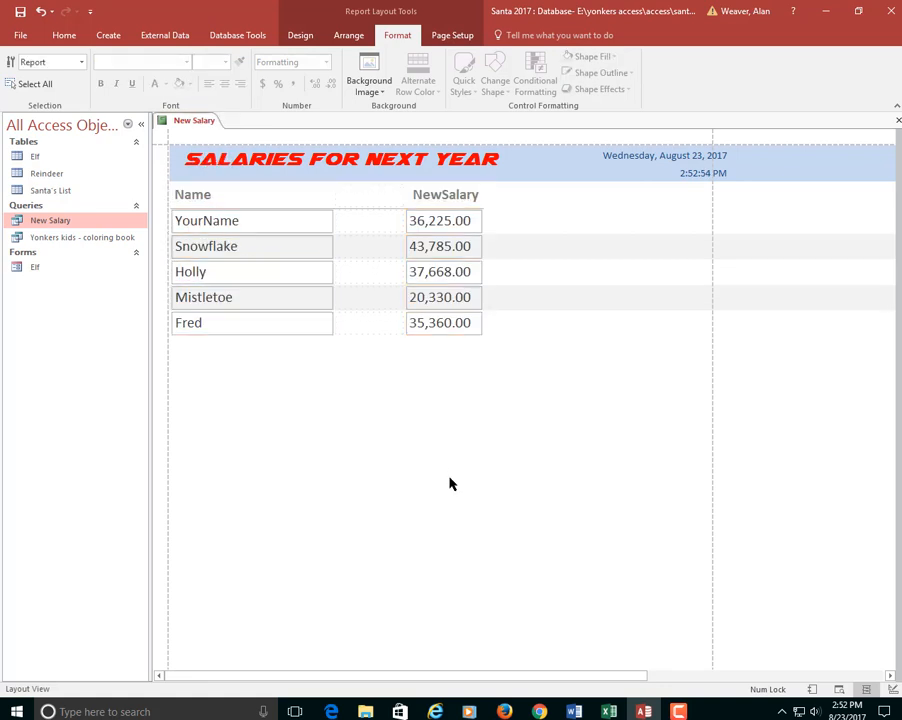
Undo the first resize of the time box in the report header and raise its upper edge slightly instead
click(700, 171)
drag(705, 163, 672, 174)
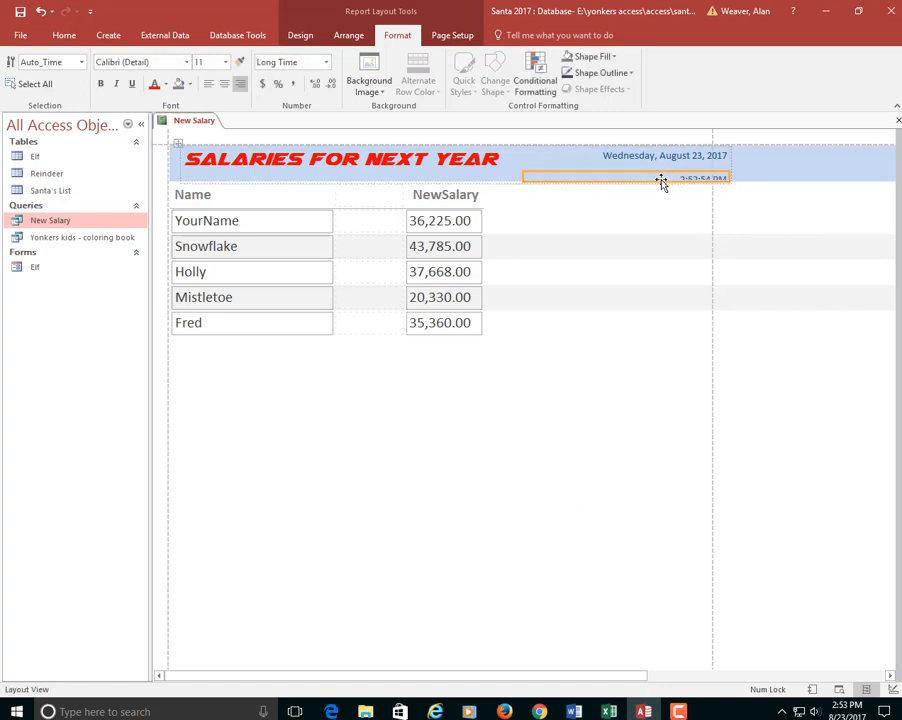
key(ctrl+z)
drag(641, 163, 640, 160)
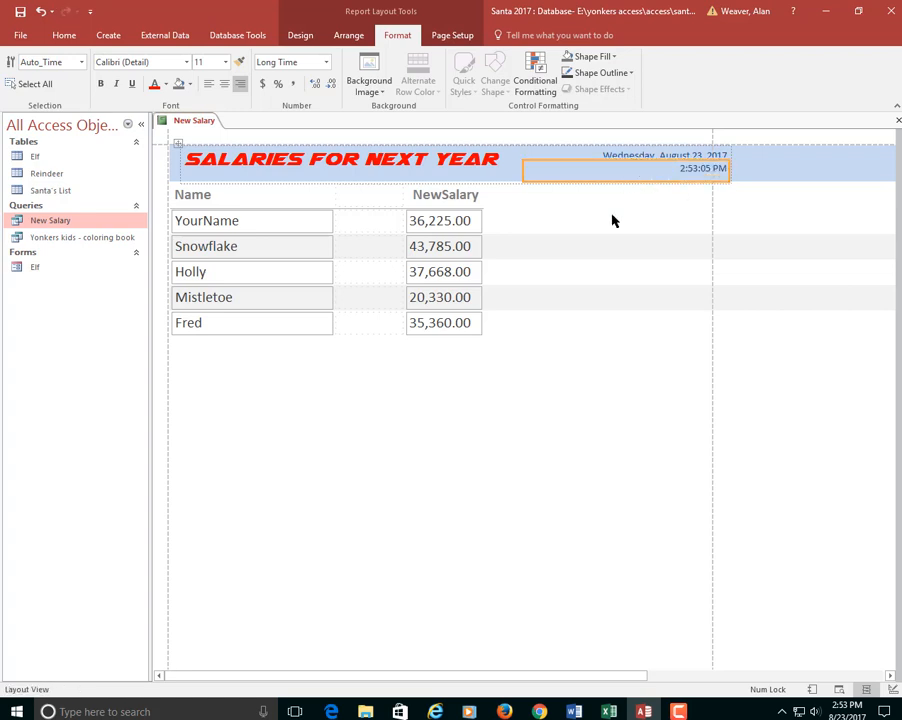
Save the report as "Salaries for Next Year" and close it
key(ctrl+s)
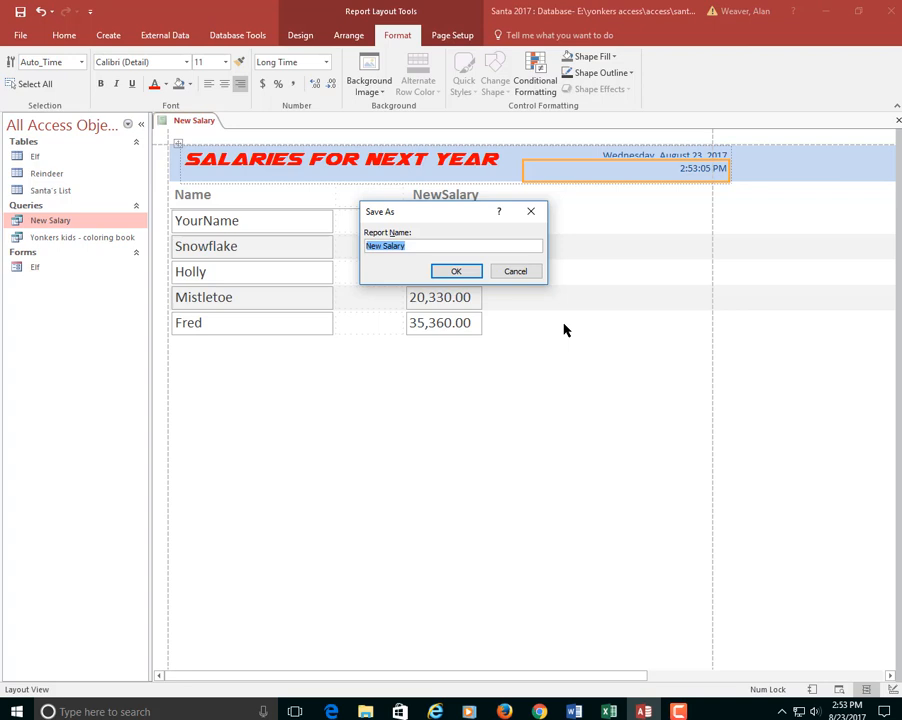
text(Sal)
key(Return)
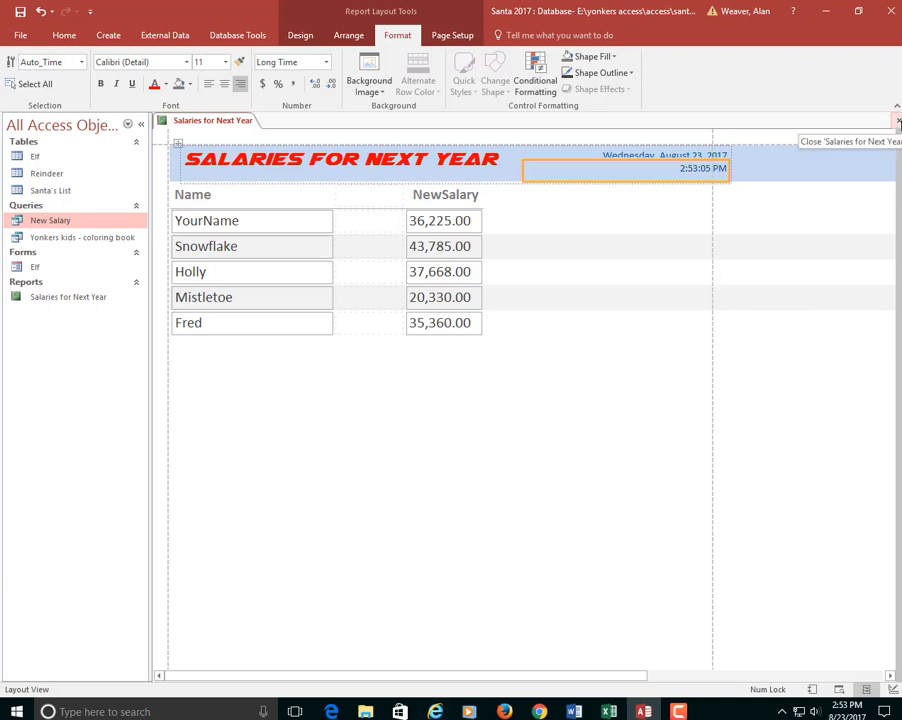
click(897, 121)
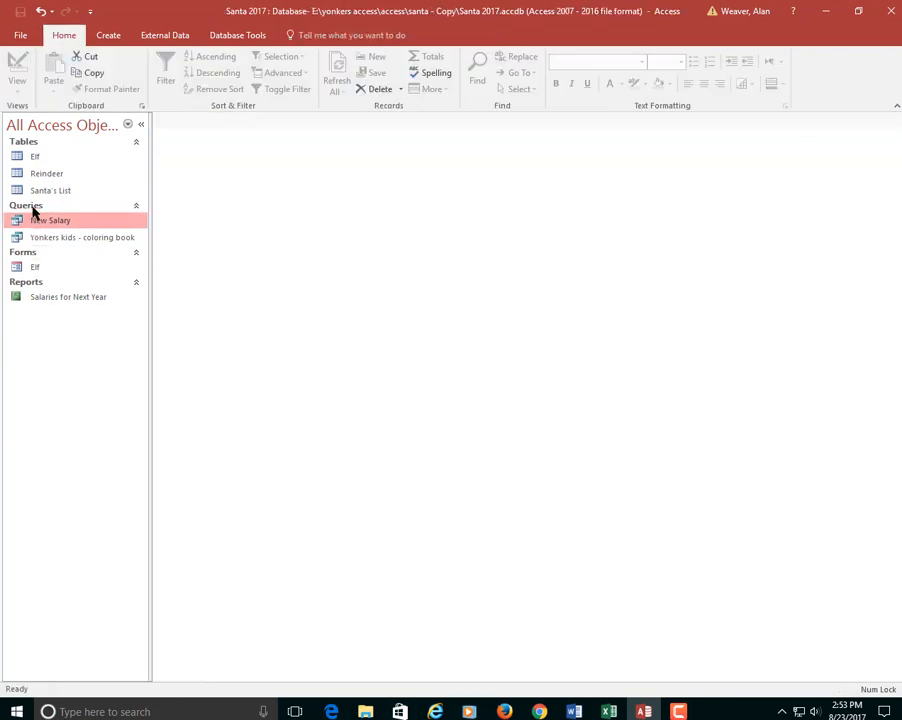
Set the Raise of the YourName record in the Elf table to 8% and close the table
double_click(36, 159)
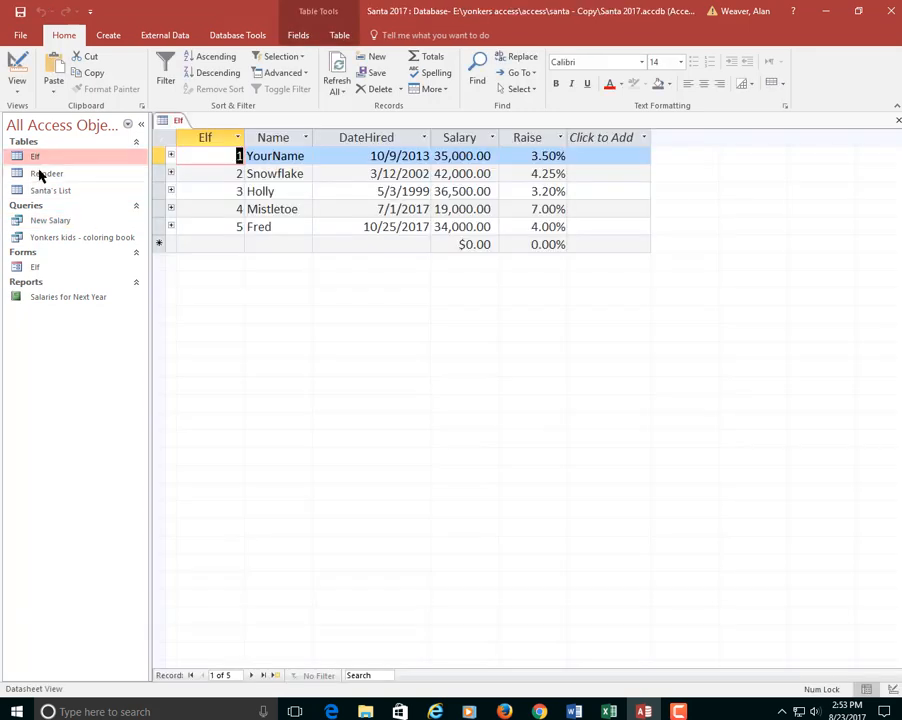
click(532, 156)
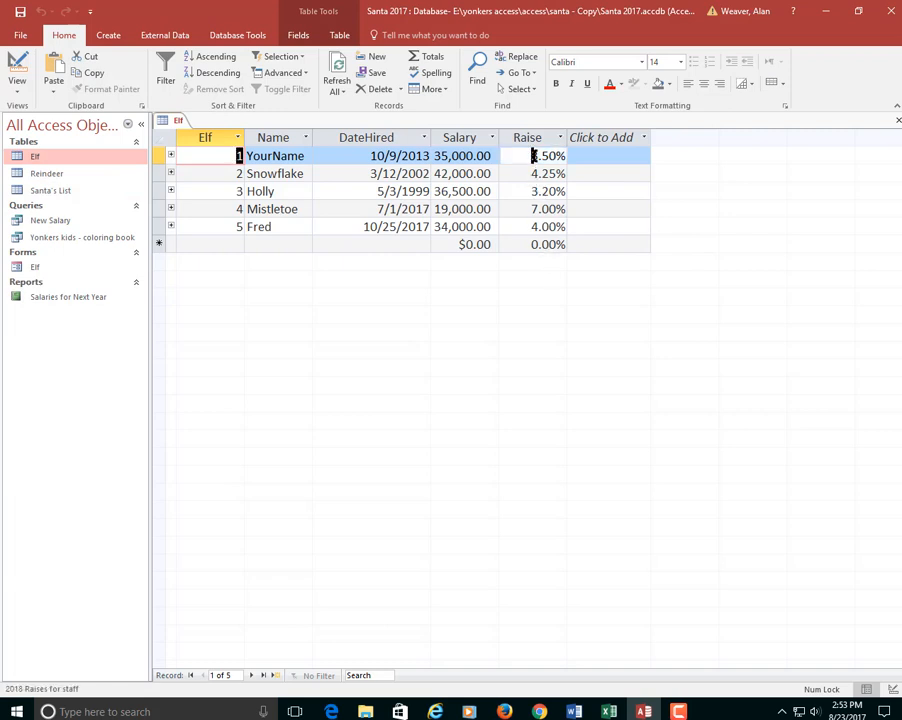
double_click(532, 156)
text(8)
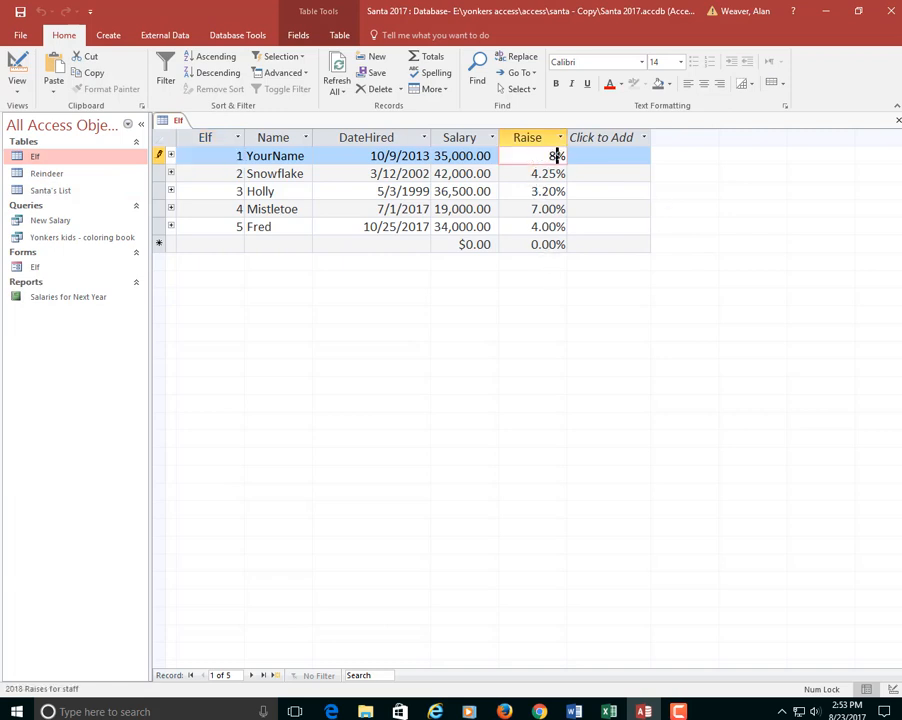
key(Down)
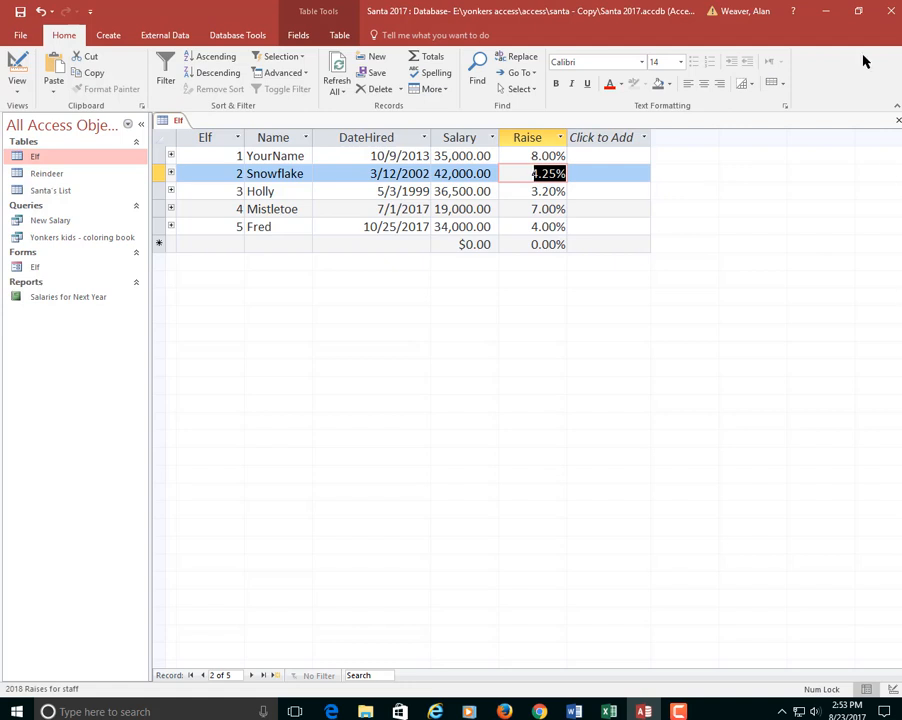
click(897, 119)
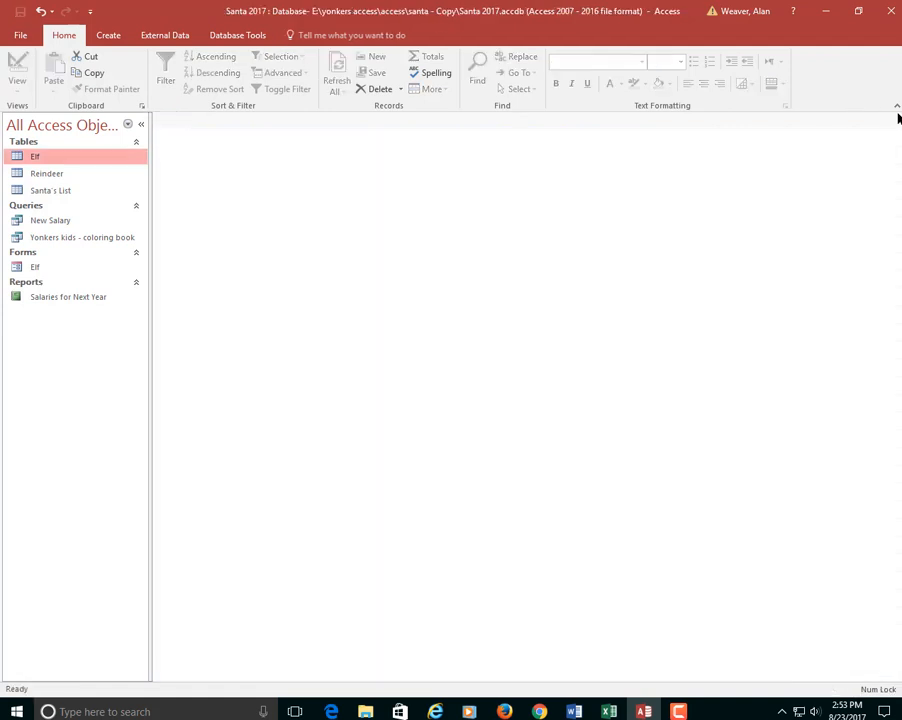
Check YourName's new salary in the New Salary query and the Salaries for Next Year report, closing both
double_click(52, 222)
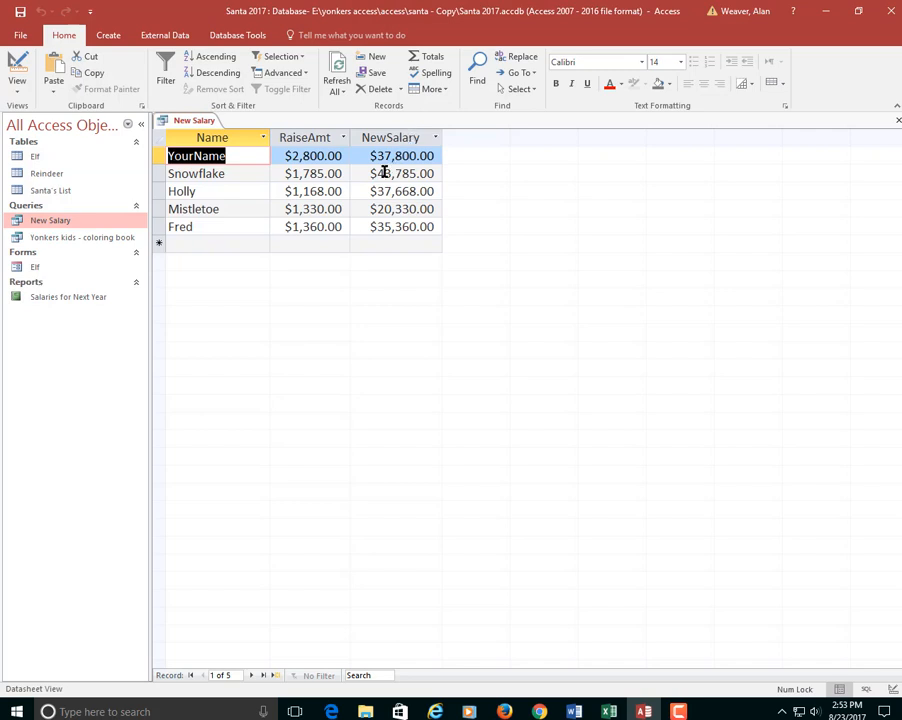
double_click(54, 300)
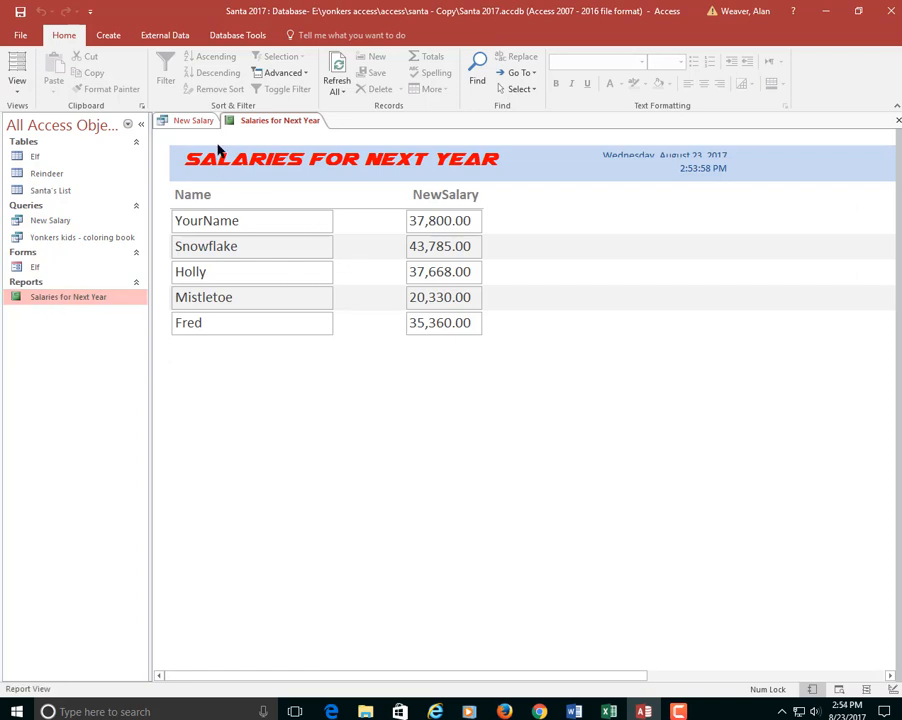
click(897, 120)
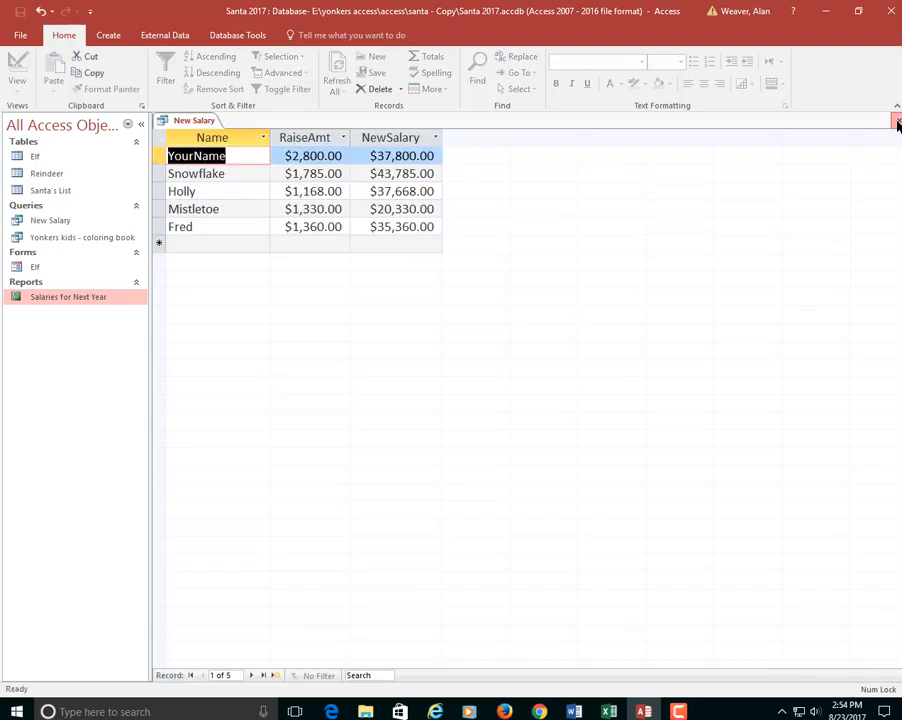
click(897, 120)
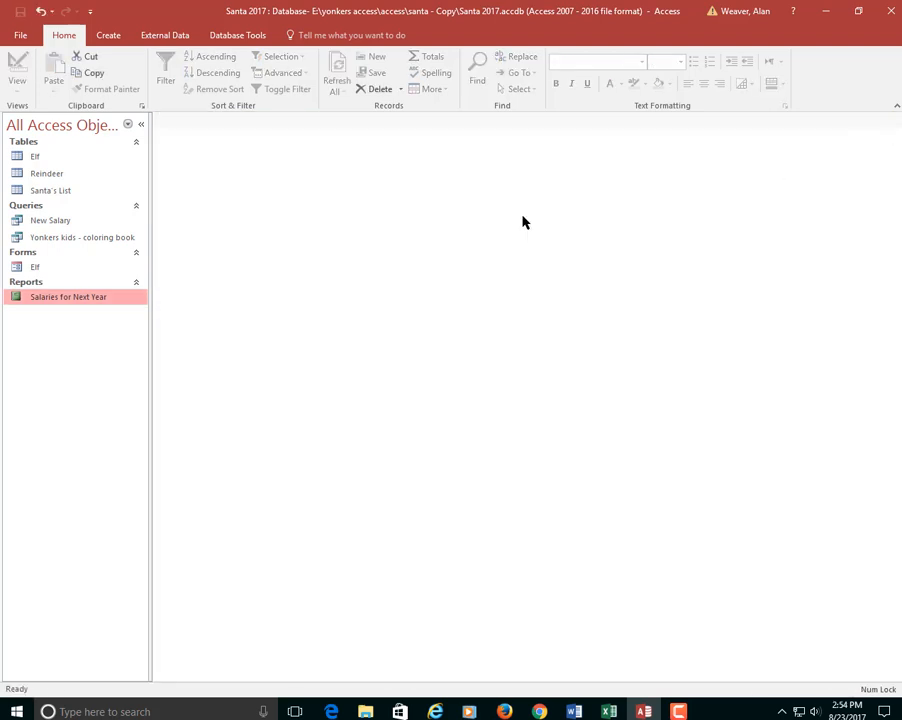
Replace the YourName entry in the Elf table with your own first name, close the table and open the Salaries for Next Year report
double_click(35, 158)
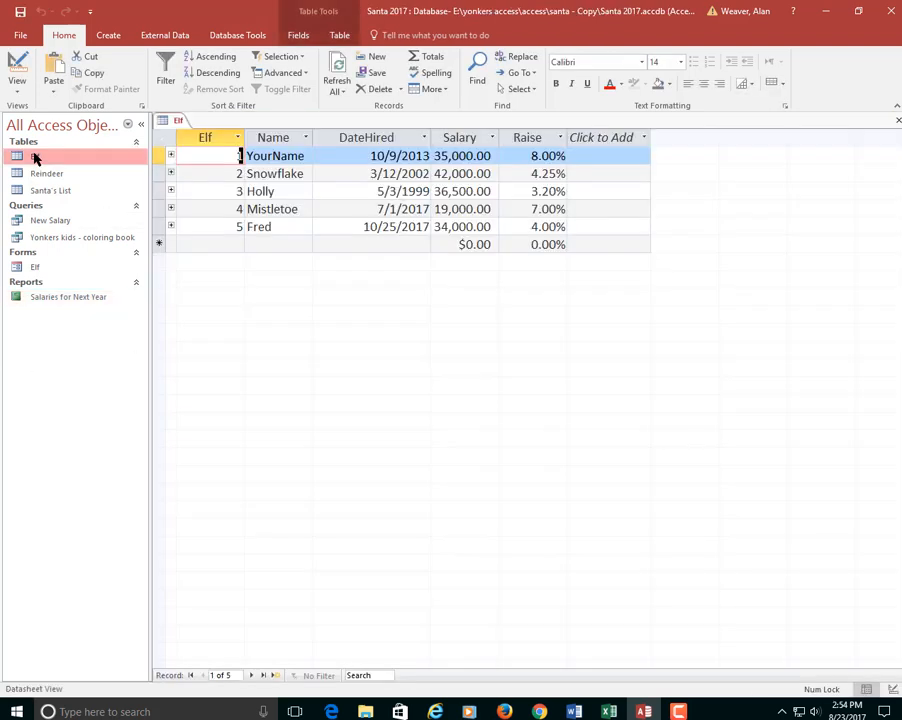
click(274, 157)
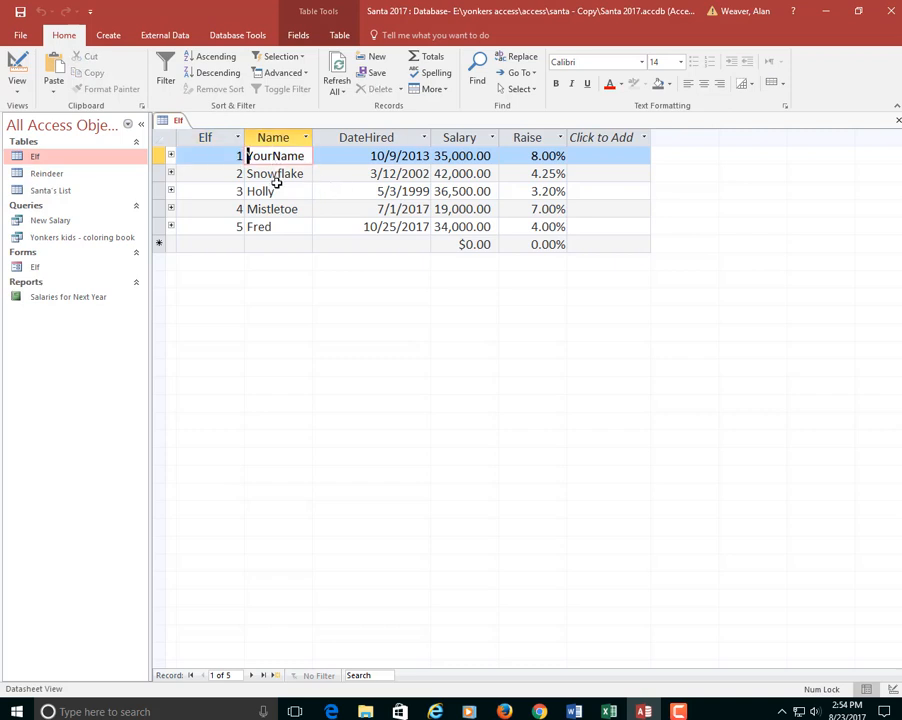
key(F2)
text(Alan)
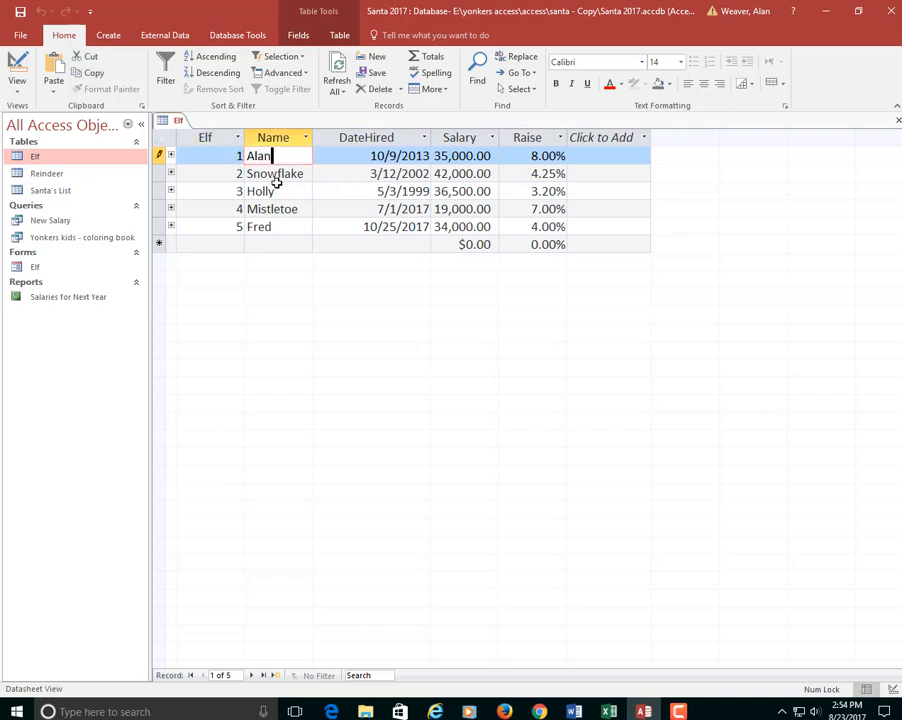
key(Down)
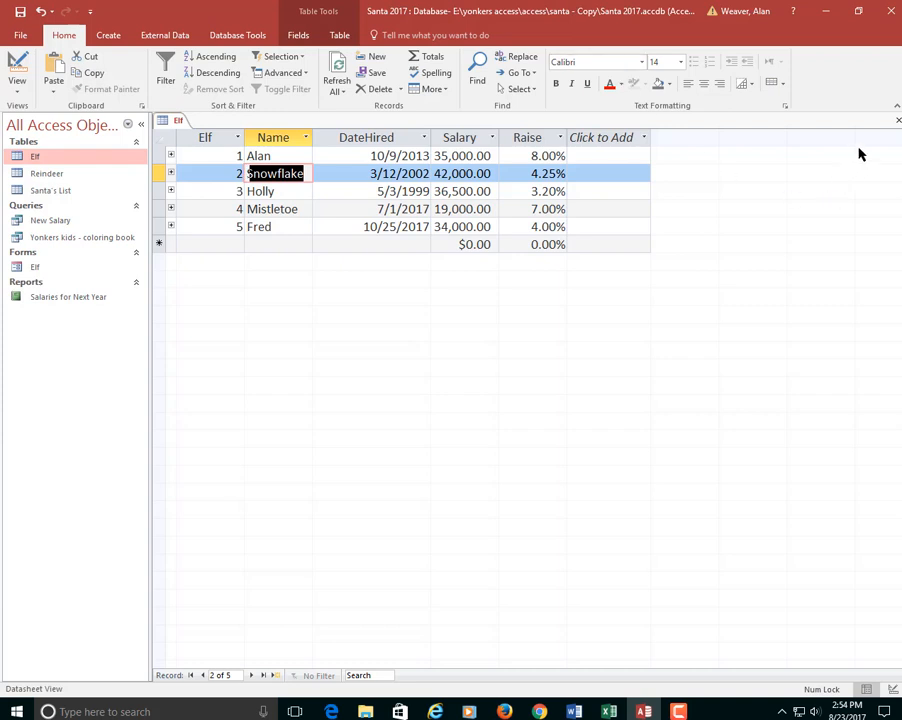
click(896, 120)
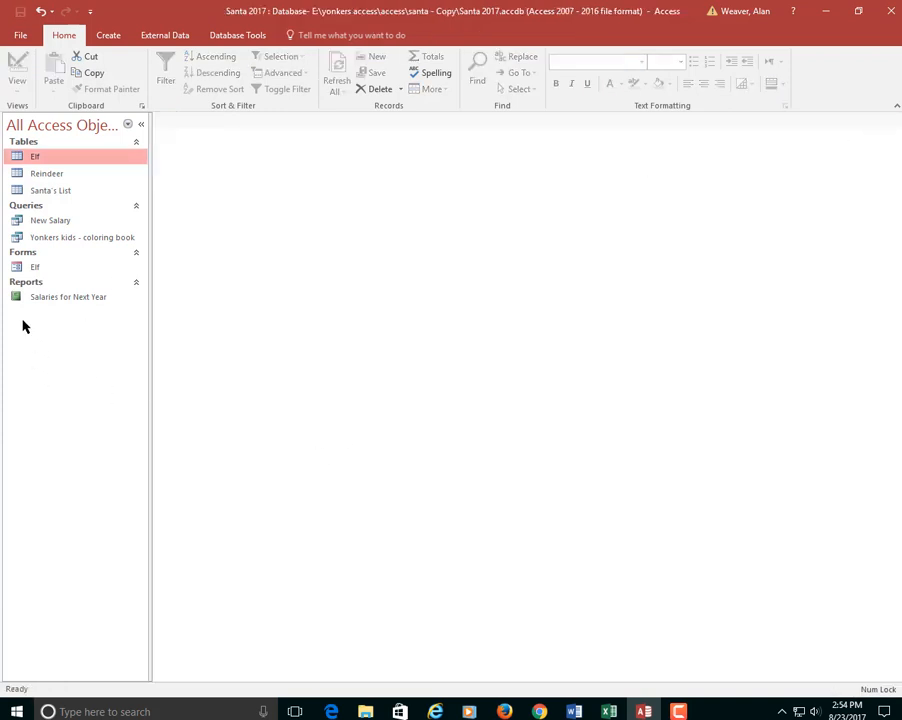
double_click(64, 297)
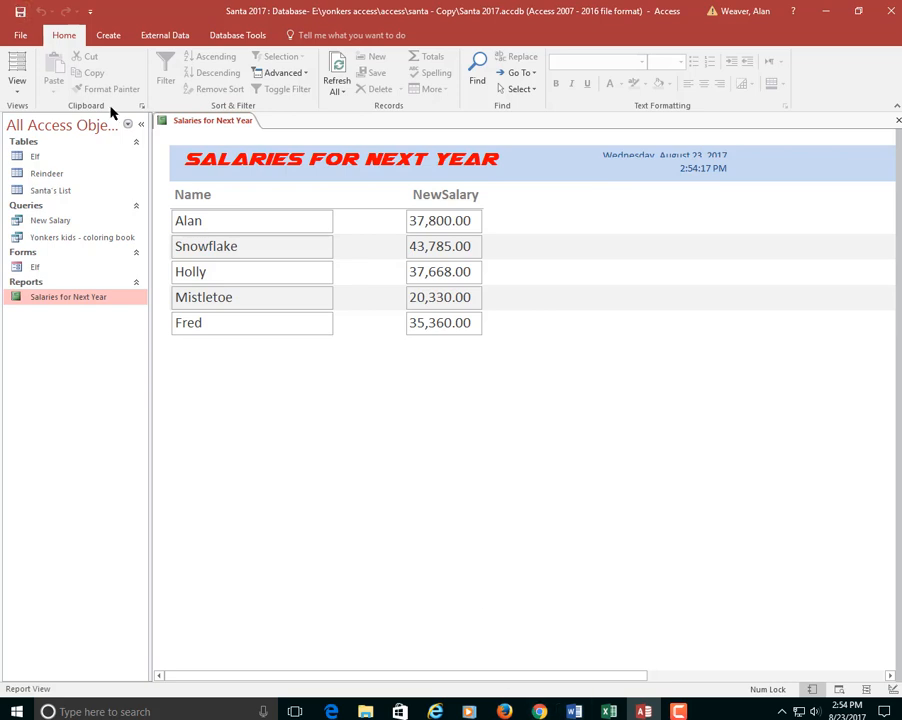
Open the Salaries for Next Year report in Design View and make its Report Header section taller
right_click(193, 121)
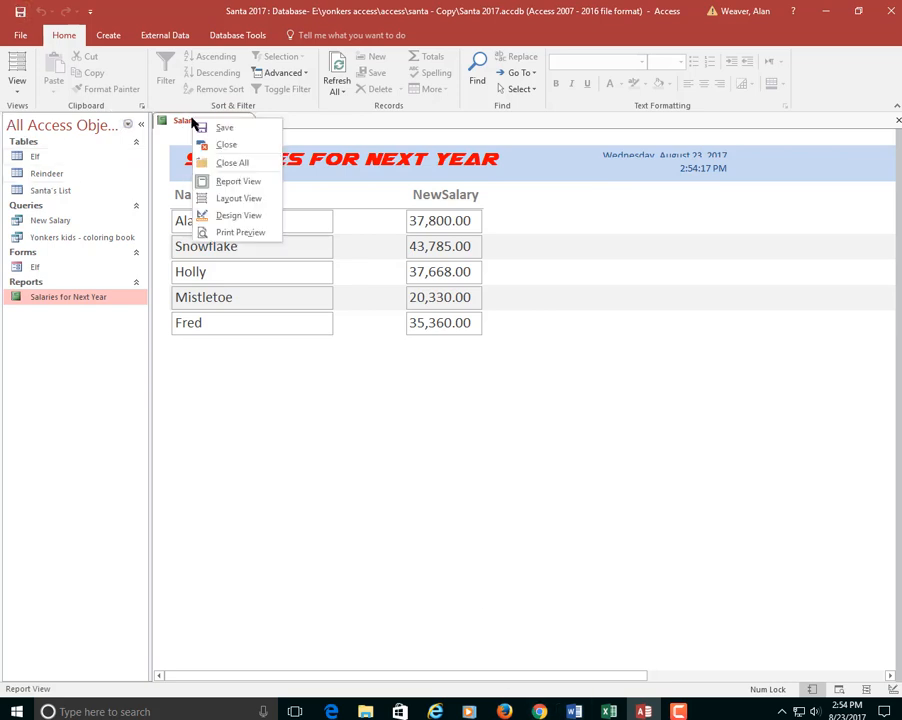
click(255, 218)
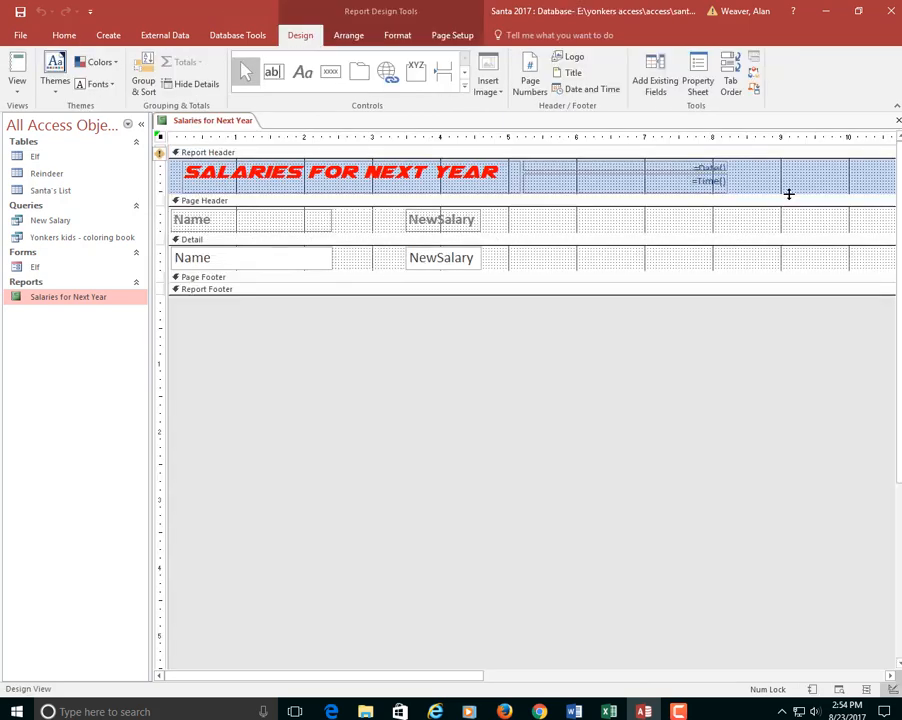
drag(789, 193, 784, 214)
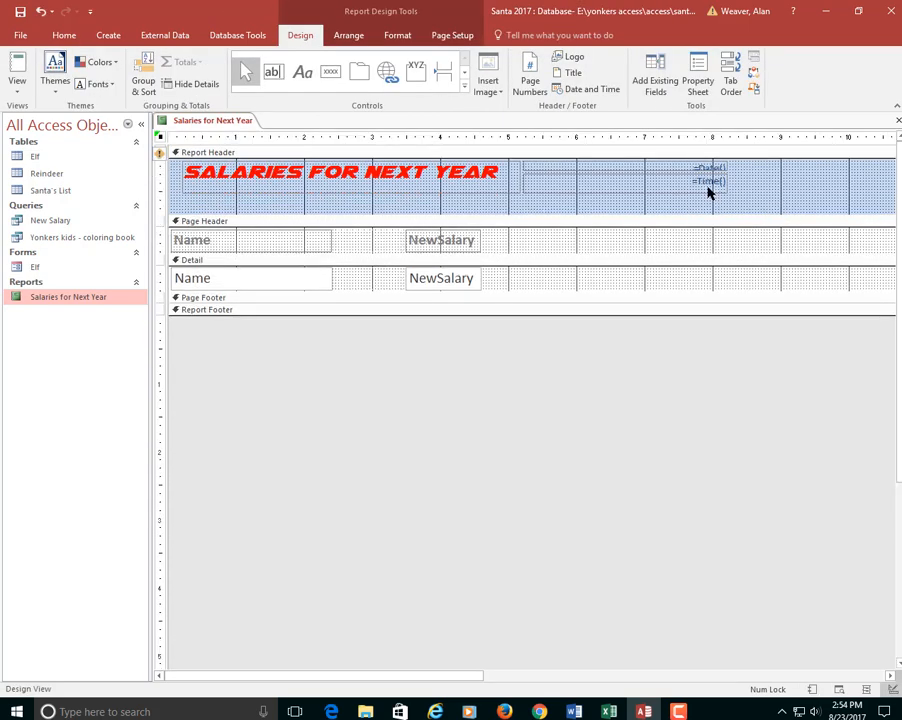
Increase the height of the date row in the report header so the time sits lower, and slightly narrow both boxes
drag(707, 187, 709, 203)
click(677, 190)
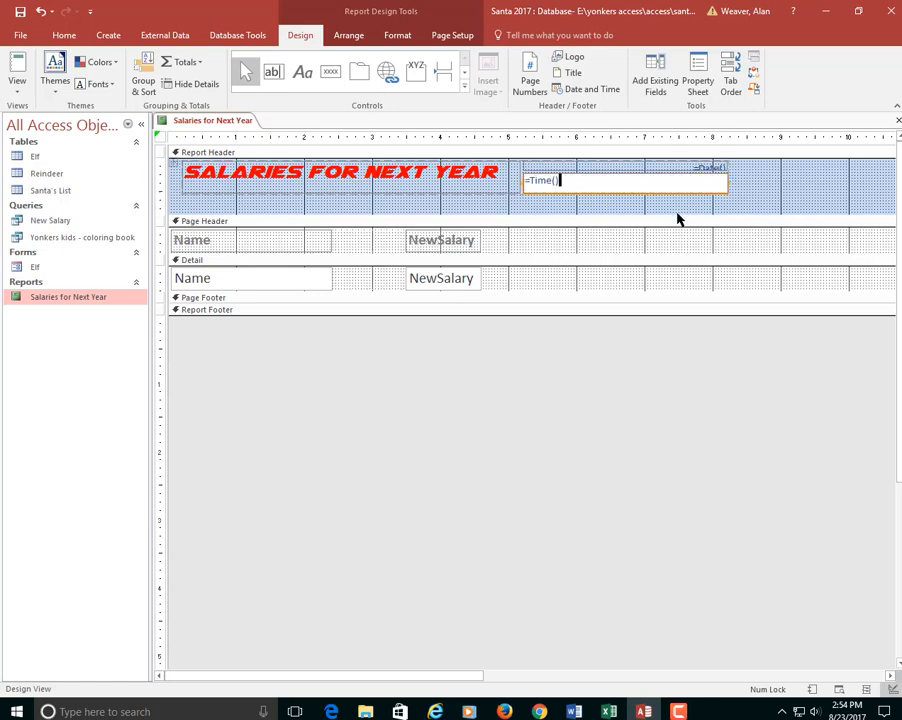
click(761, 189)
click(715, 177)
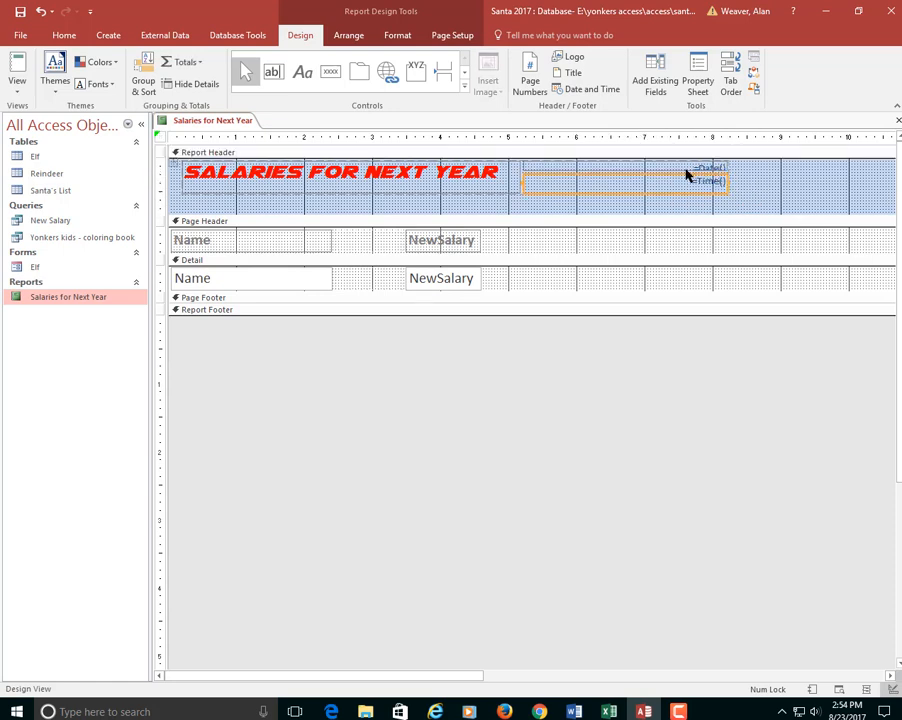
click(546, 194)
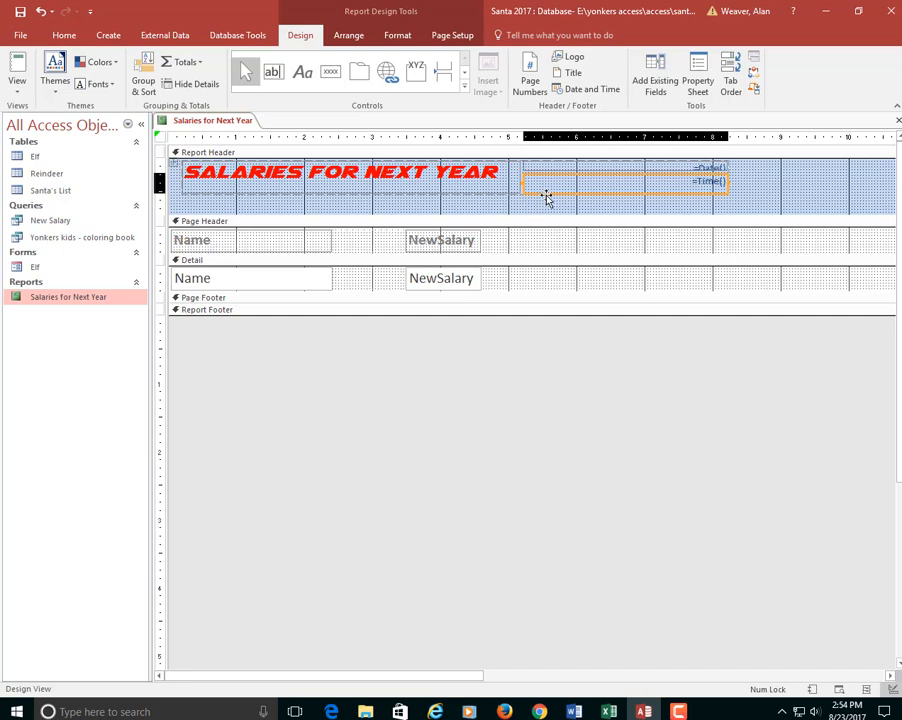
drag(546, 196, 548, 207)
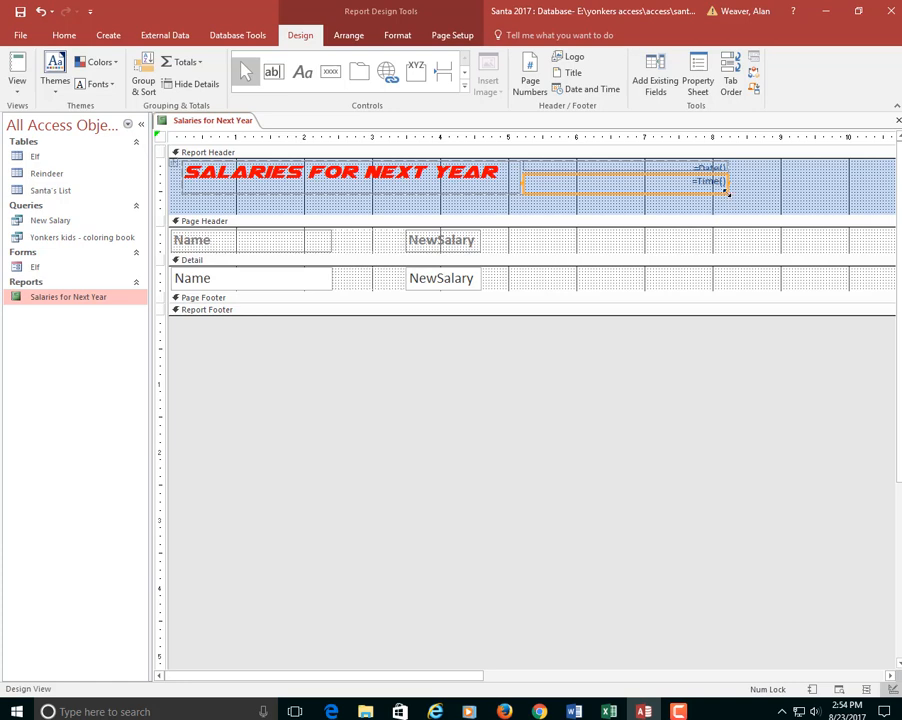
drag(727, 193, 729, 205)
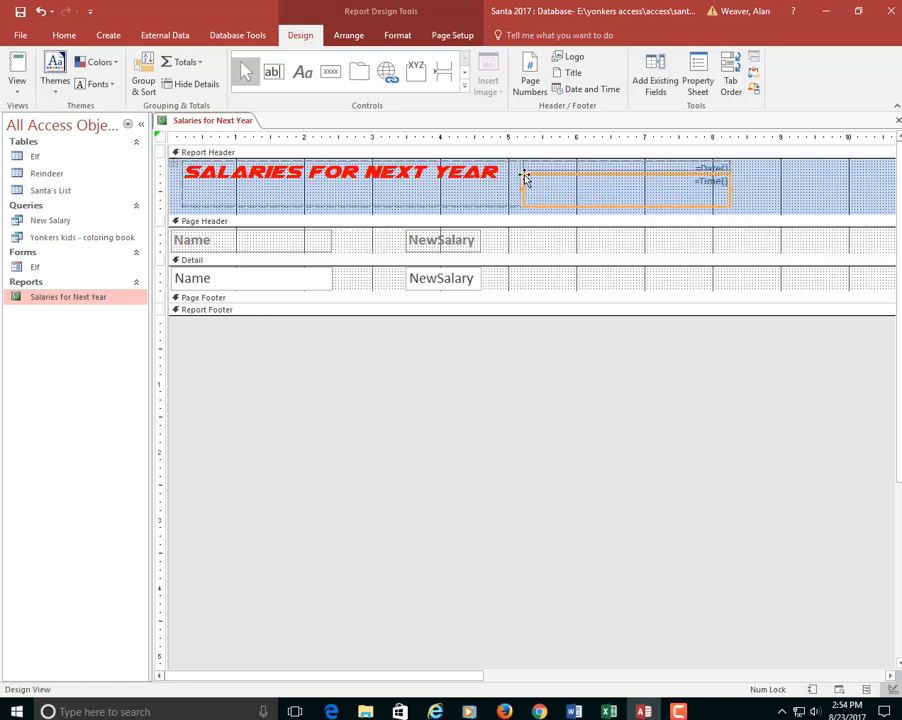
drag(525, 177, 531, 199)
drag(728, 174, 721, 184)
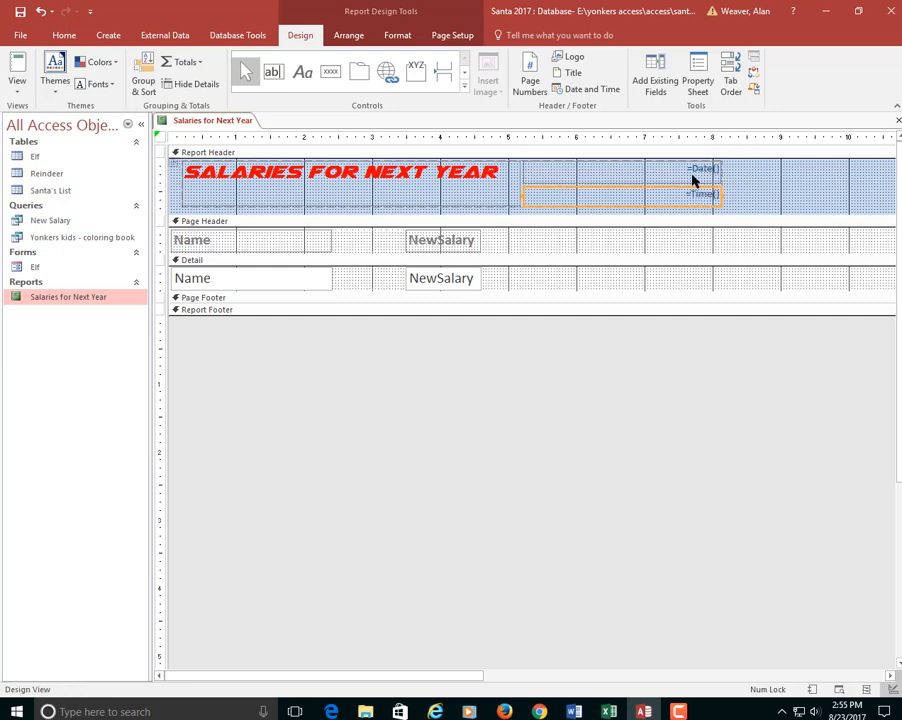
Check the spacing of the date and time in the report's Print Preview
click(842, 214)
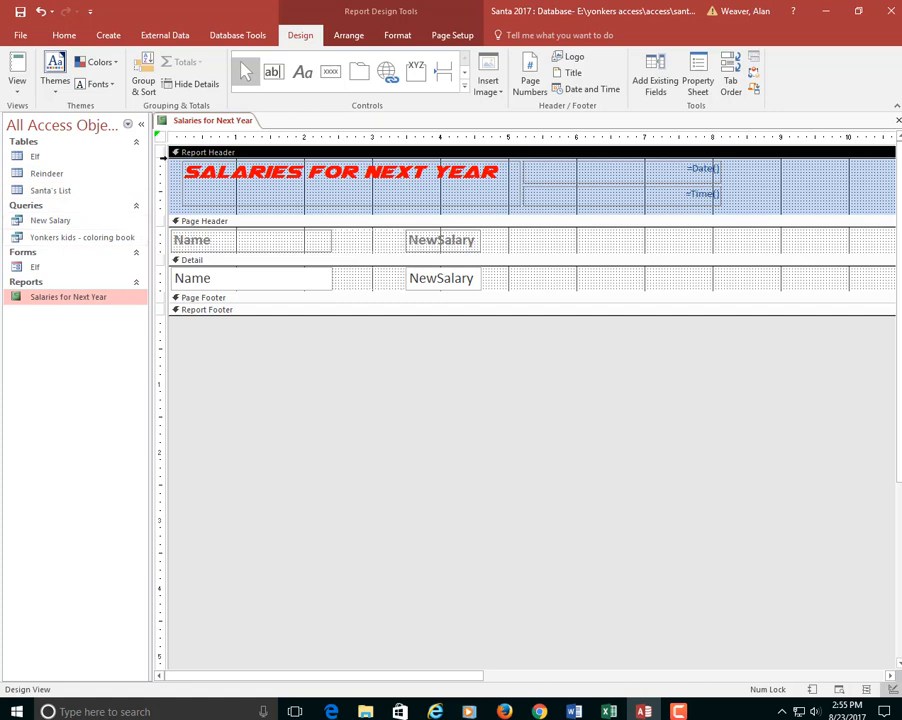
right_click(192, 119)
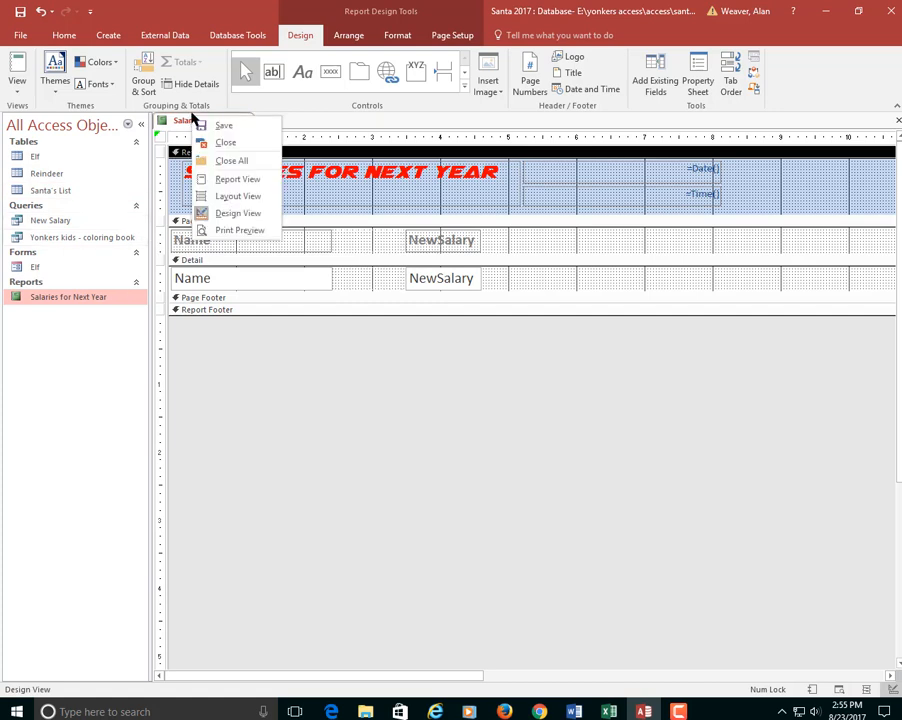
click(255, 236)
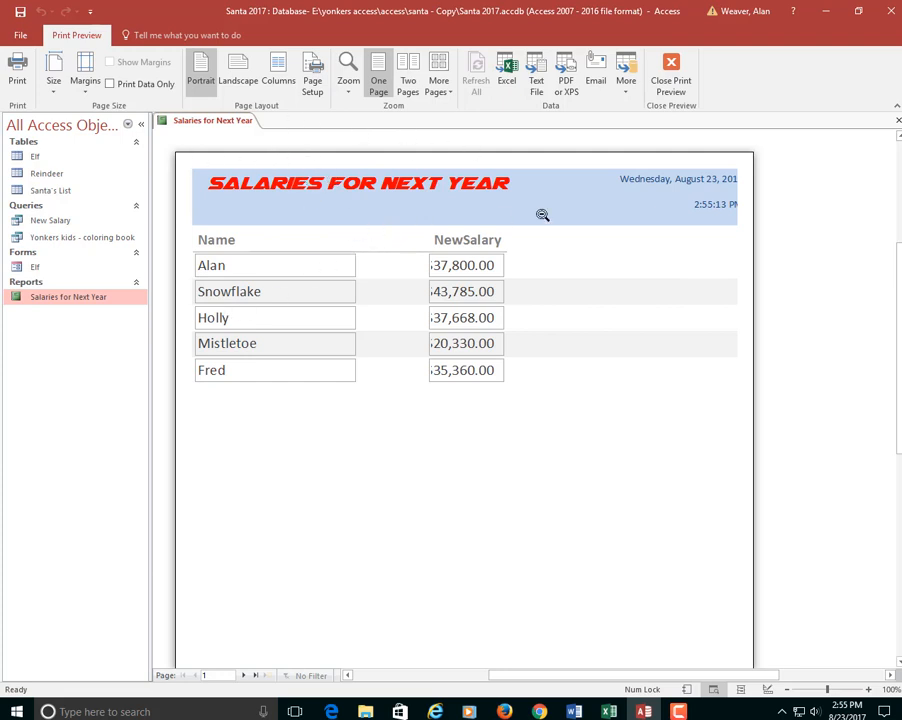
In Design View, break the report title into two lines after "Salaries for" and narrow its box to about 3 inches
right_click(220, 120)
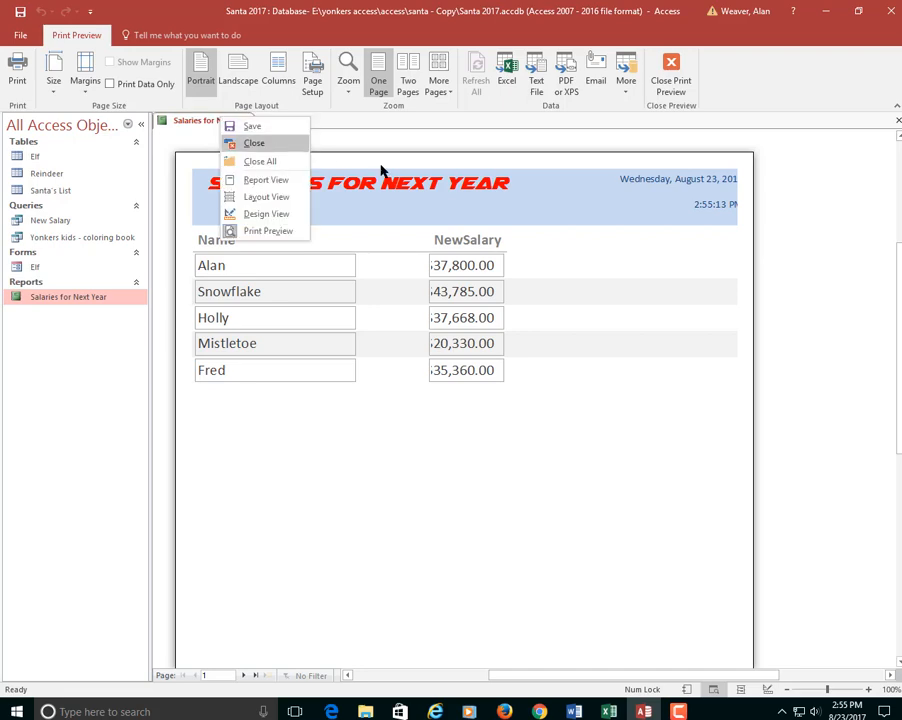
click(266, 214)
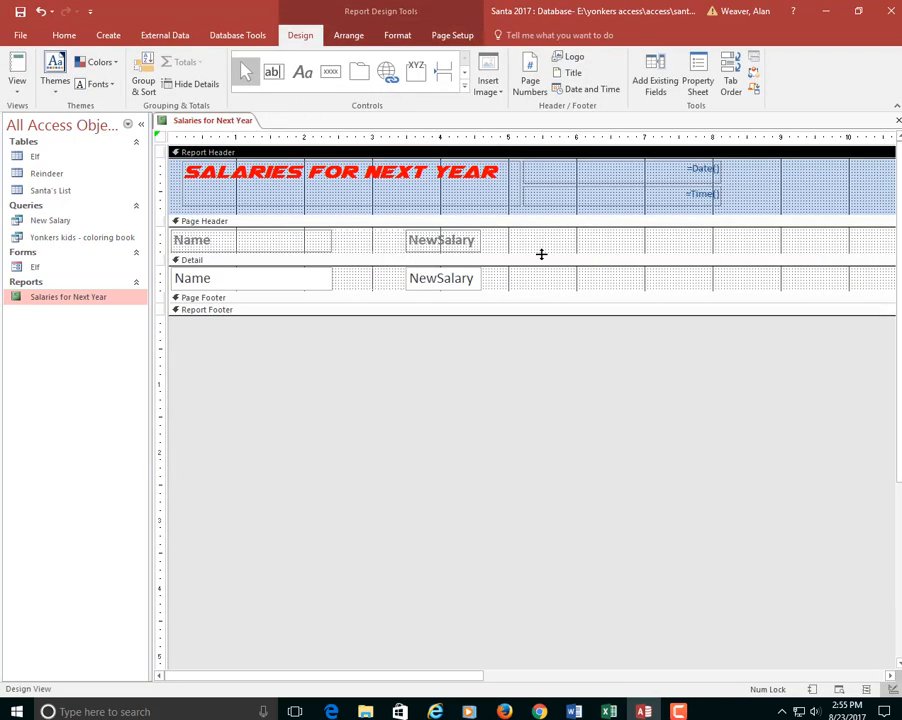
click(632, 178)
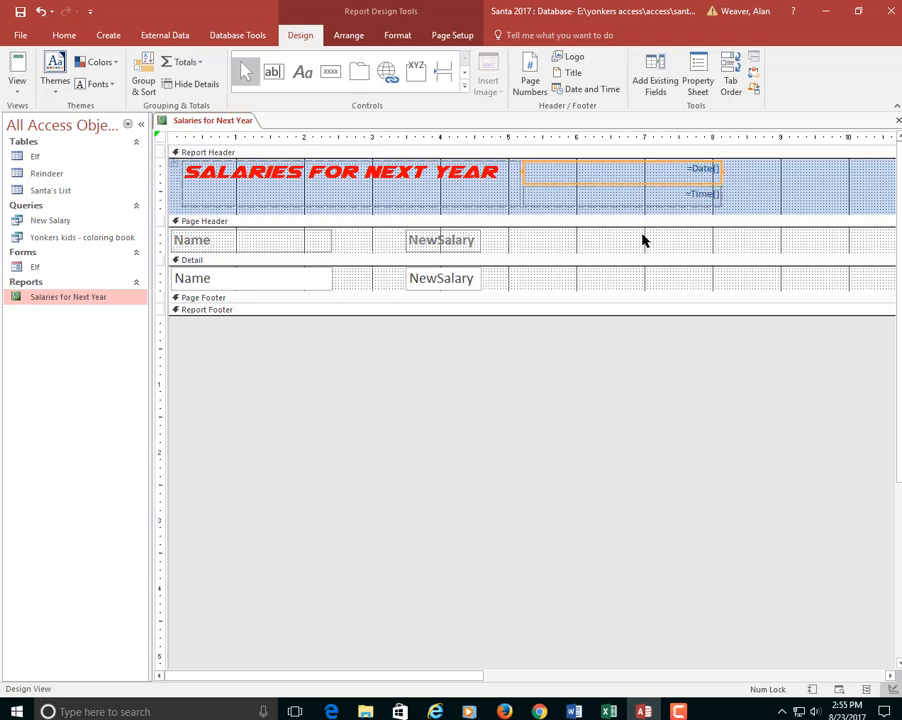
shift+click(599, 201)
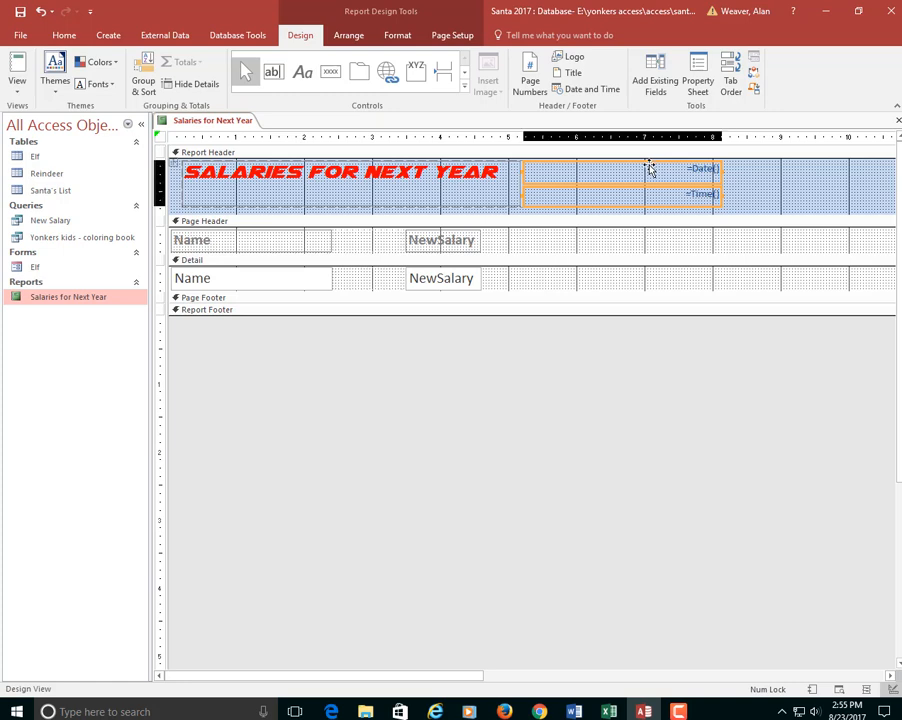
click(495, 195)
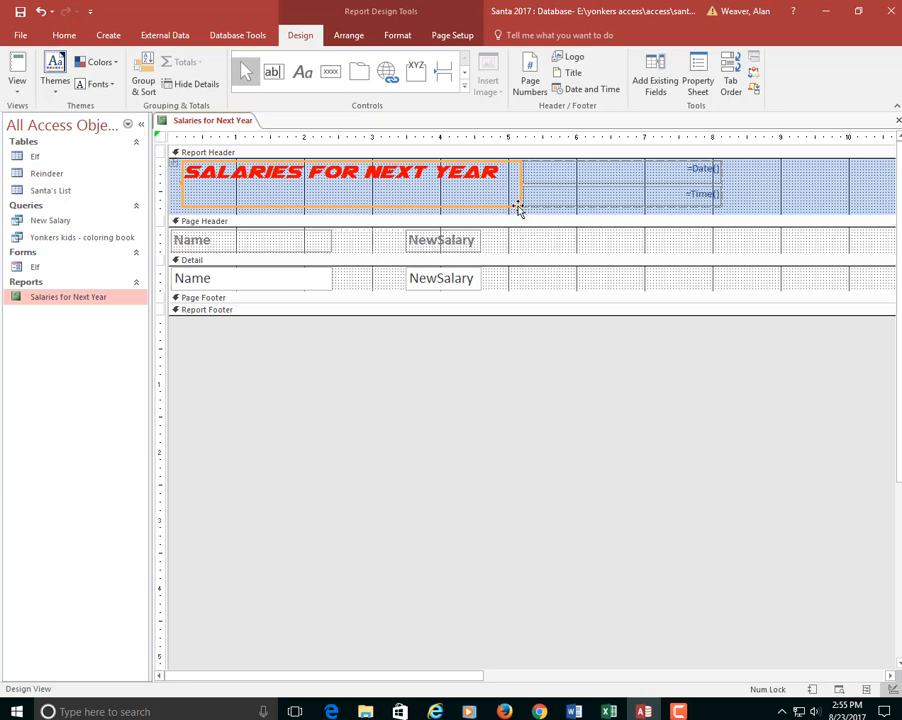
click(486, 189)
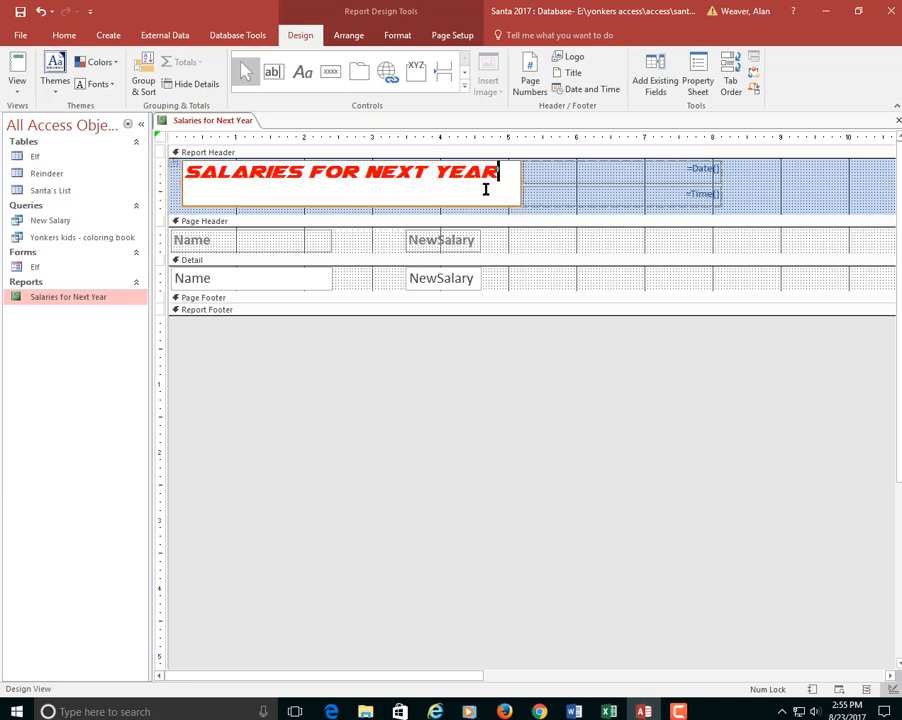
click(364, 171)
key(ctrl+Return)
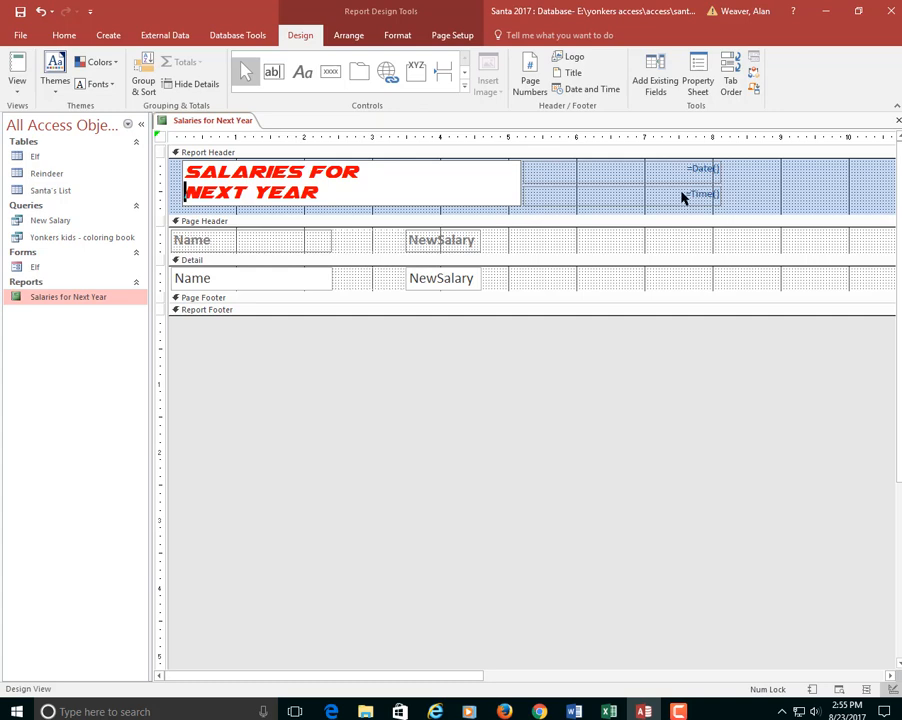
click(709, 187)
click(468, 182)
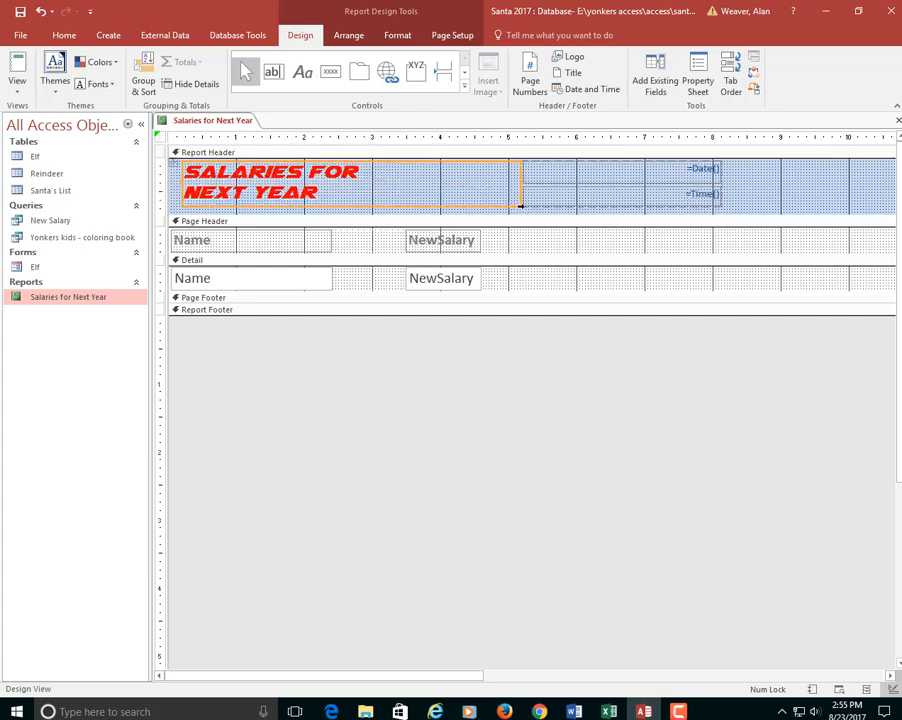
drag(519, 205, 394, 212)
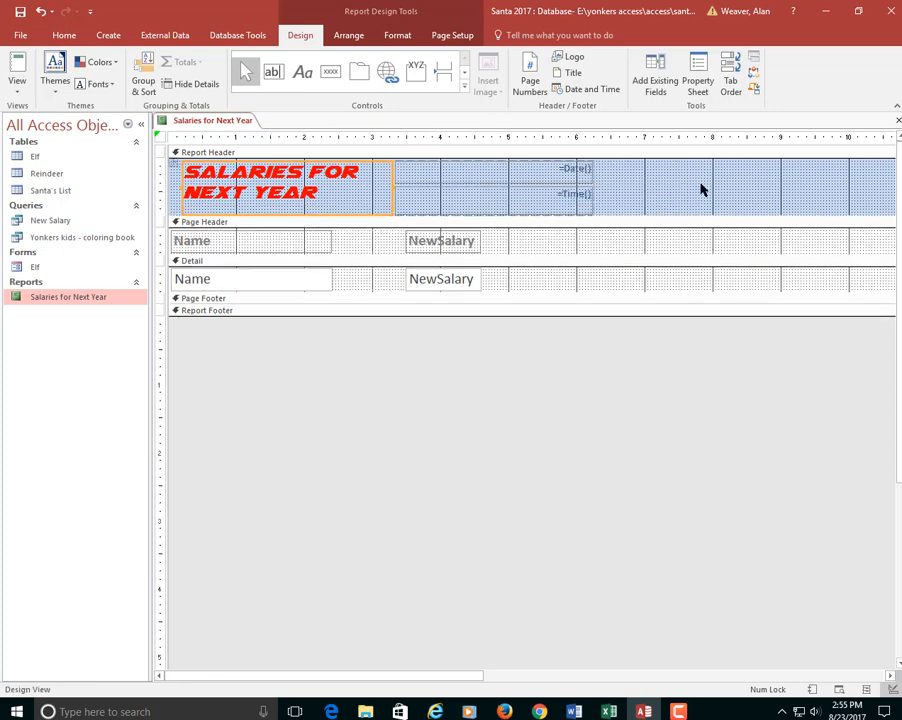
Preview the printed page with the two-line title, accepting the section width notice
right_click(199, 119)
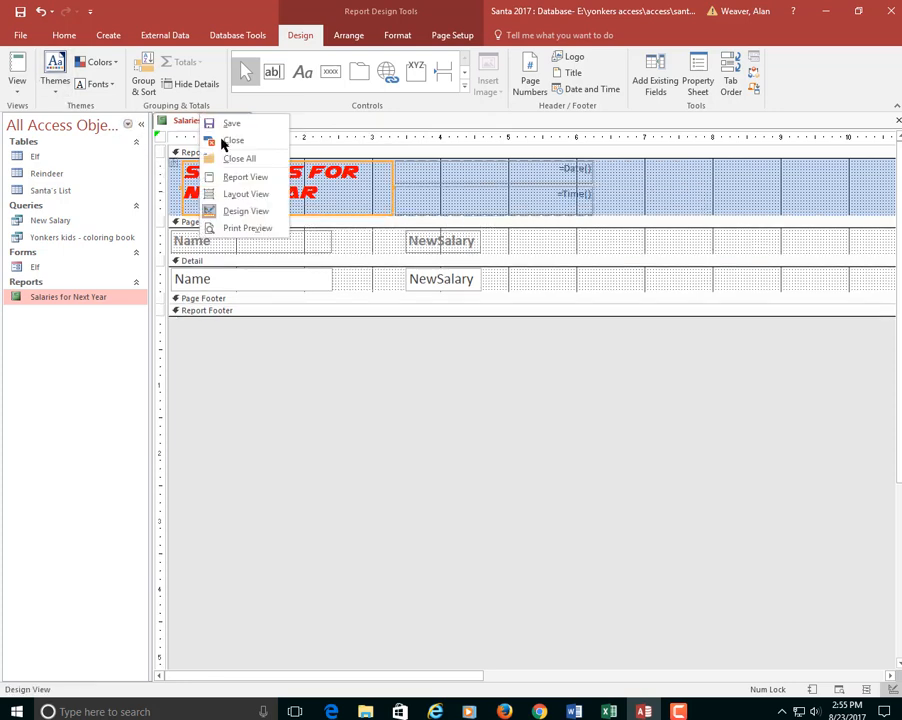
click(278, 229)
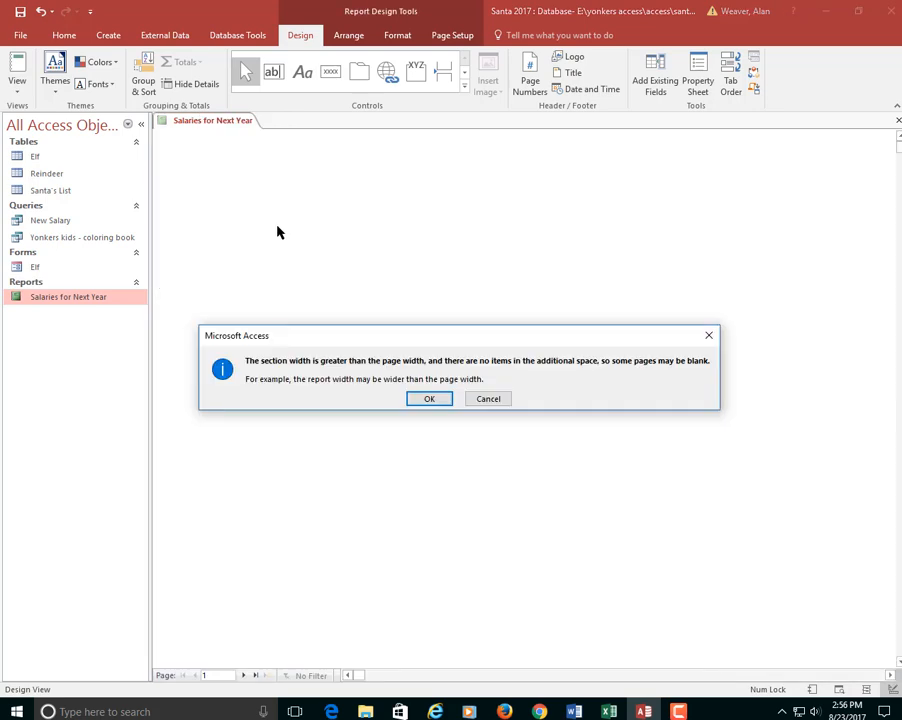
click(428, 399)
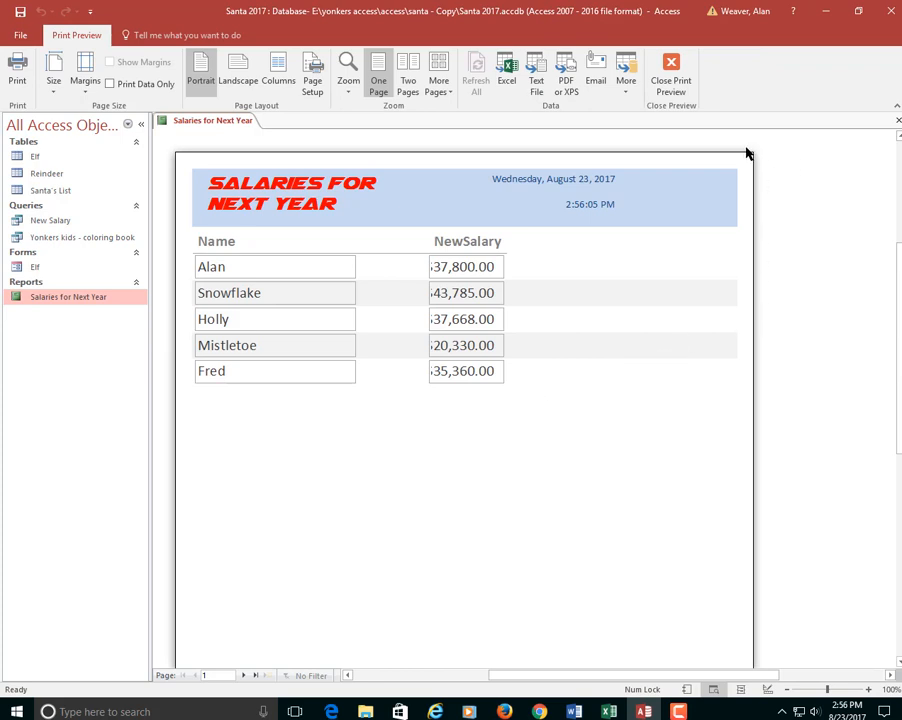
Return to Design View and reduce the report's width to about 8.4 inches
right_click(205, 120)
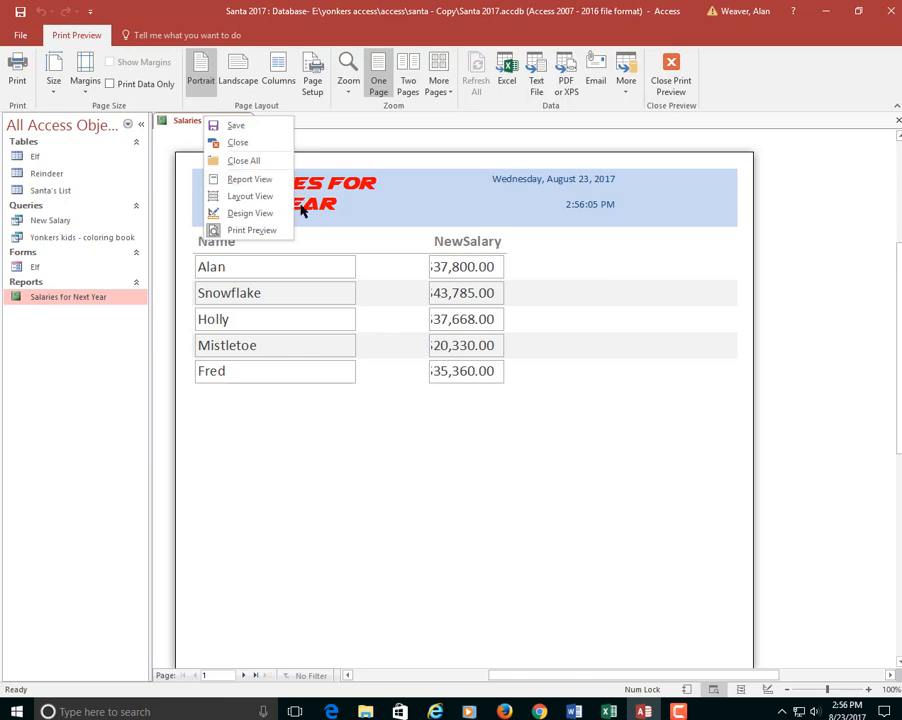
click(250, 213)
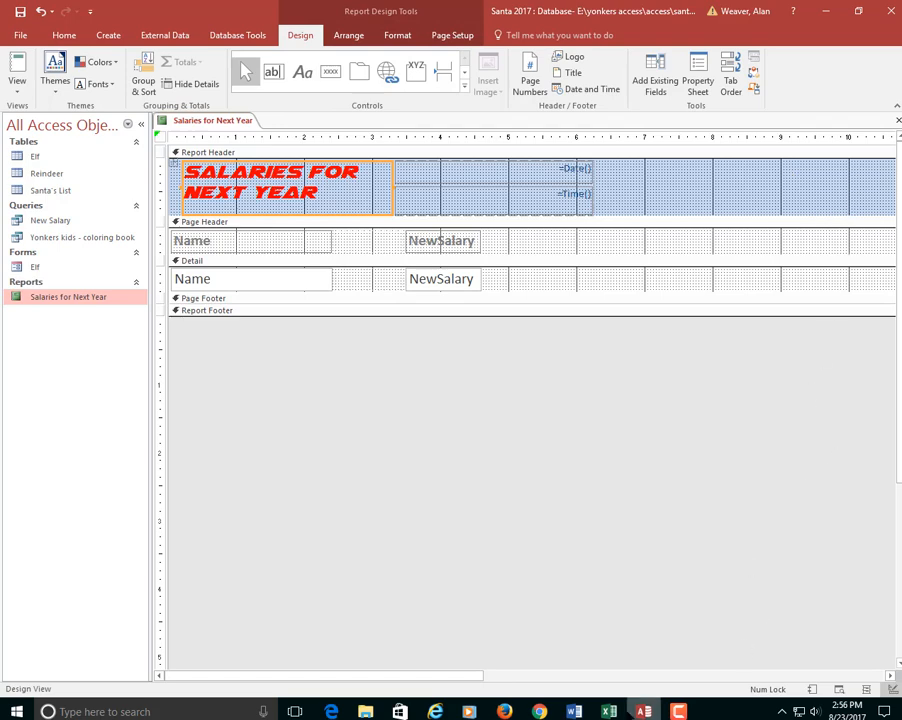
drag(439, 681, 785, 678)
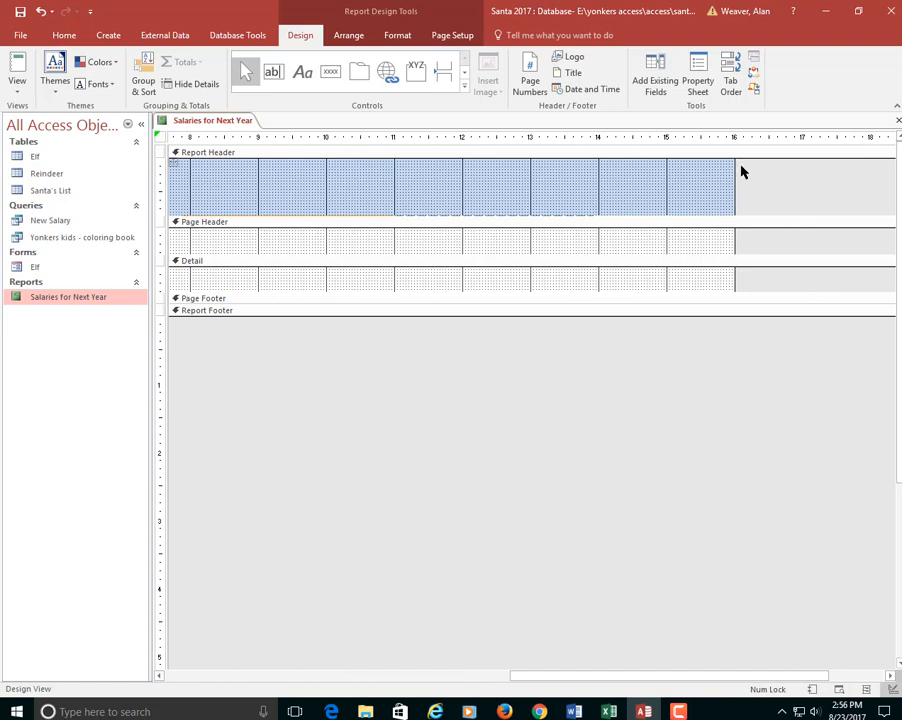
mouse_move(734, 189)
mouse_down()
mouse_move(322, 226)
mouse_move(240, 220)
mouse_move(201, 233)
mouse_move(214, 225)
mouse_up()
Examine the narrowed report from top to bottom in Print Preview, accepting the section width notice
right_click(198, 124)
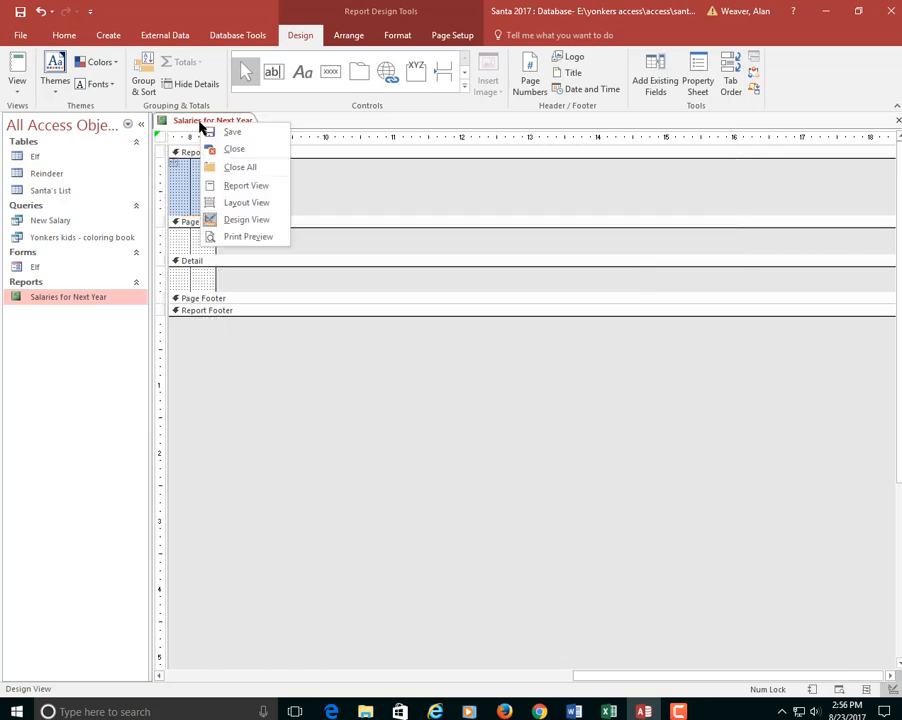
click(270, 237)
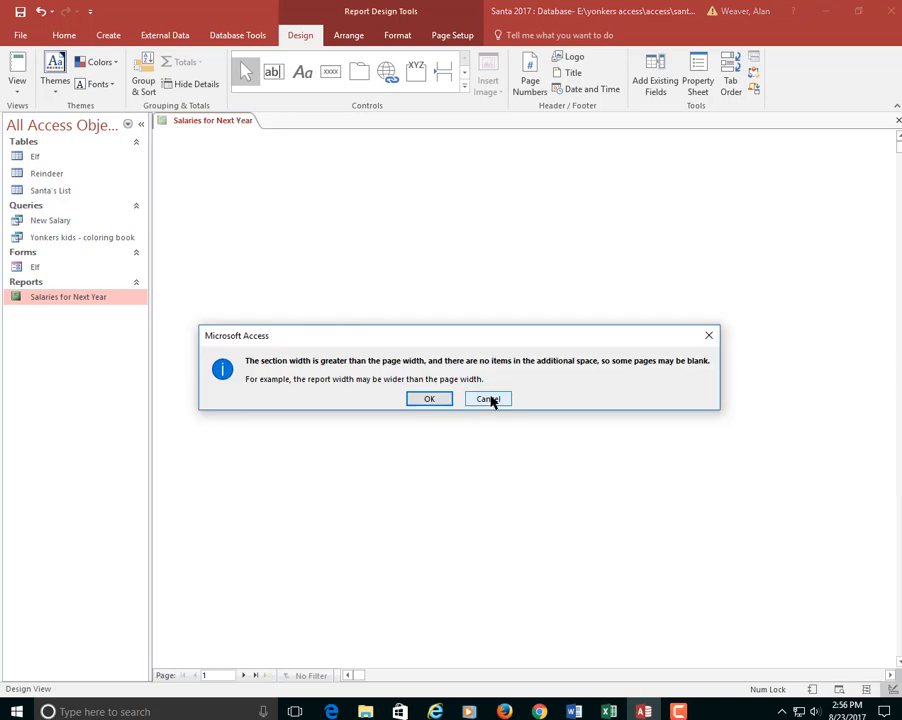
click(432, 402)
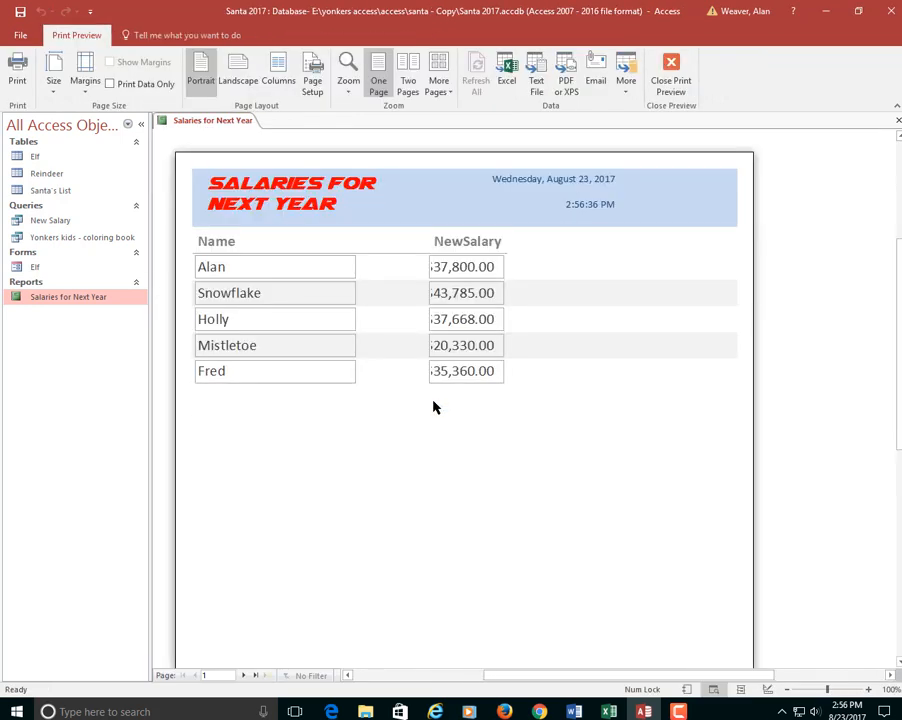
scroll(862, 287, down, 5)
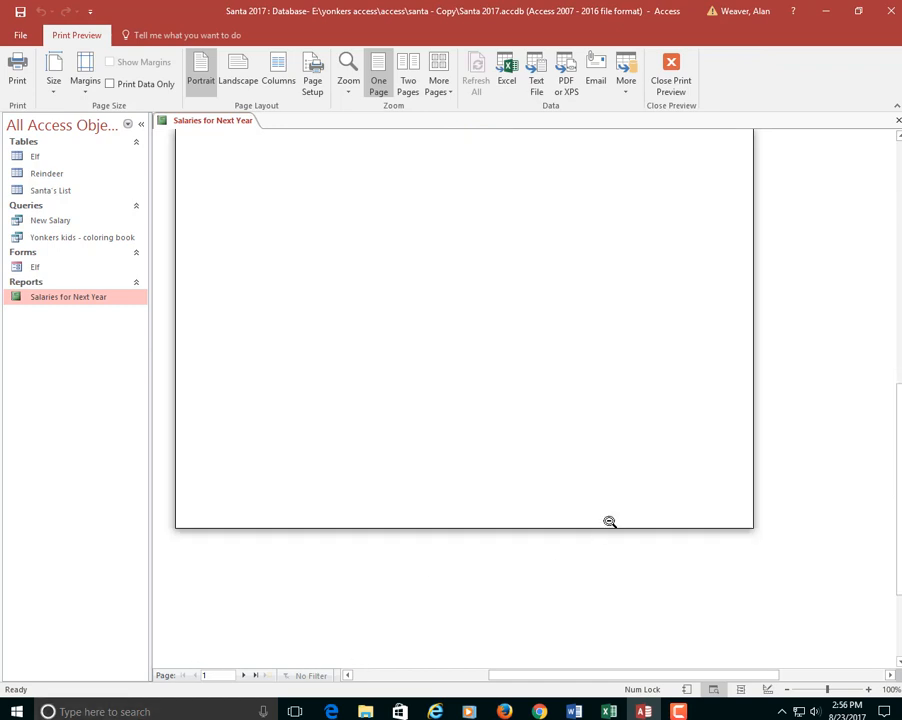
scroll(612, 470, up, 5)
scroll(614, 469, up, 2)
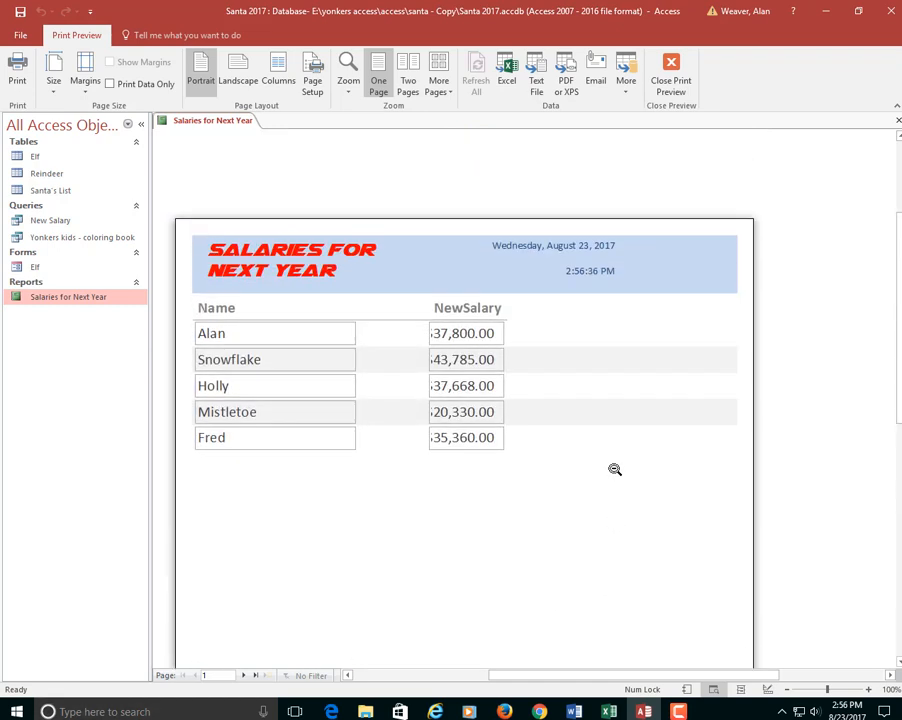